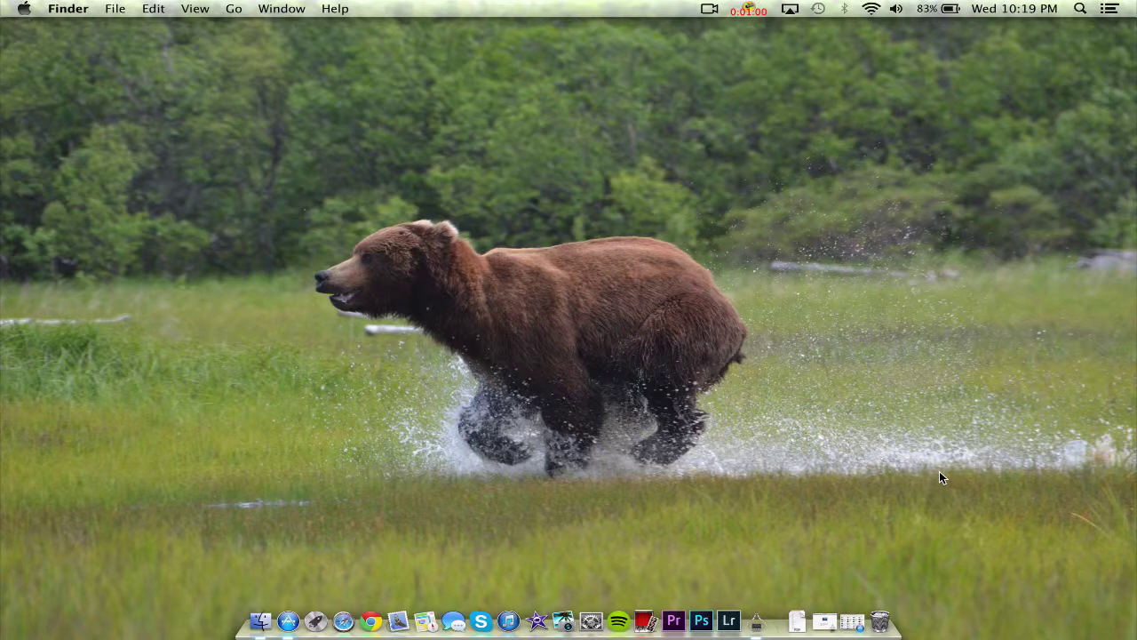
- Quit App Store and the other unneeded application still running in the Dock
right_click(288, 622)
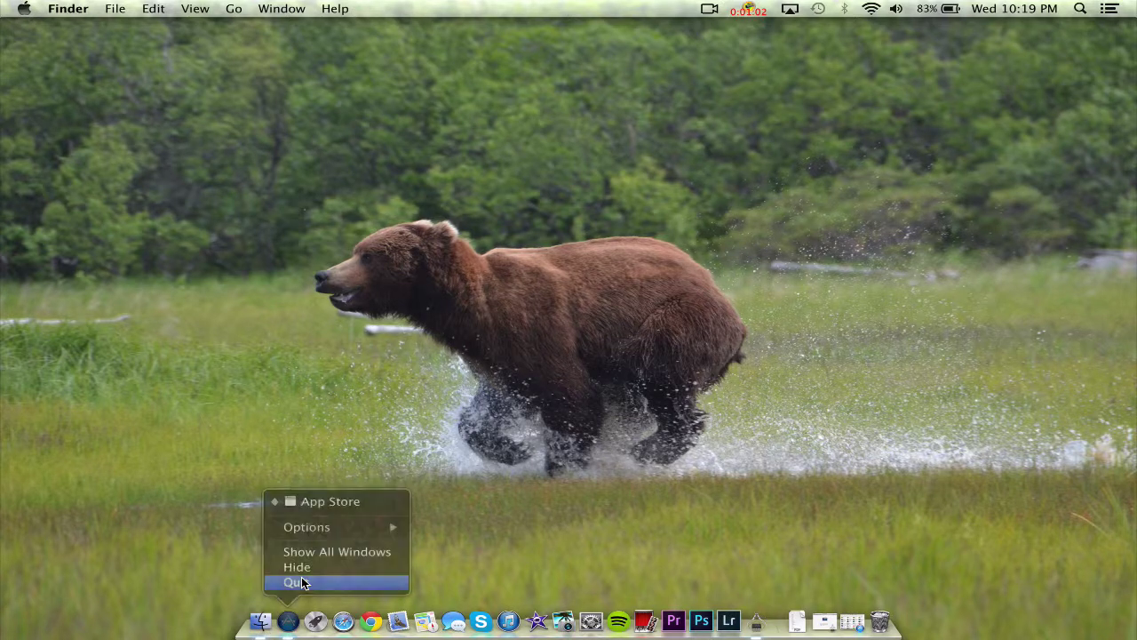
click(297, 580)
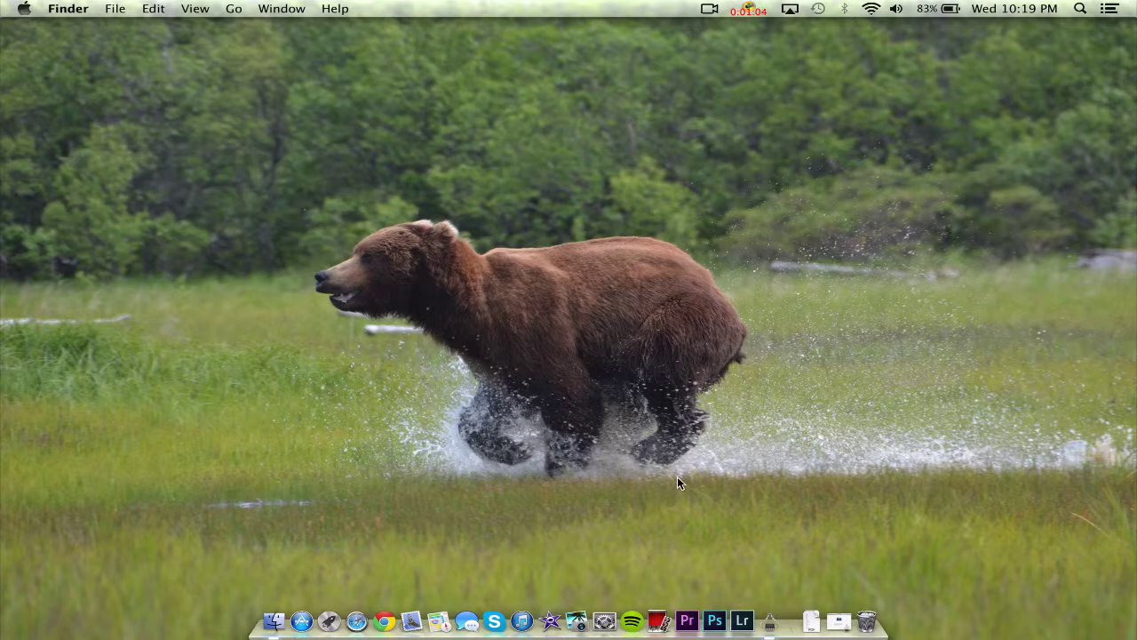
right_click(770, 622)
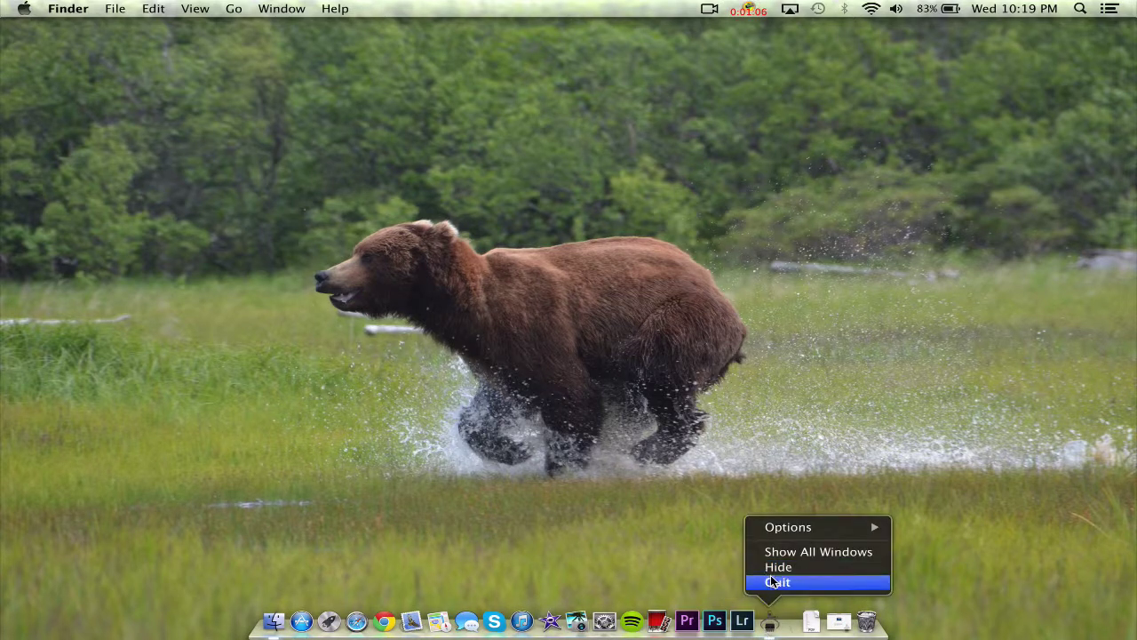
click(771, 581)
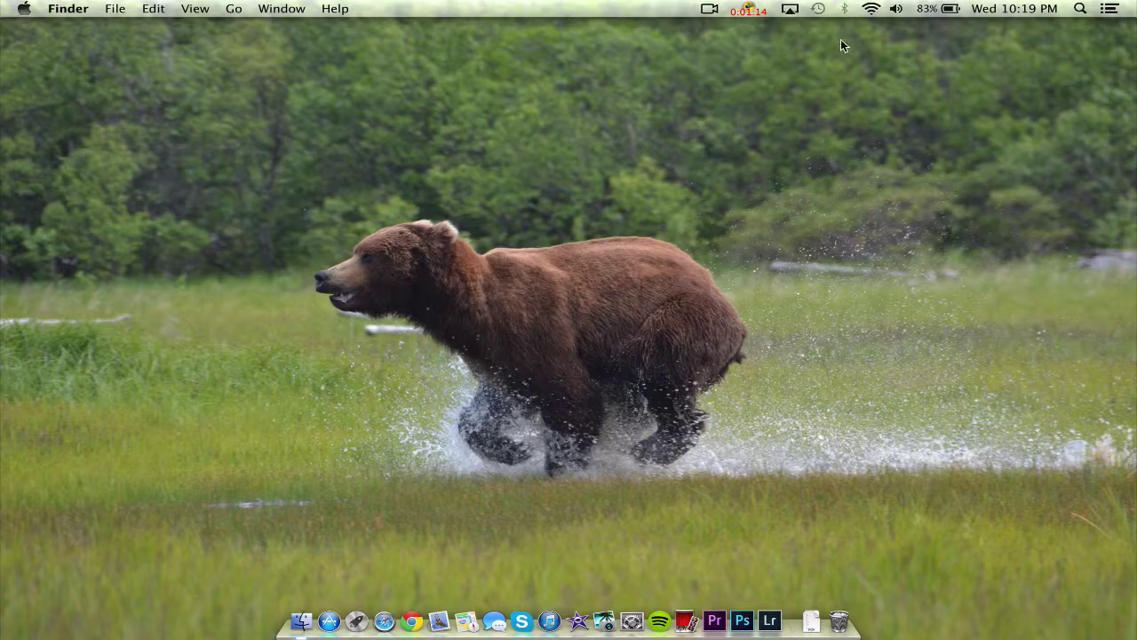
click(749, 8)
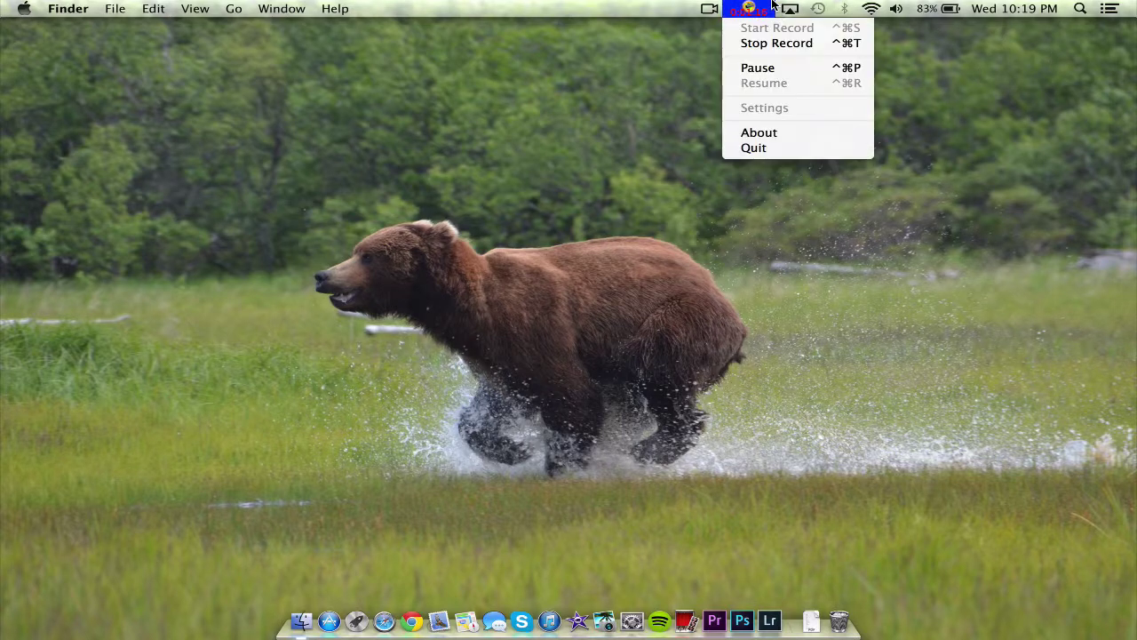
click(833, 298)
key(F4)
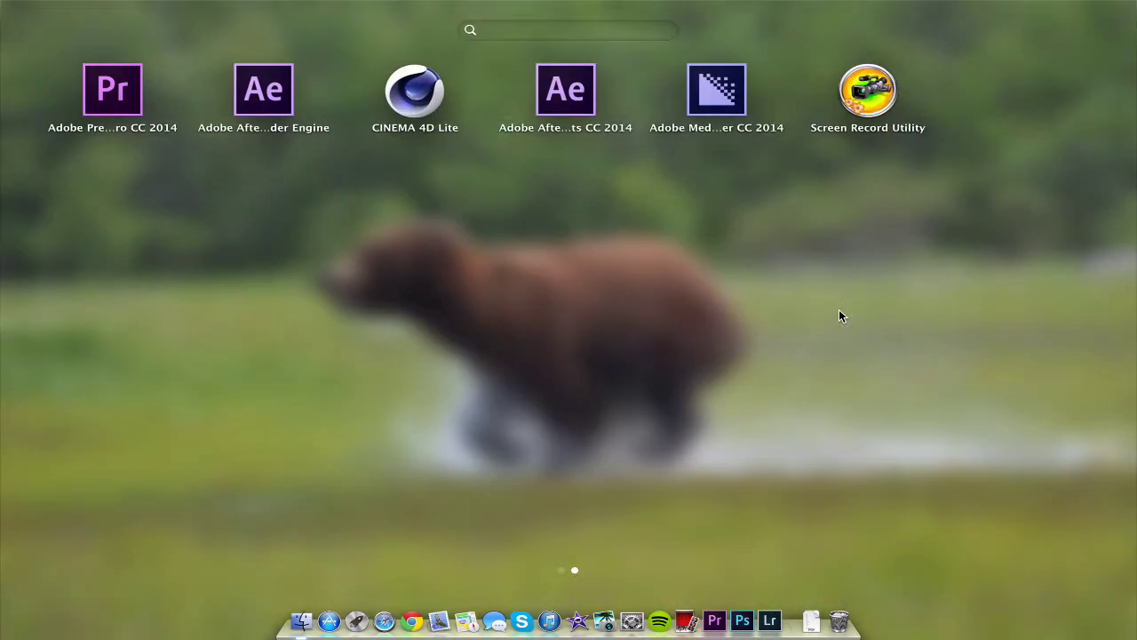
key(F4)
- Find Minecraft by searching the Mac for "mine", open its launcher and start the game with the OptiFine profile
click(1082, 8)
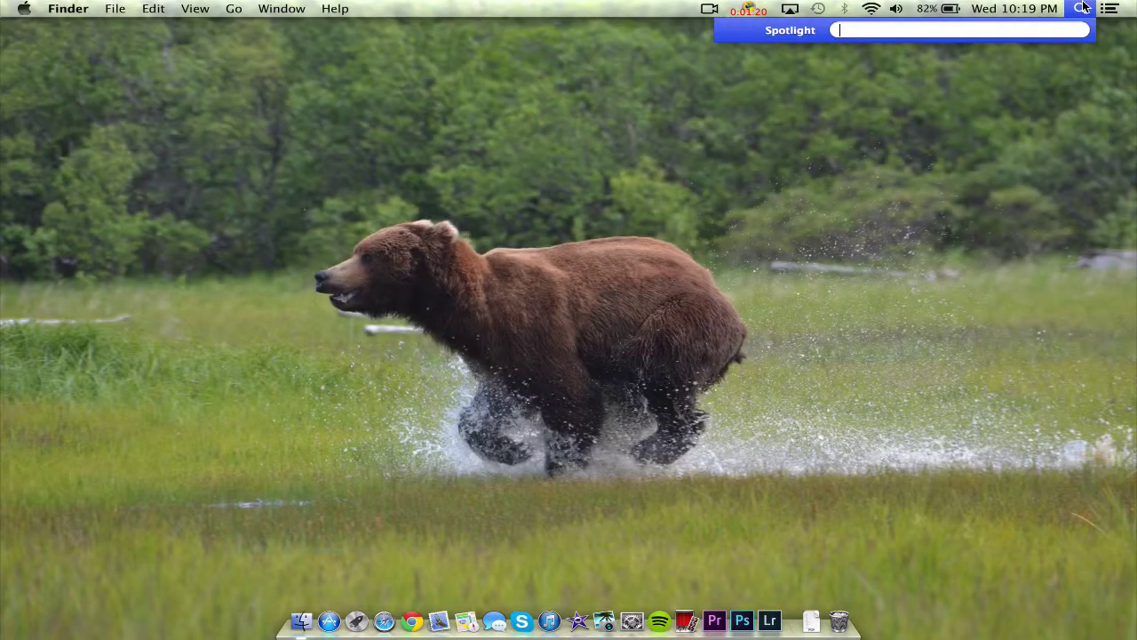
text(mine)
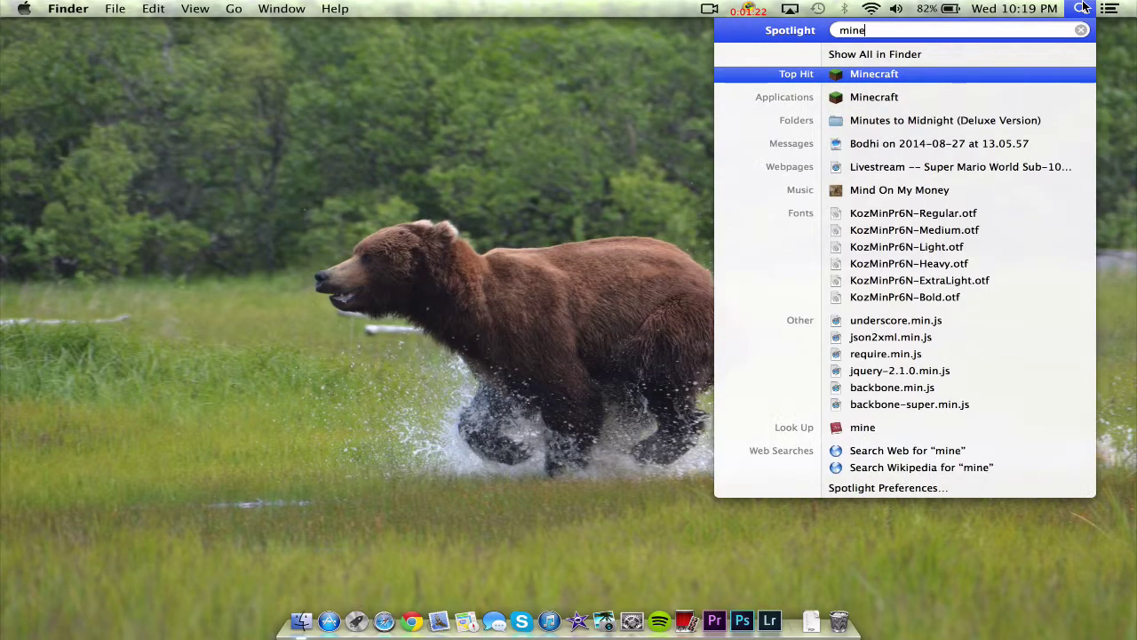
key(Return)
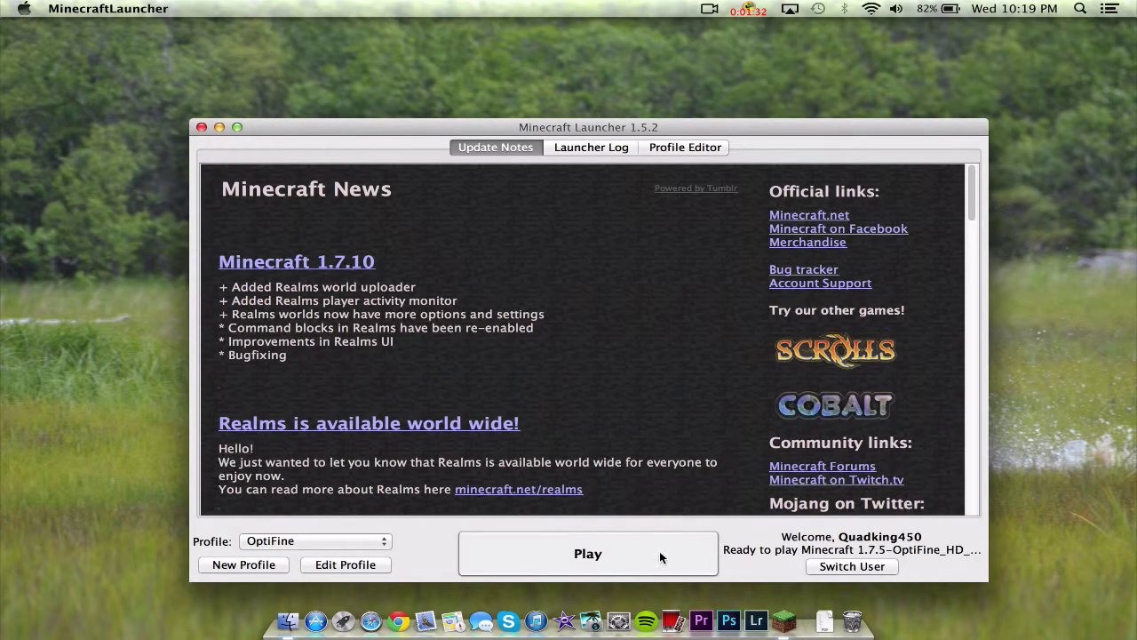
click(578, 550)
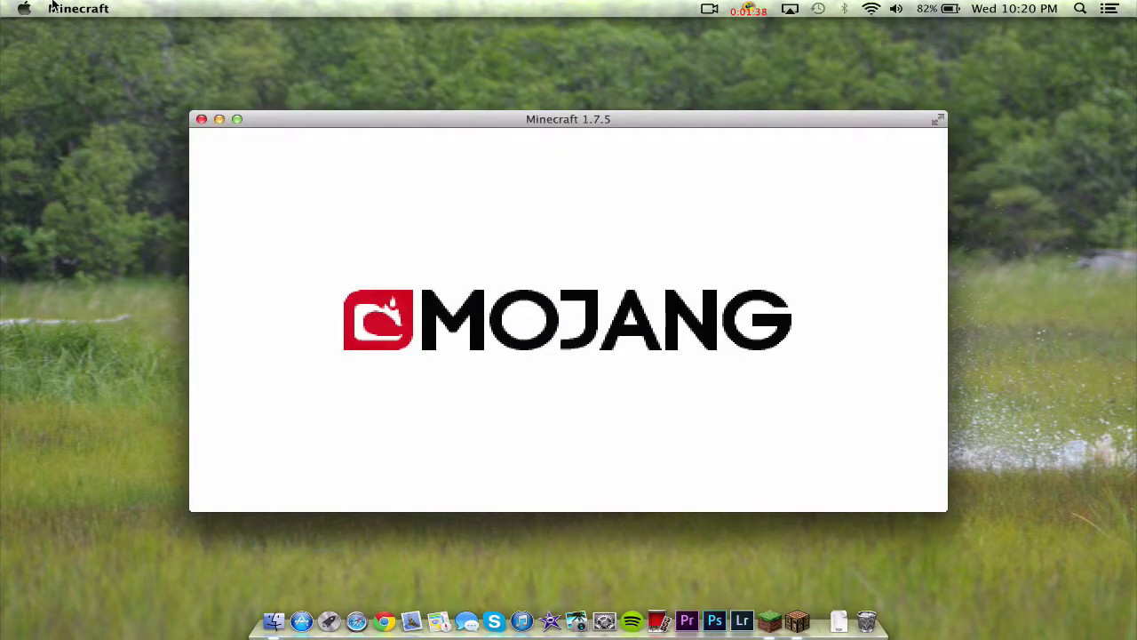
- Examine this Mac's hardware overview and display resolution in its system information, and close the window
click(23, 7)
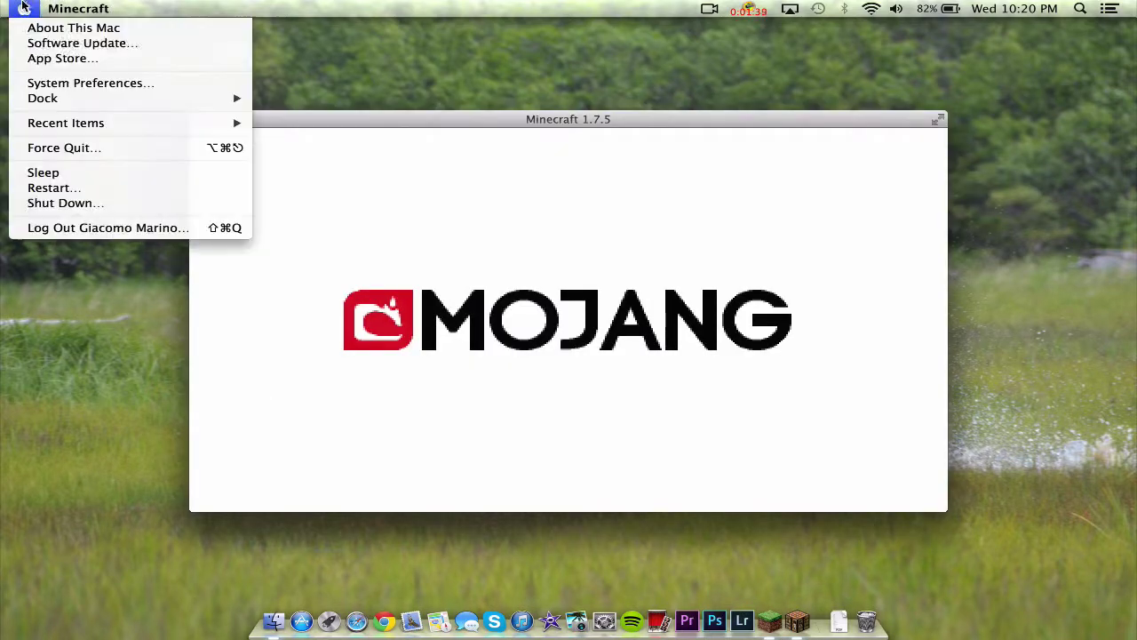
click(75, 28)
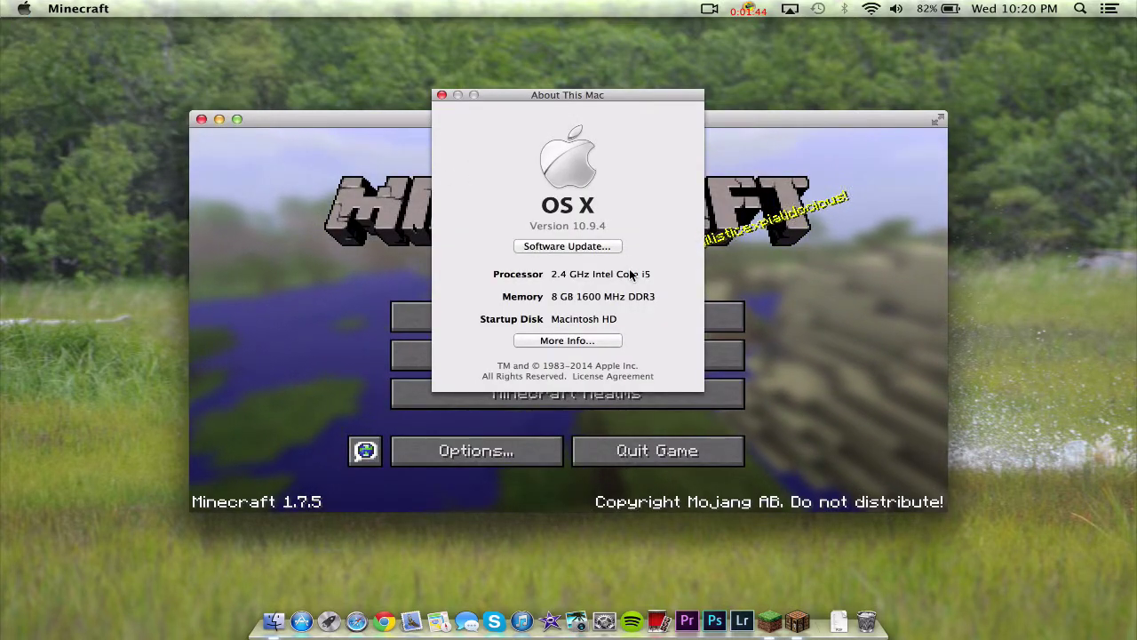
click(573, 341)
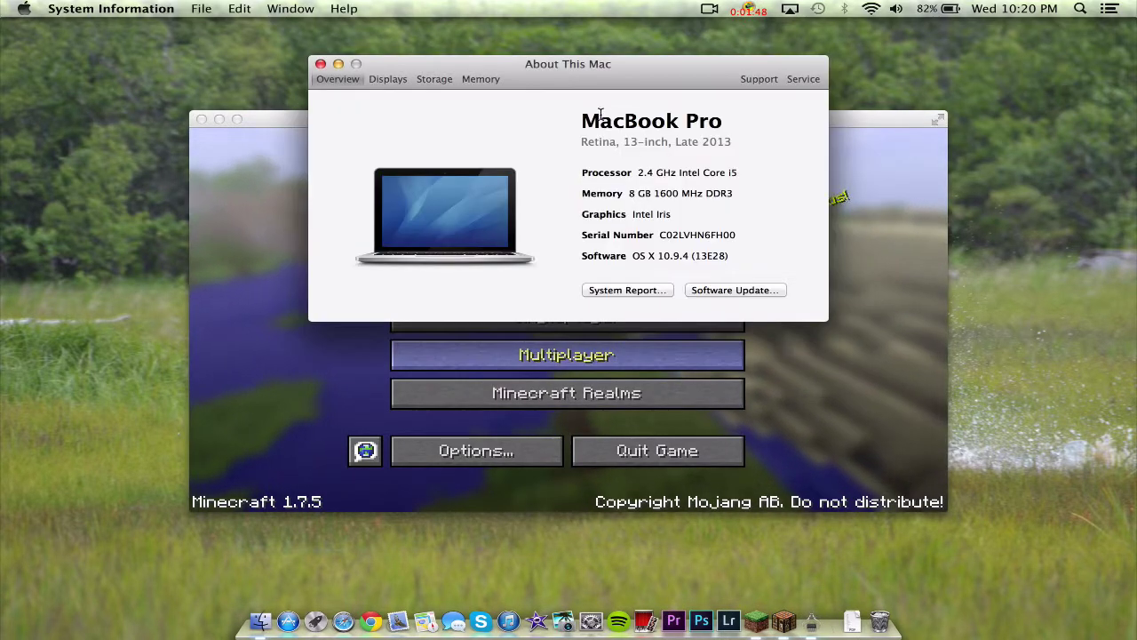
click(390, 79)
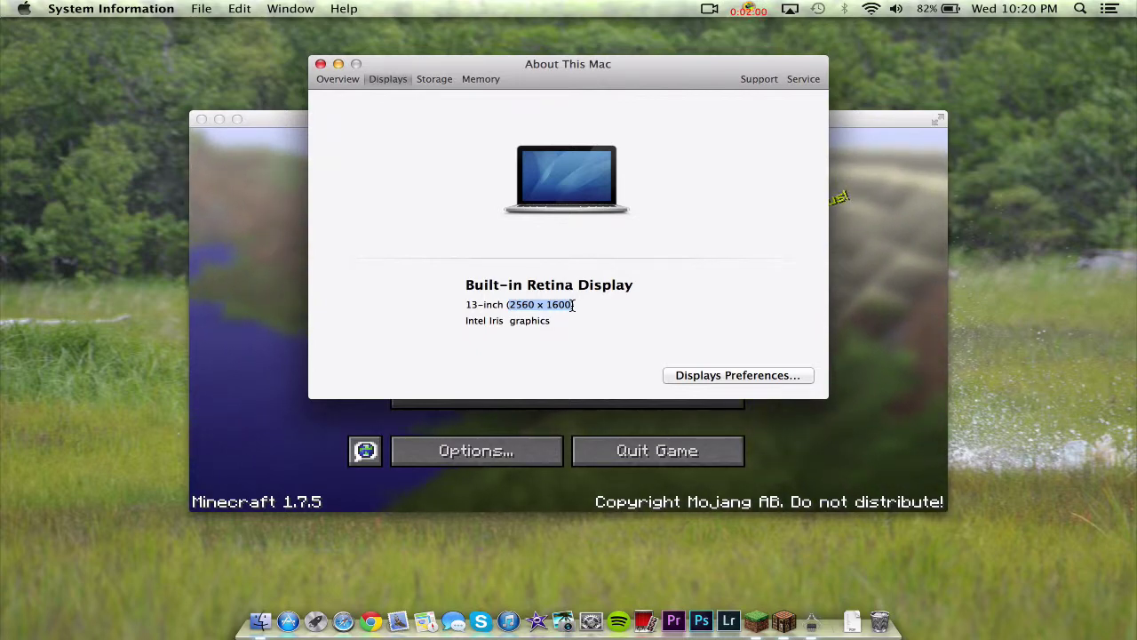
click(322, 65)
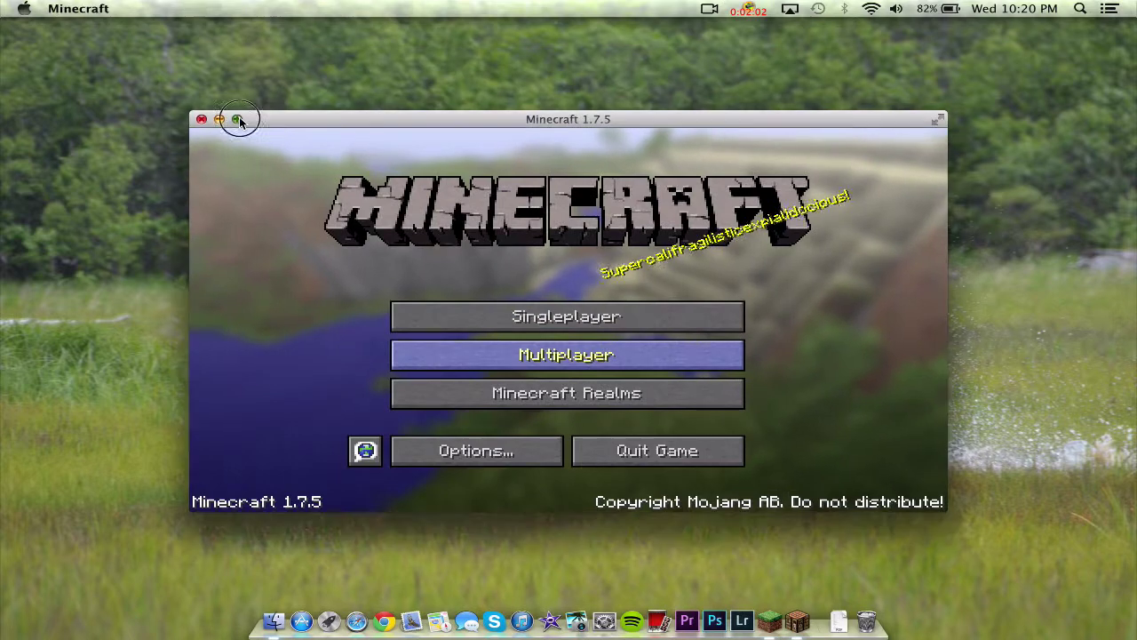
- Enlarge the Minecraft window to fill the available screen area
click(238, 119)
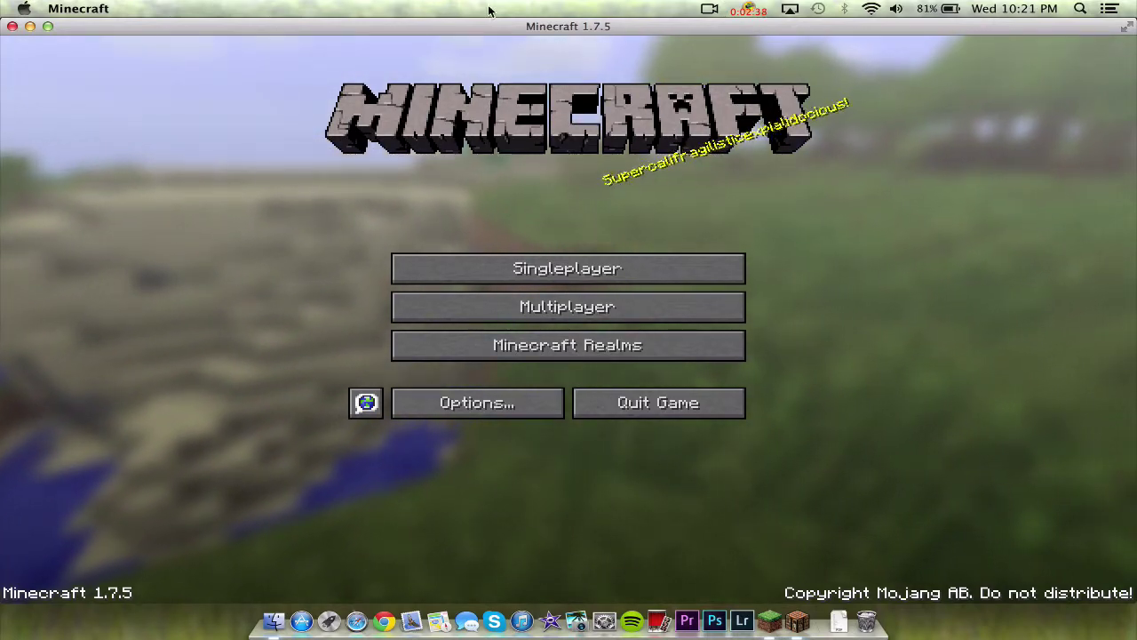
- Review ScreenFlow's recording configuration, including the microphone choices and the stop timer, and close it without starting a recording
click(709, 9)
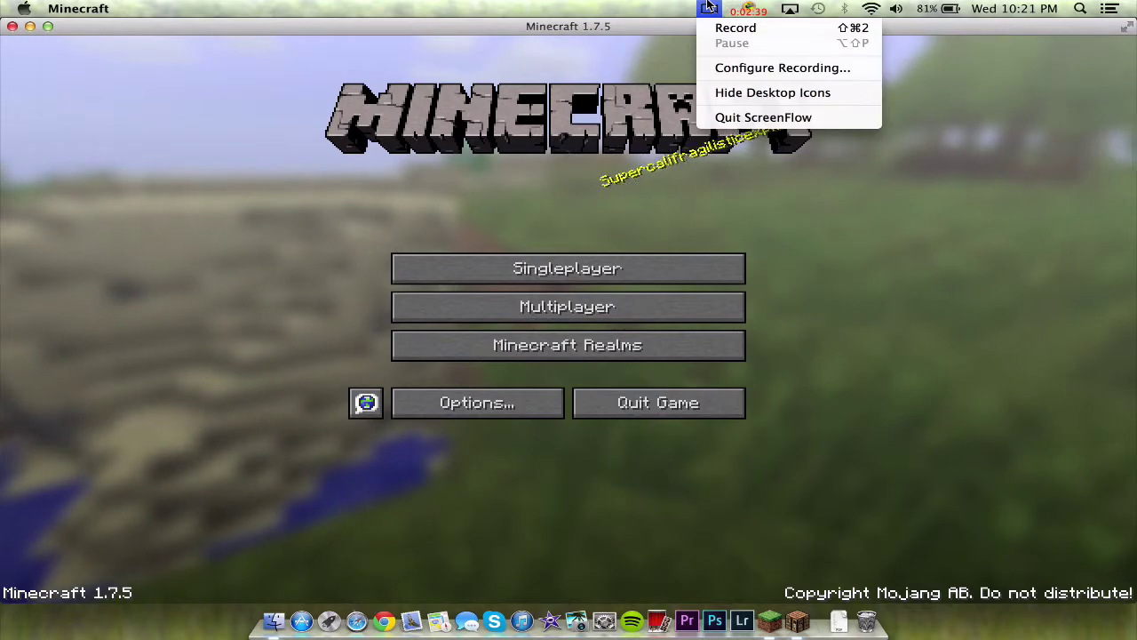
click(748, 66)
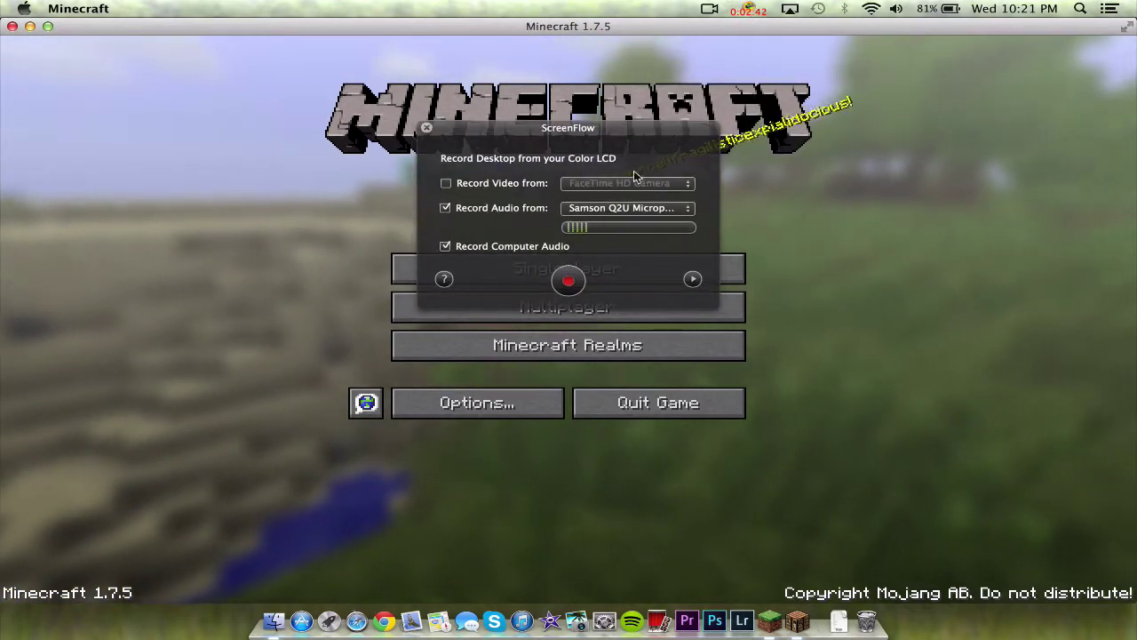
click(628, 207)
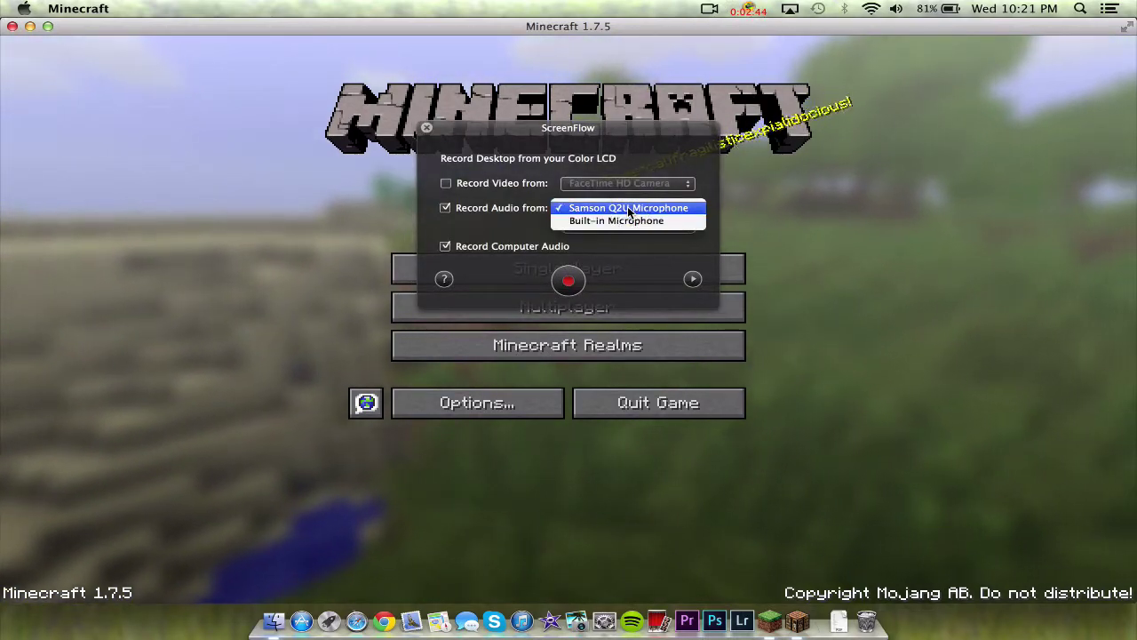
click(628, 207)
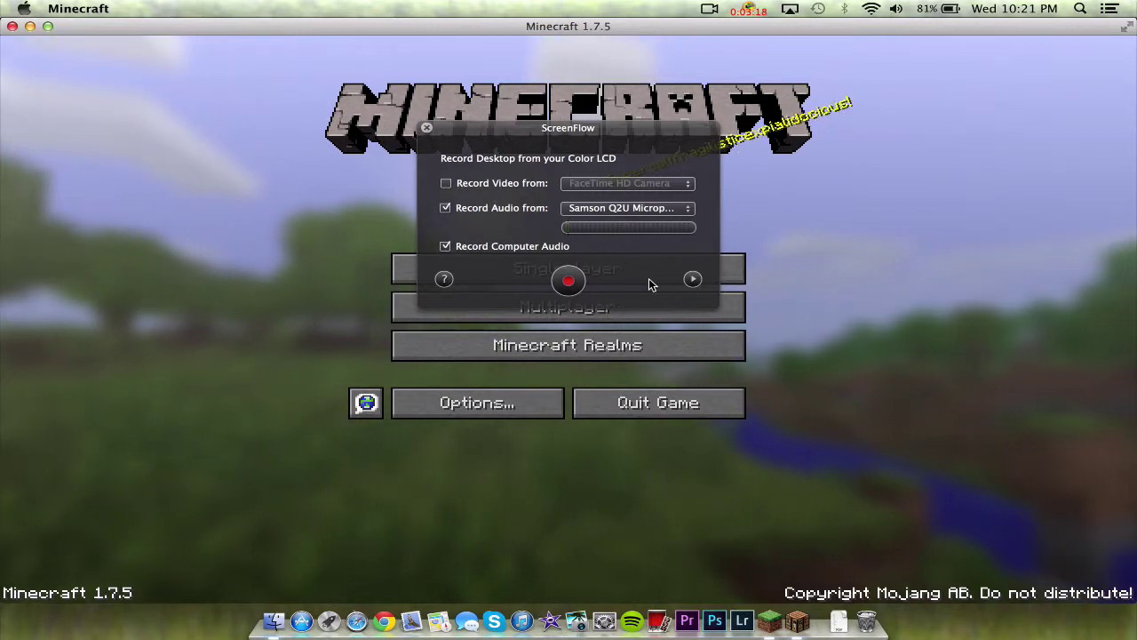
click(692, 280)
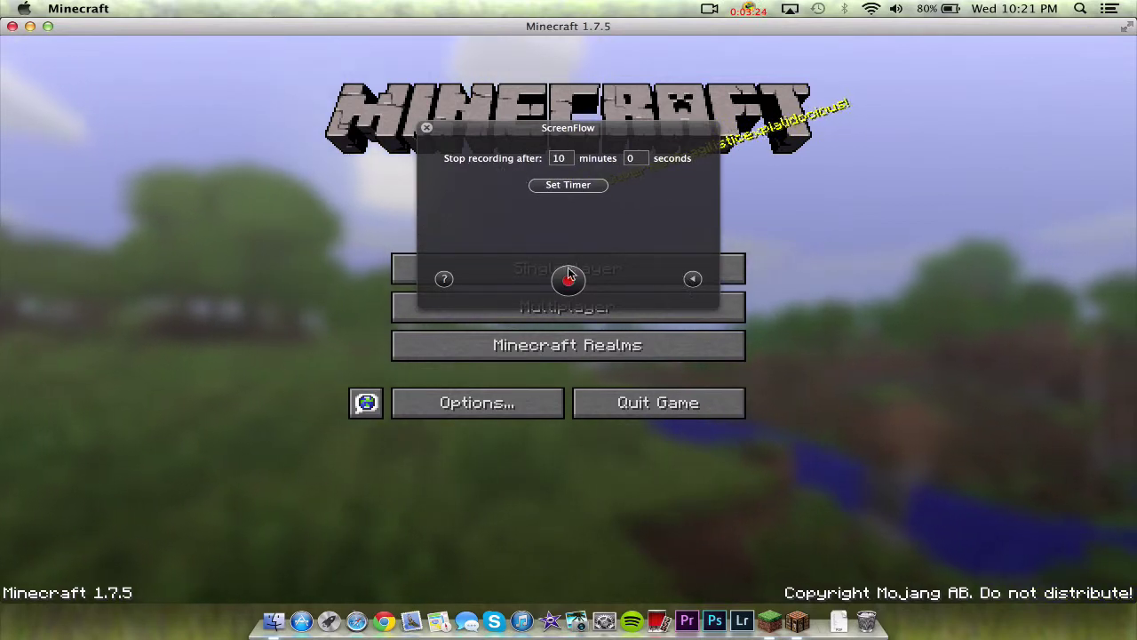
click(693, 280)
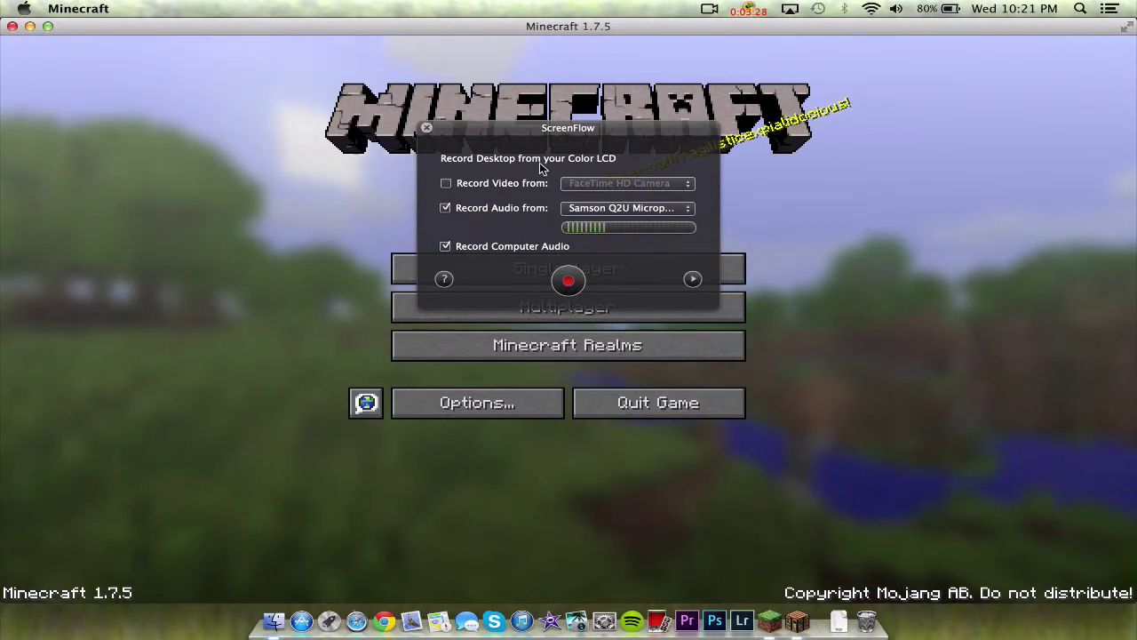
click(428, 129)
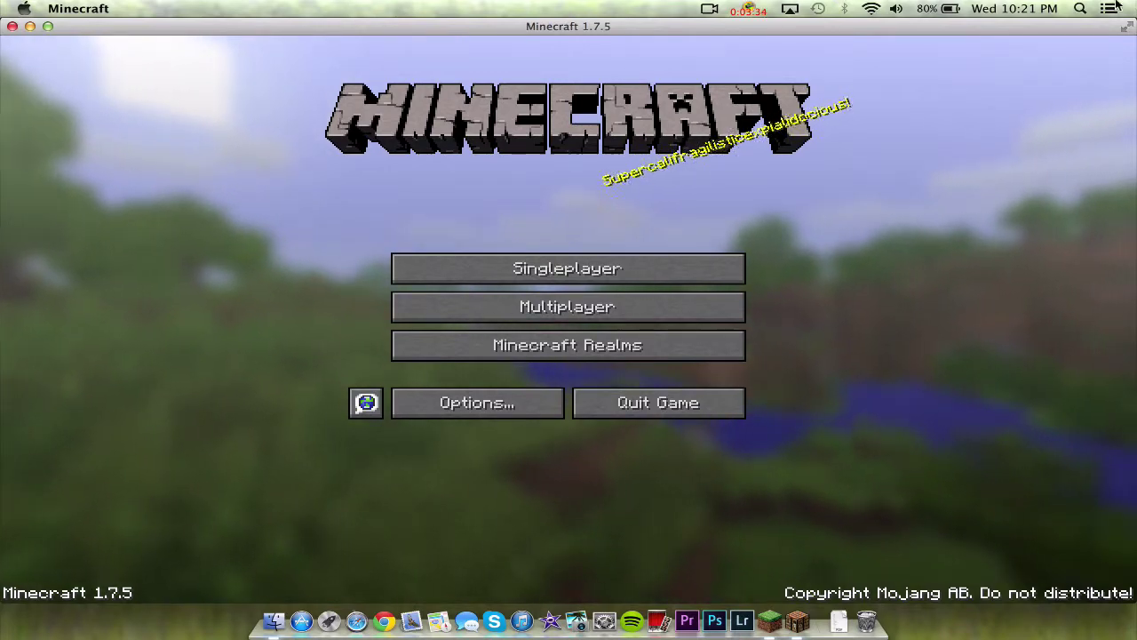
- Launch ScreenFlow, check the countdown and hotkeys in its general preferences, and return to Minecraft
click(1081, 8)
text(s)
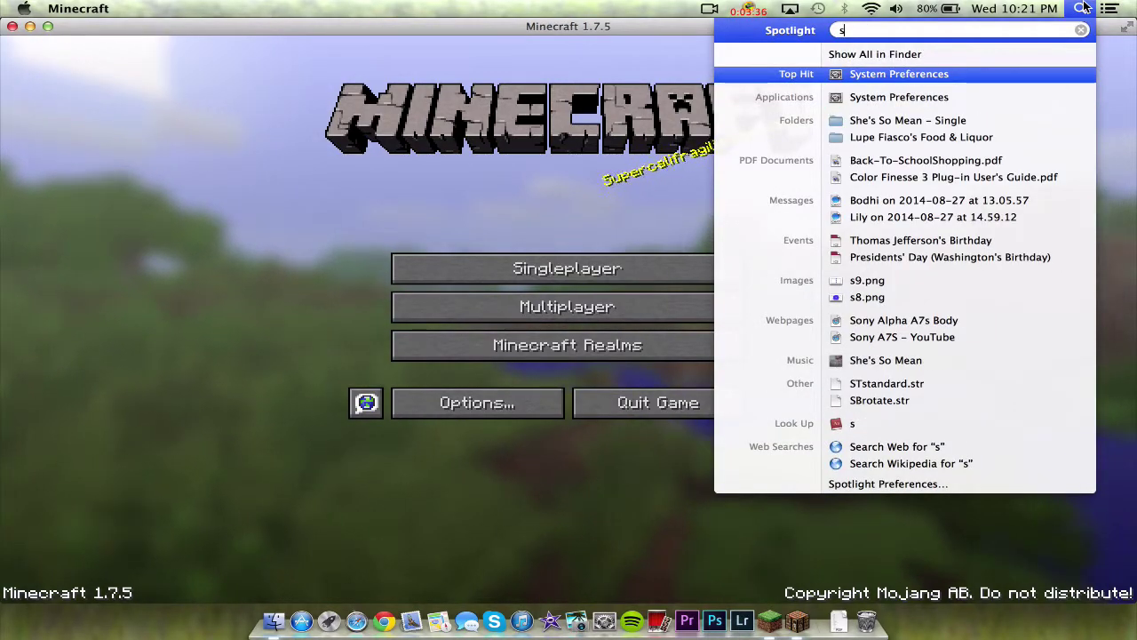
text(cr)
key(Return)
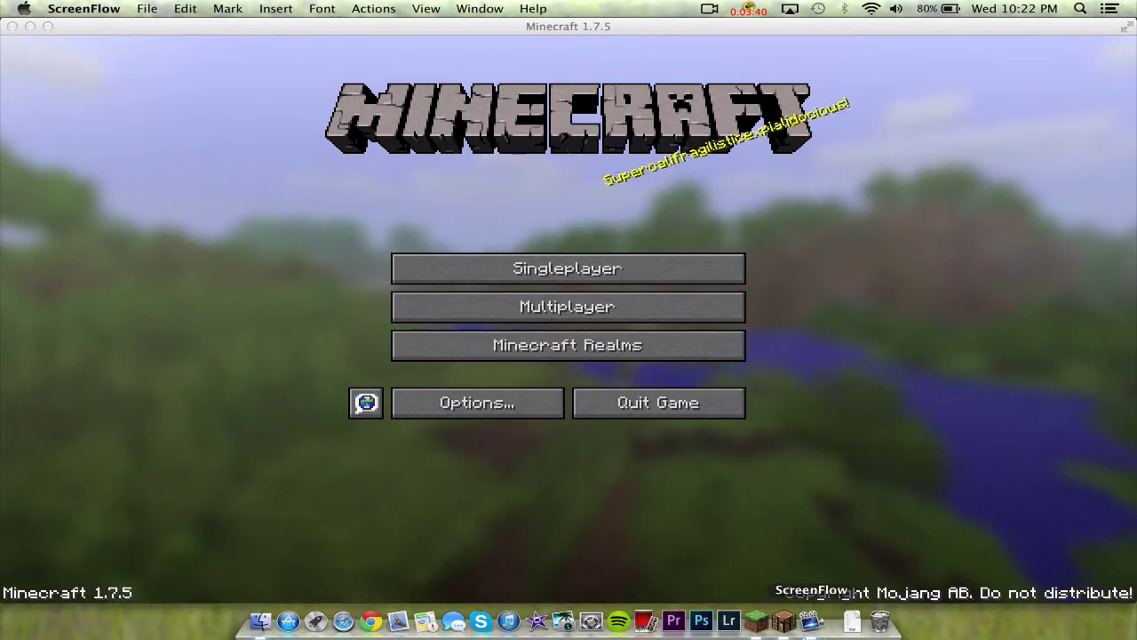
click(83, 9)
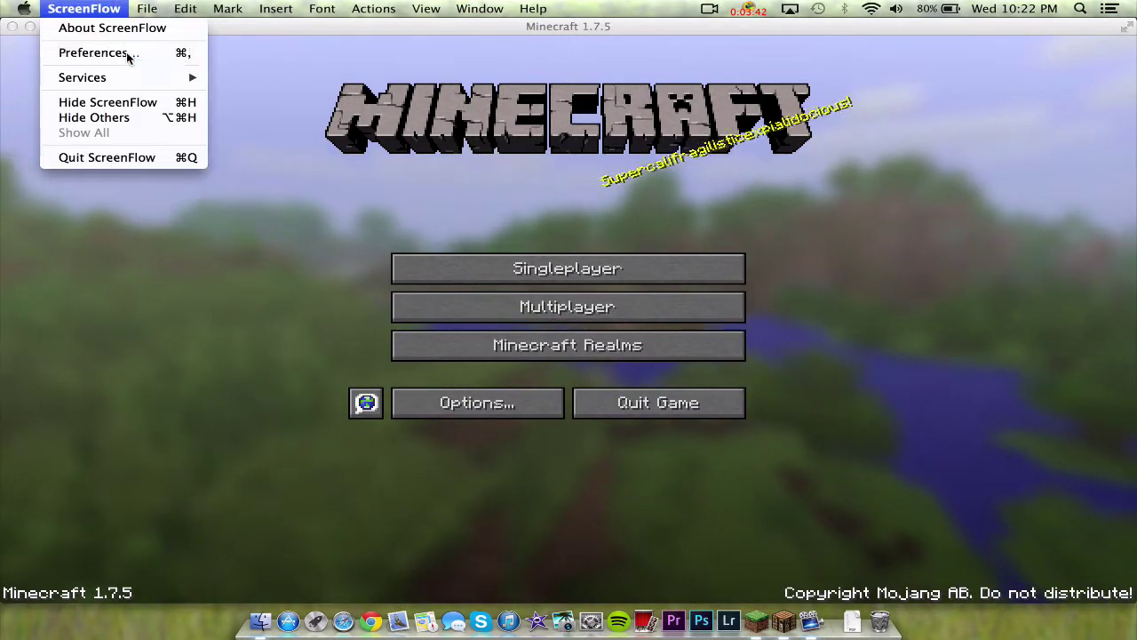
click(124, 51)
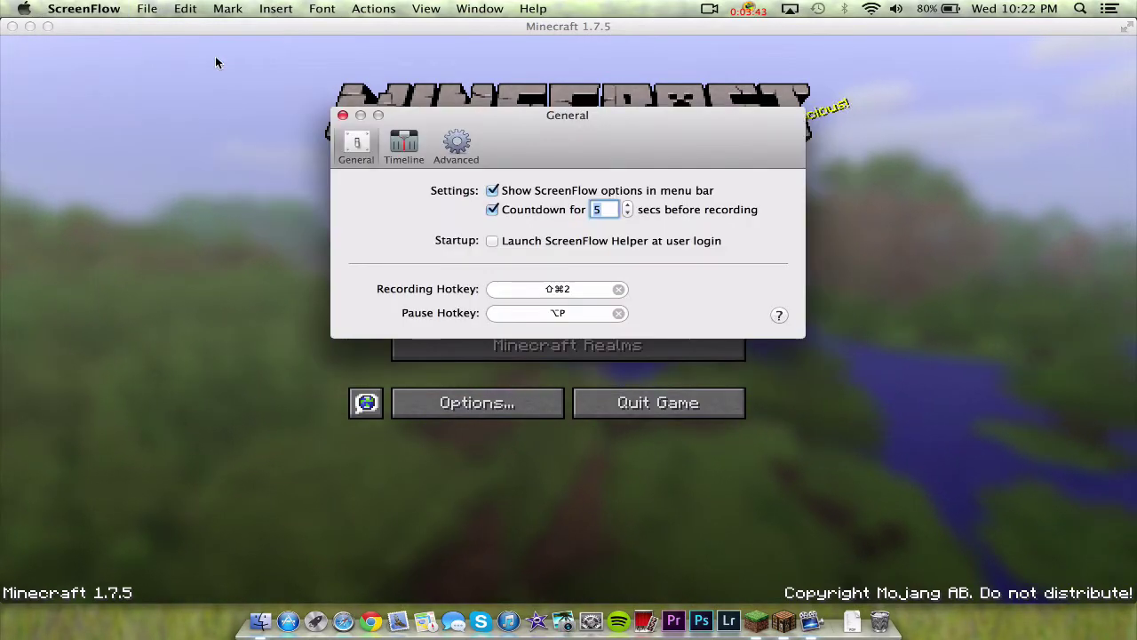
click(342, 115)
click(639, 215)
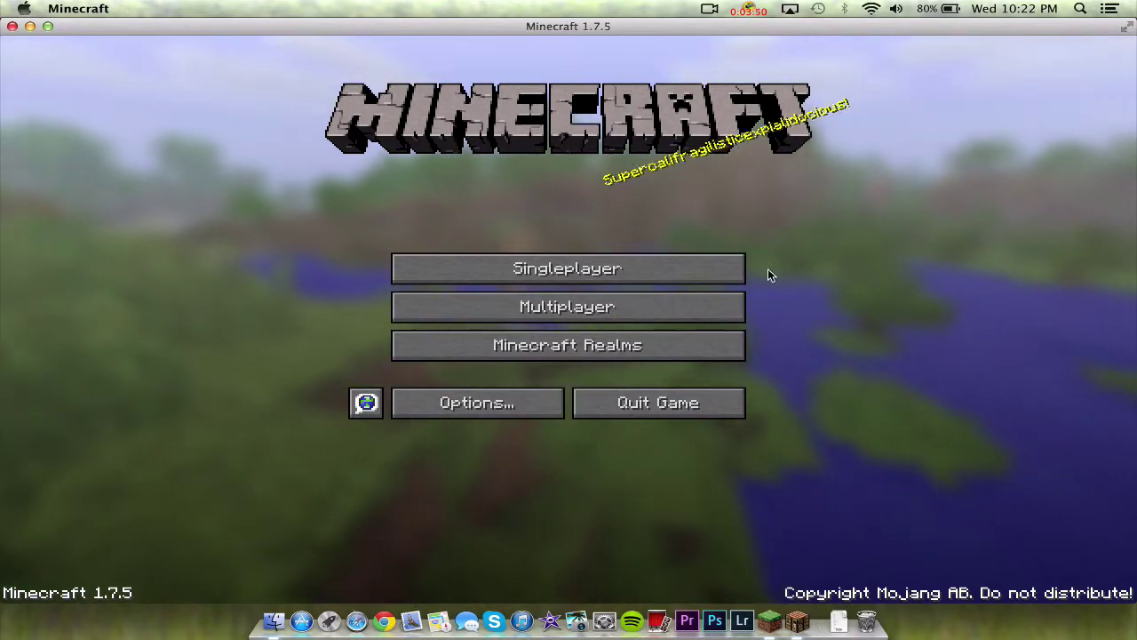
- Check the ScreenFlow recording options and start a screen recording of the desktop
click(709, 9)
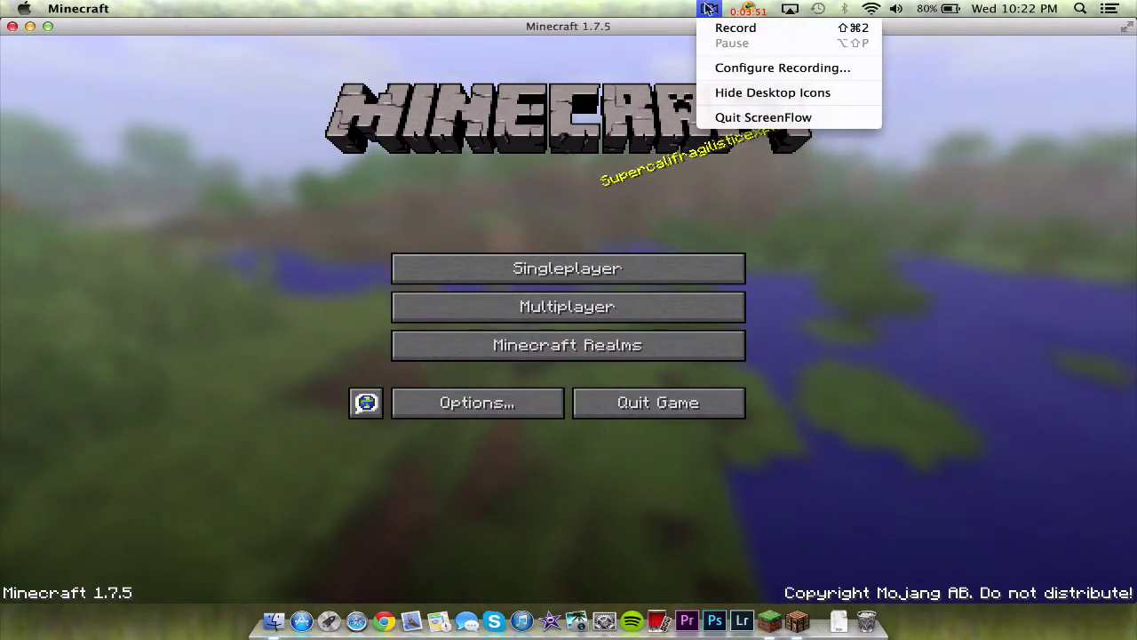
click(690, 49)
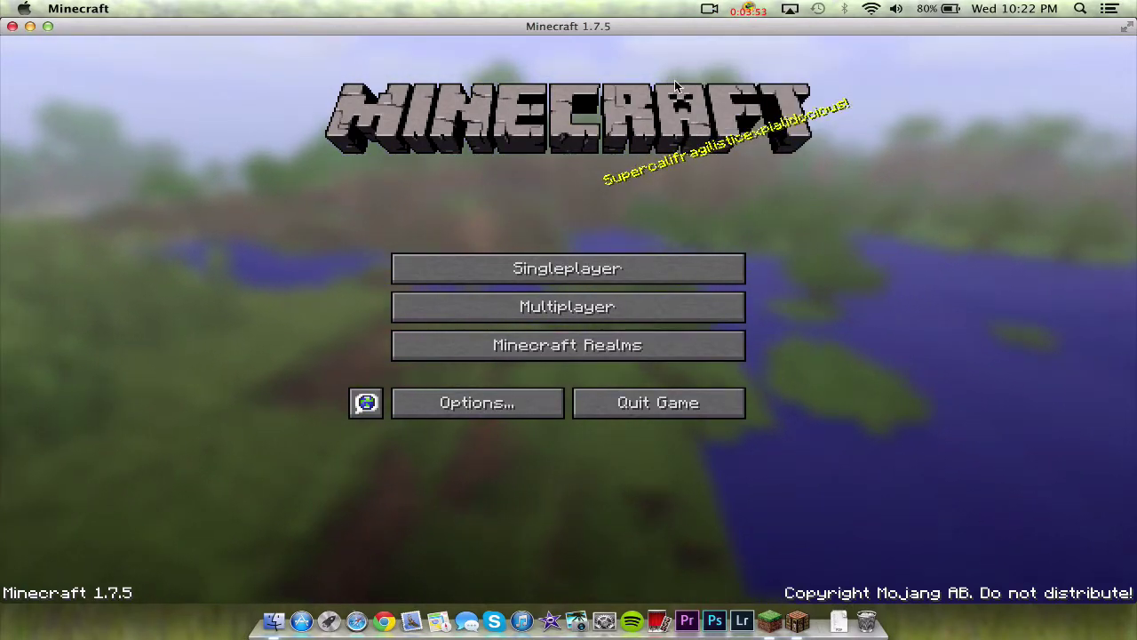
click(709, 9)
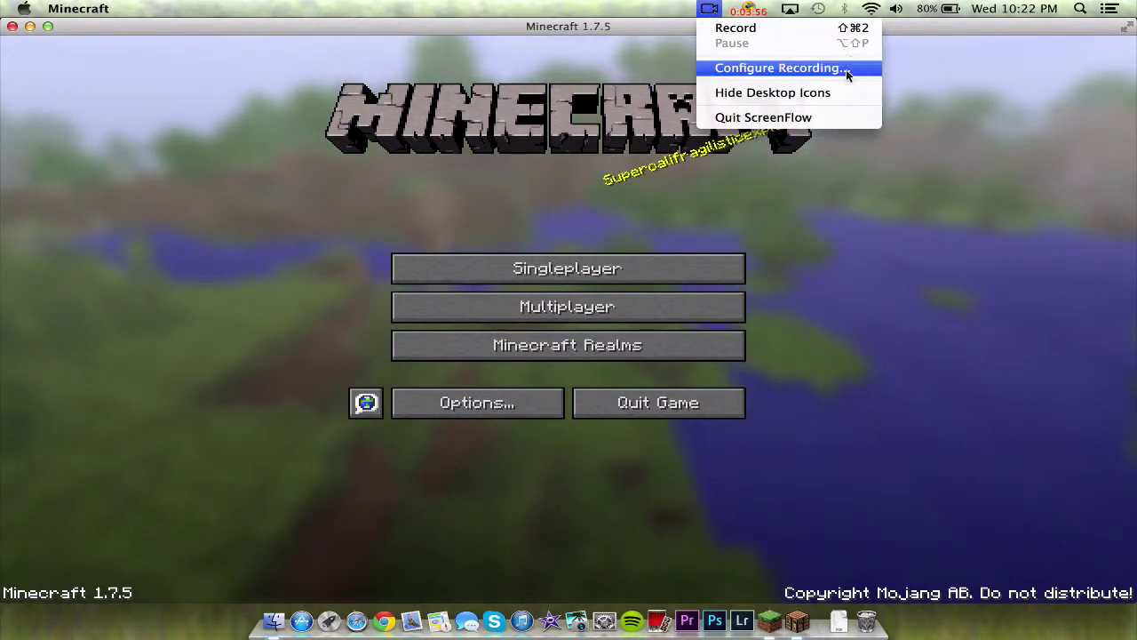
click(732, 209)
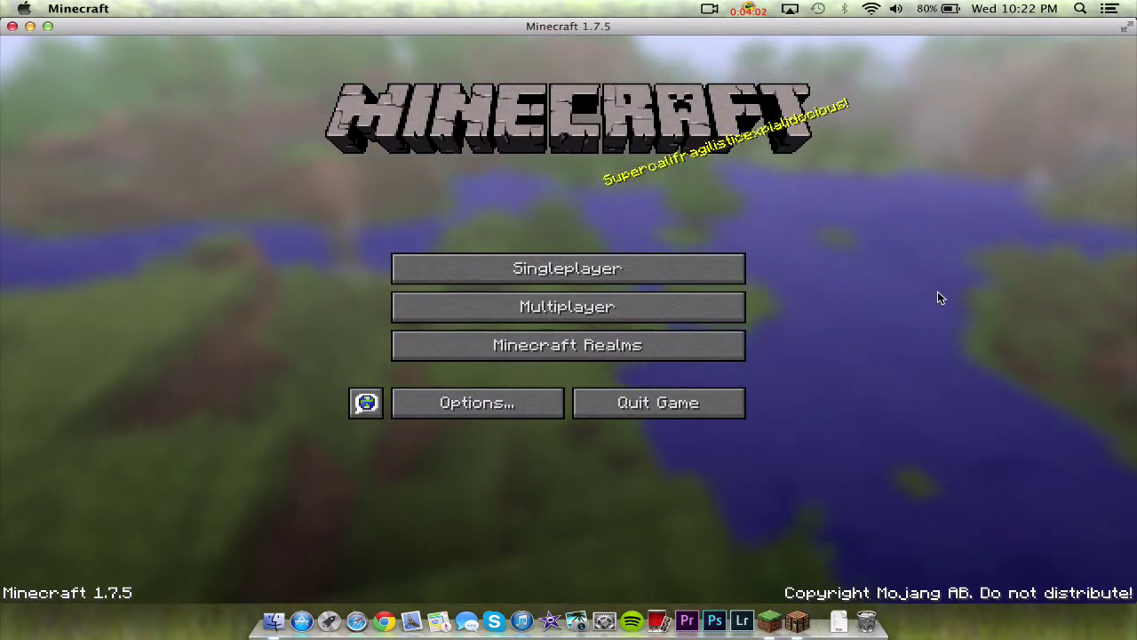
key(shift+super+2)
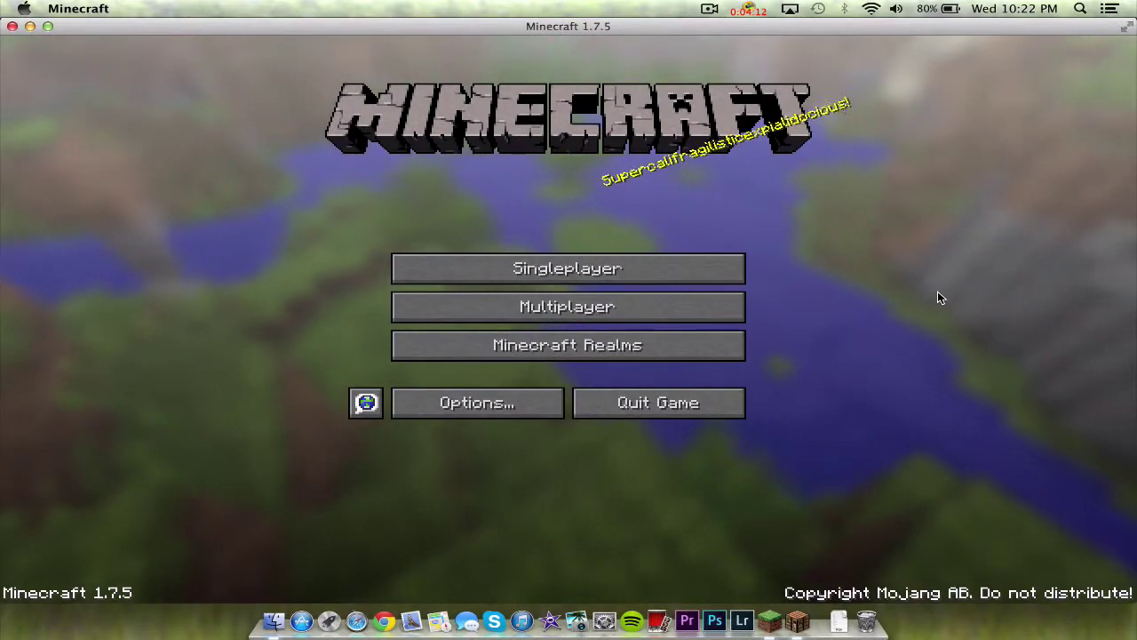
- Create a new singleplayer survival world named "THE TEST>COM" and enter it
click(705, 271)
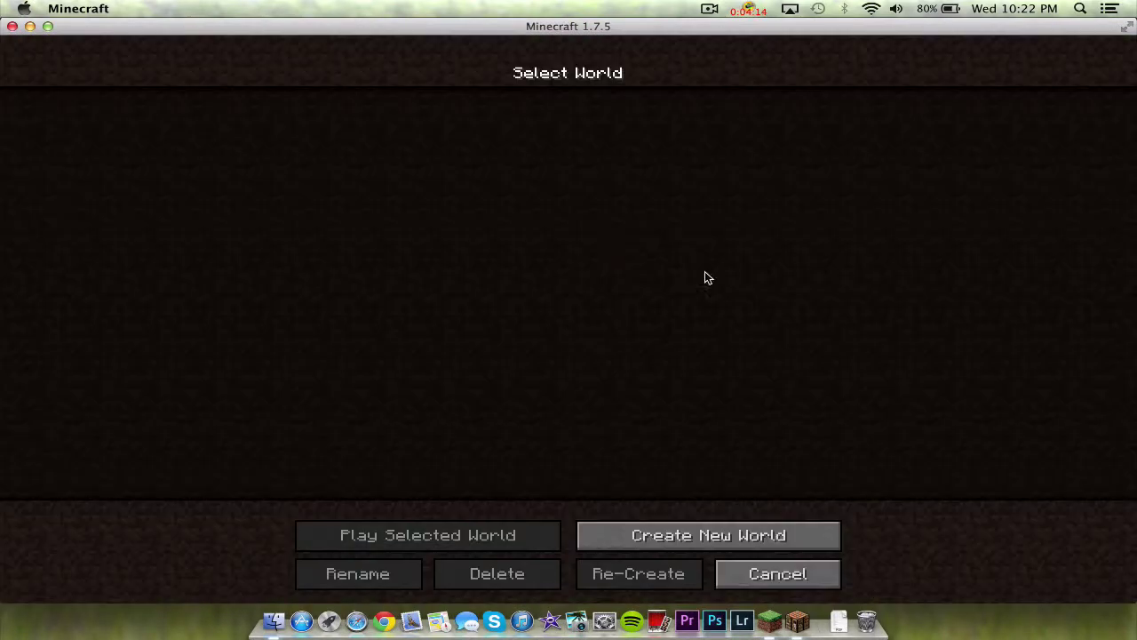
click(754, 533)
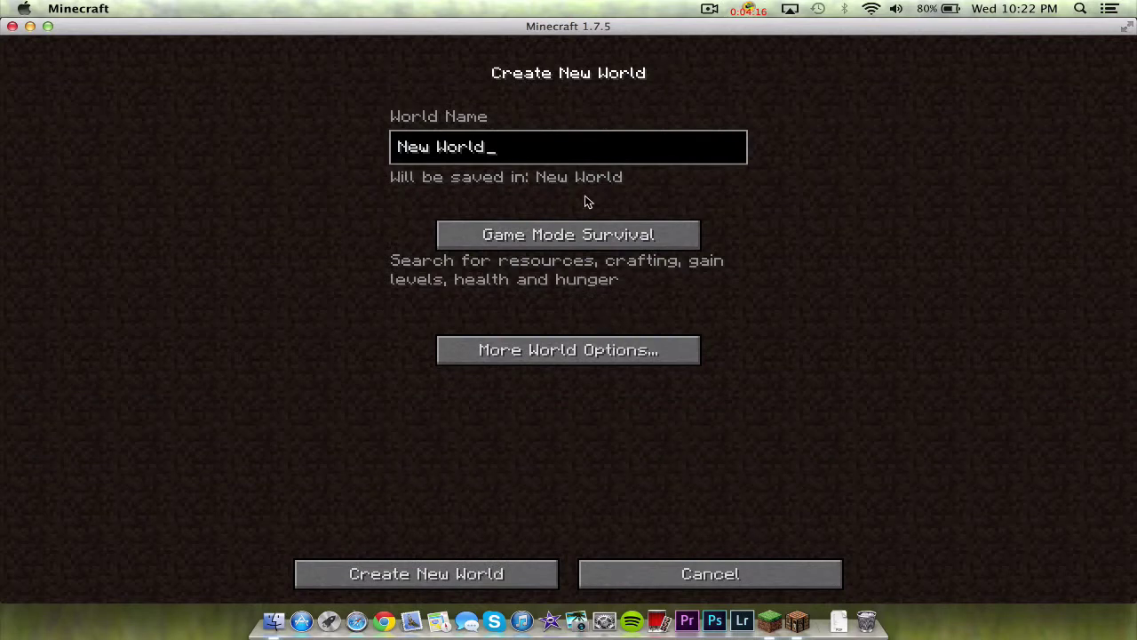
key(BackSpace)
key(BackSpace)
key(BackSpace)
key(BackSpace)
key(BackSpace)
key(BackSpace)
key(BackSpace)
key(BackSpace)
key(BackSpace)
text(THE TE)
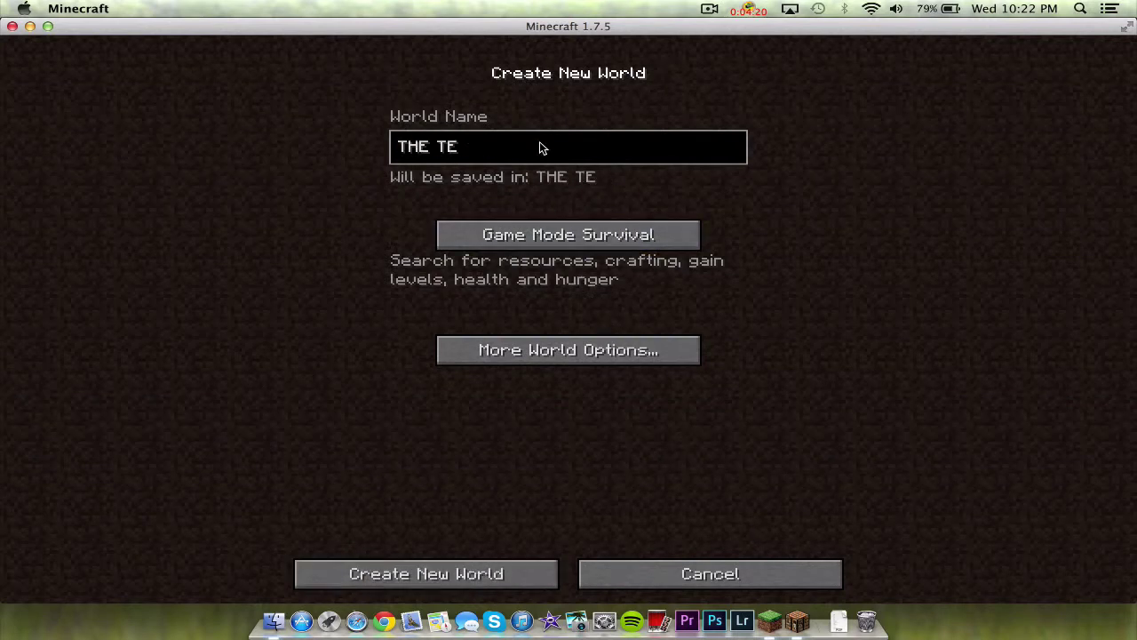
text(ST>COM)
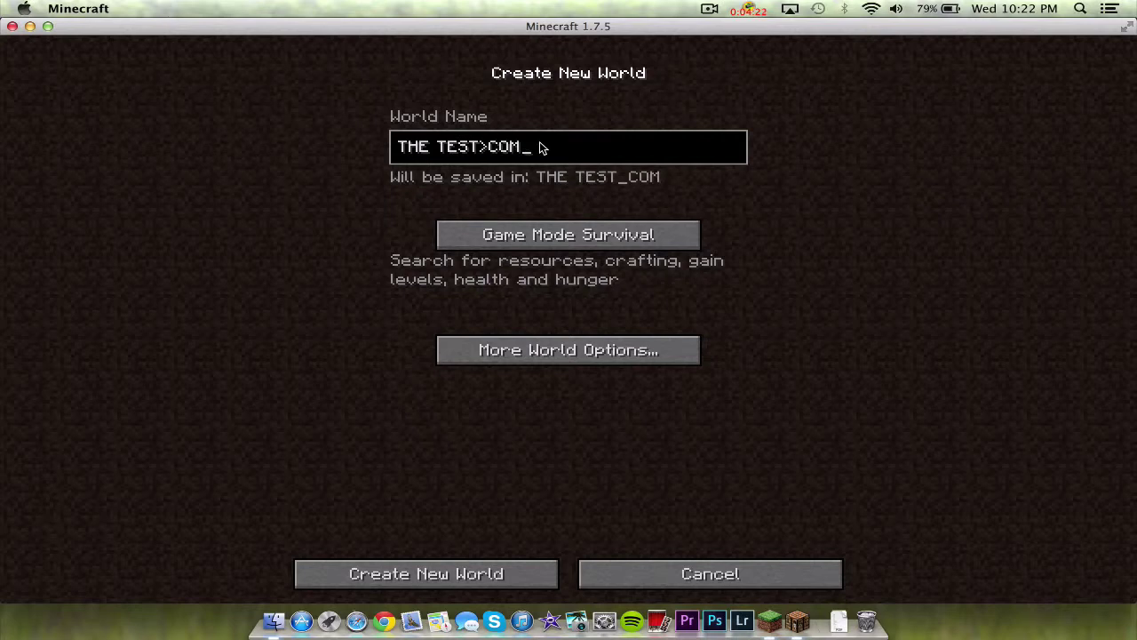
click(425, 582)
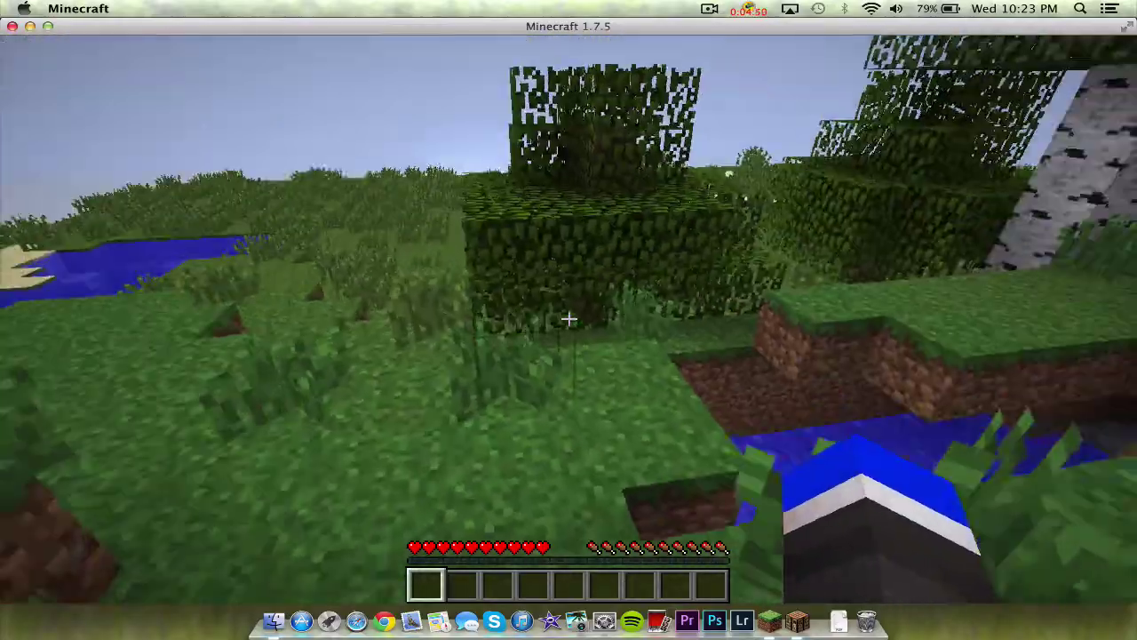
- Climb onto the nearby oak tree, break its leaves and mine the trunk for oak logs
key(w)
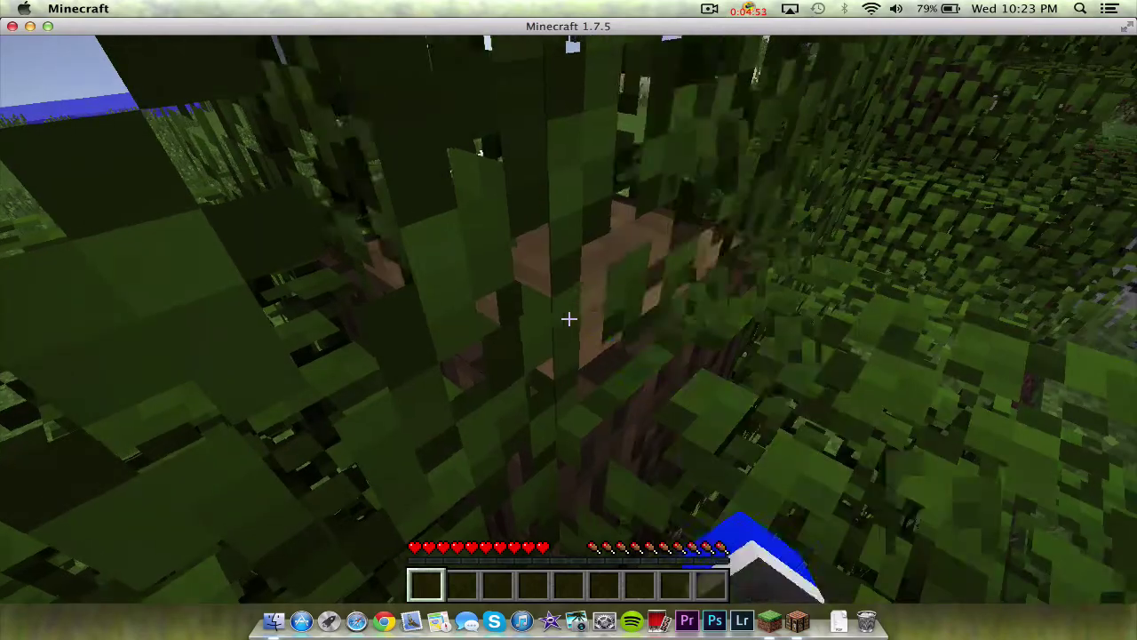
click(568, 318)
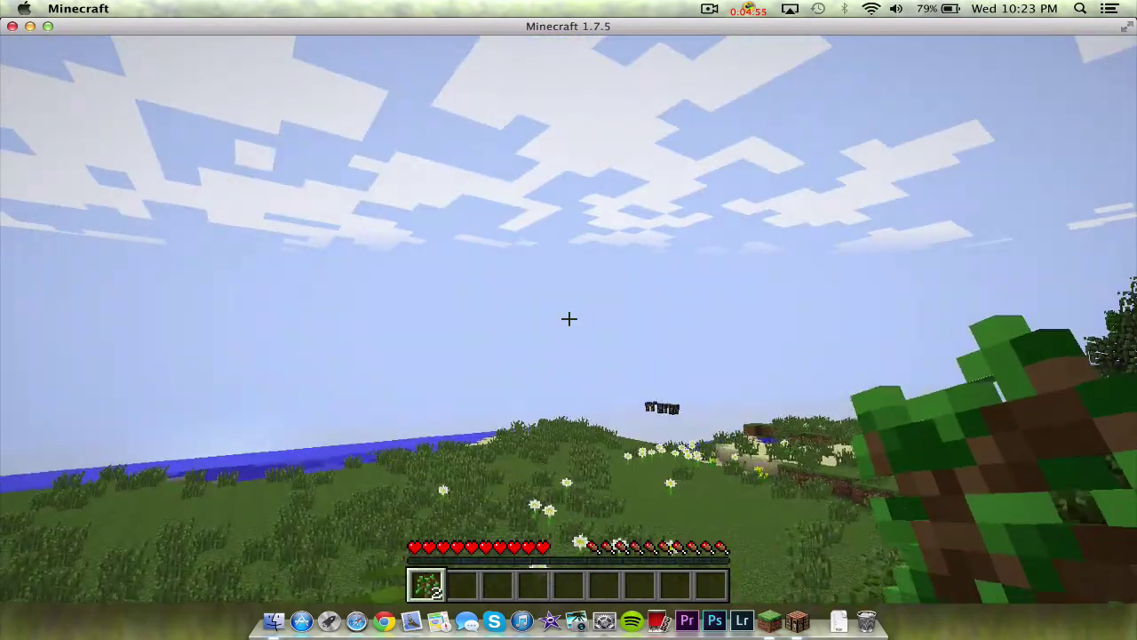
right_click(569, 318)
right_click(569, 318)
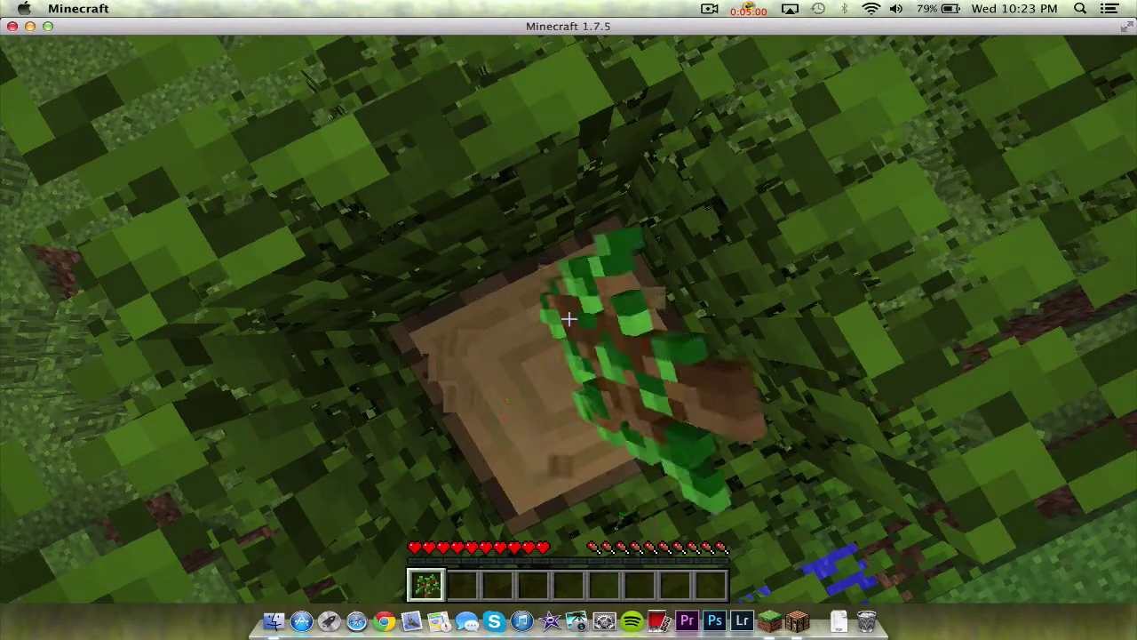
click(568, 318)
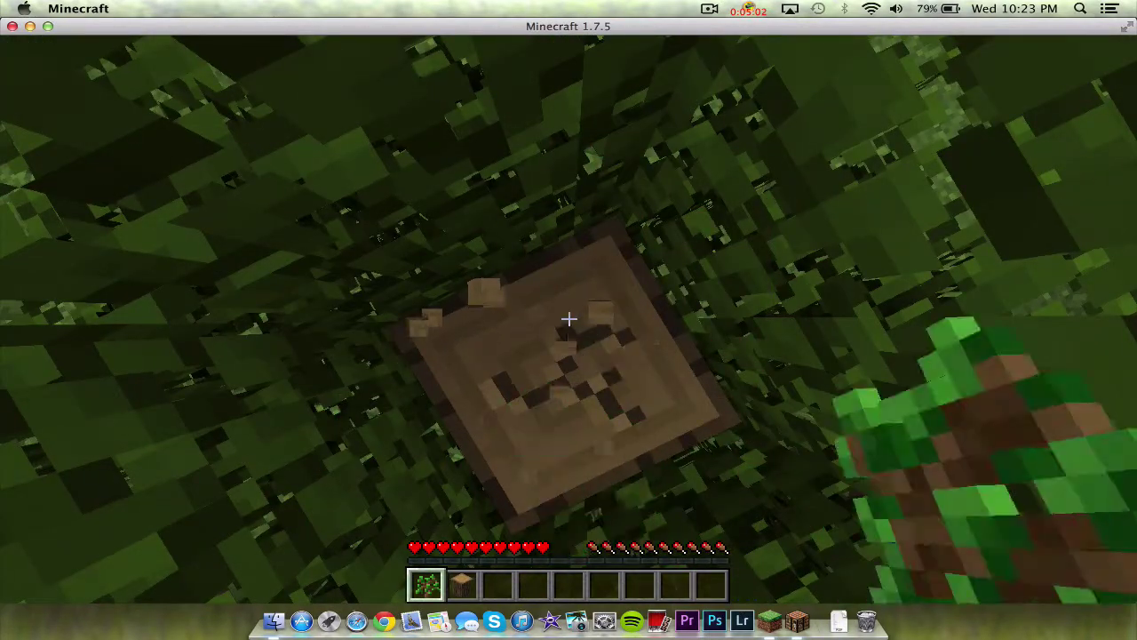
click(569, 318)
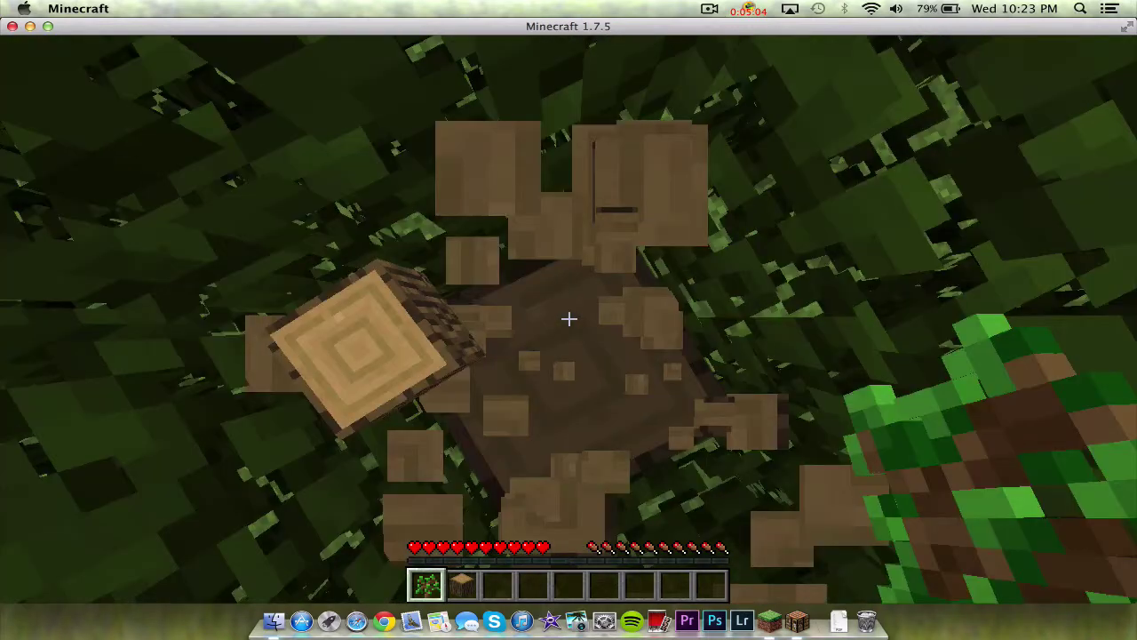
- Limit the maximum framerate to 30 fps in the game's video settings and return to the world
key(Escape)
click(514, 318)
click(516, 293)
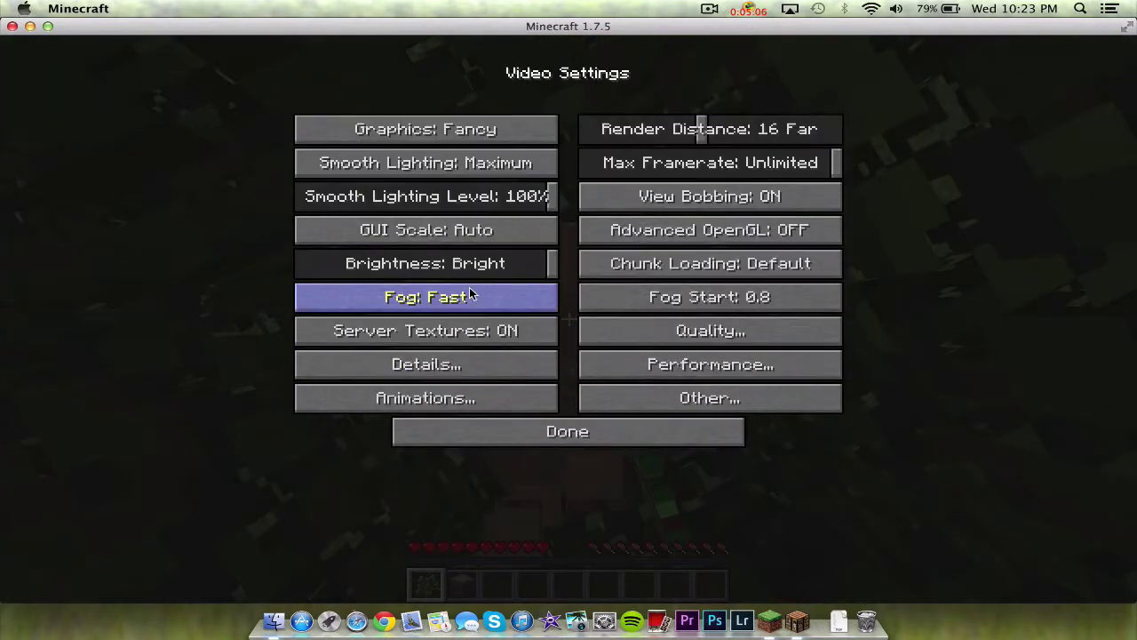
drag(833, 163, 613, 168)
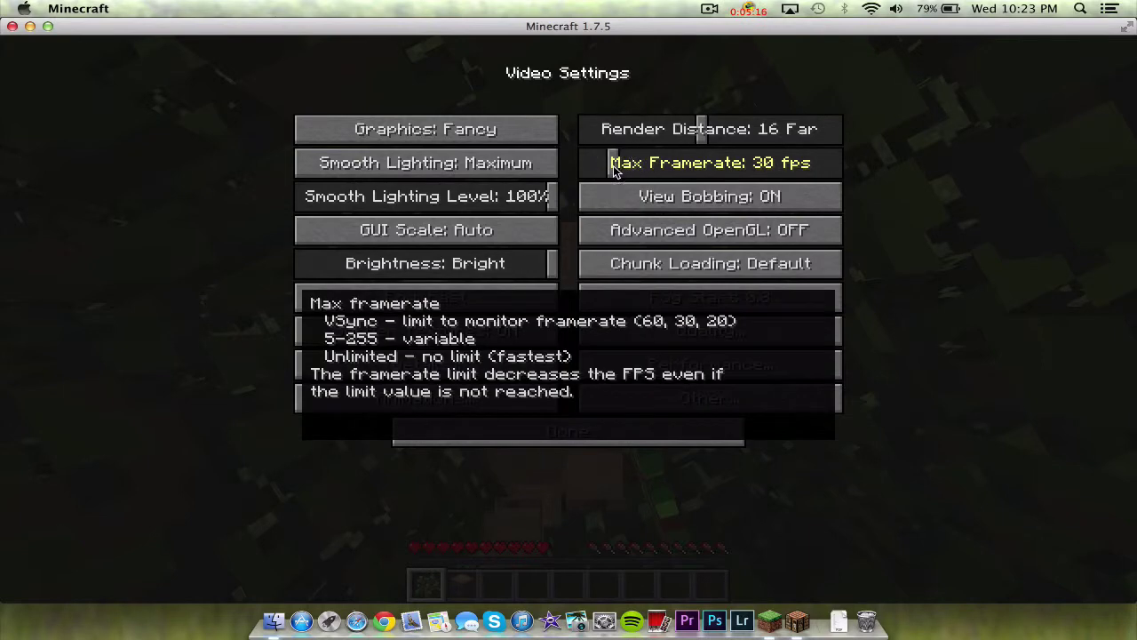
click(638, 434)
click(622, 422)
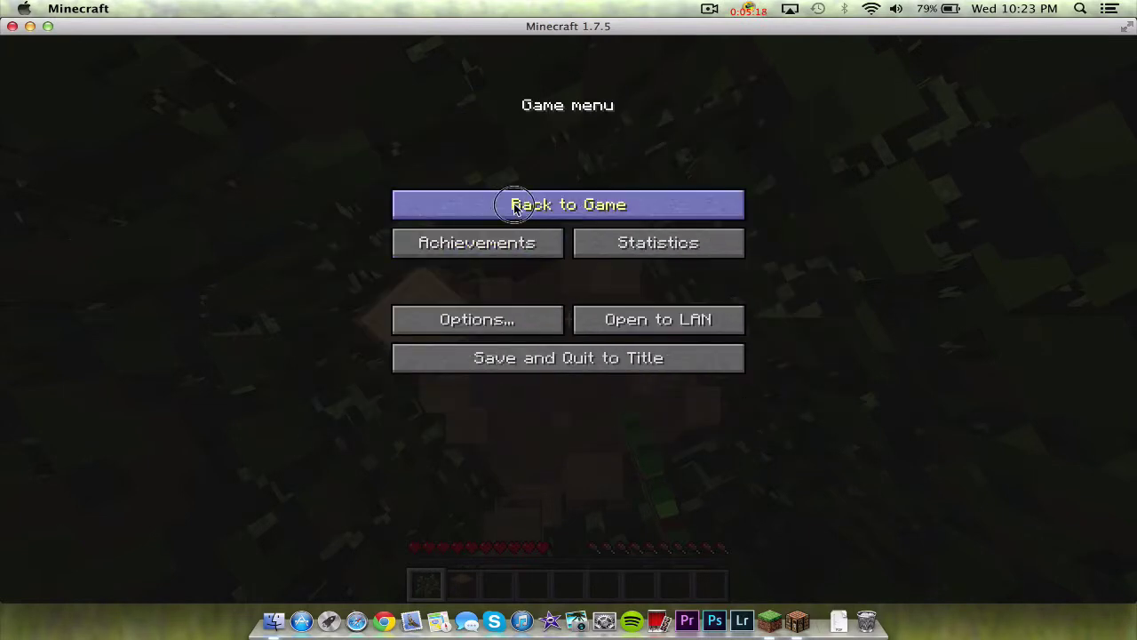
click(444, 204)
- Finish mining the oak logs and place four of them in a row on the grass near the water
drag(569, 319, 568, 318)
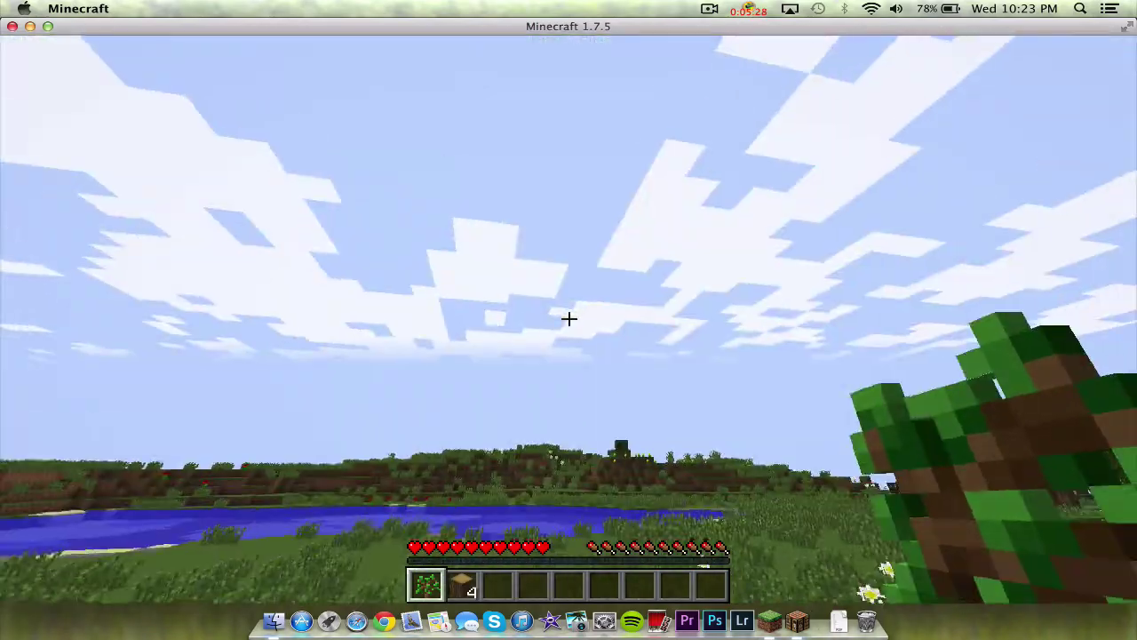
key(3)
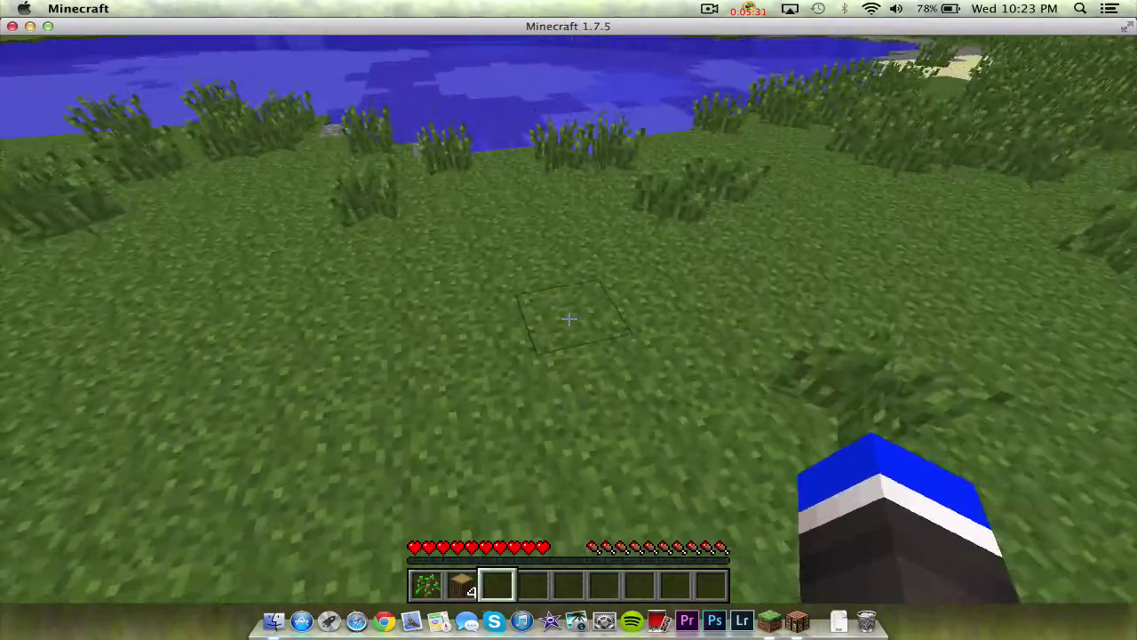
key(2)
right_click(568, 318)
right_click(569, 318)
right_click(569, 318)
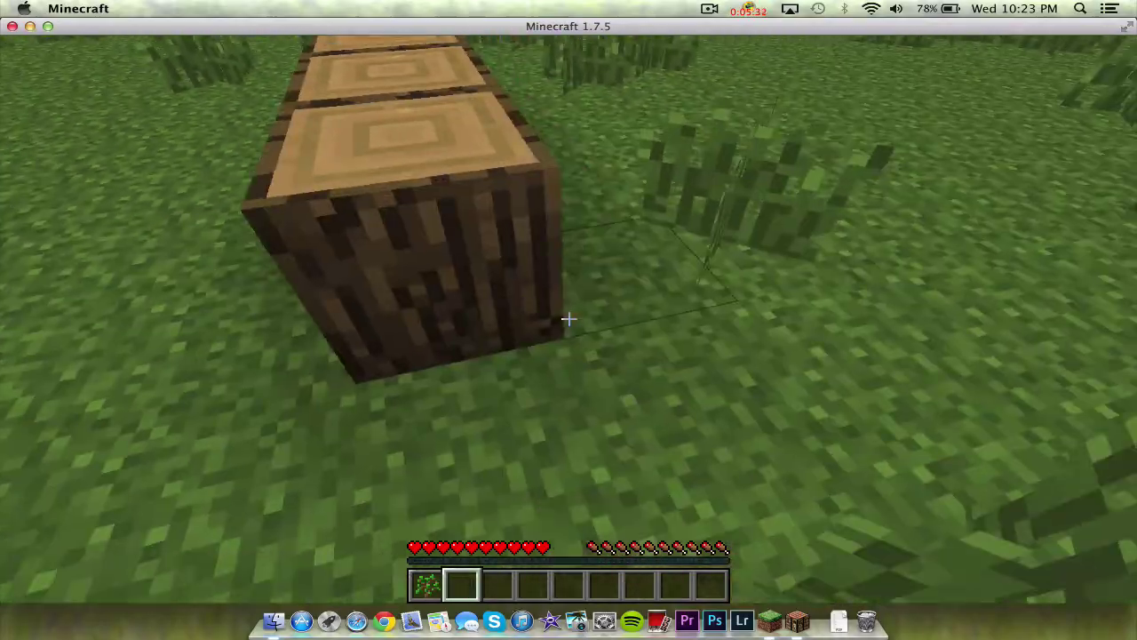
right_click(568, 318)
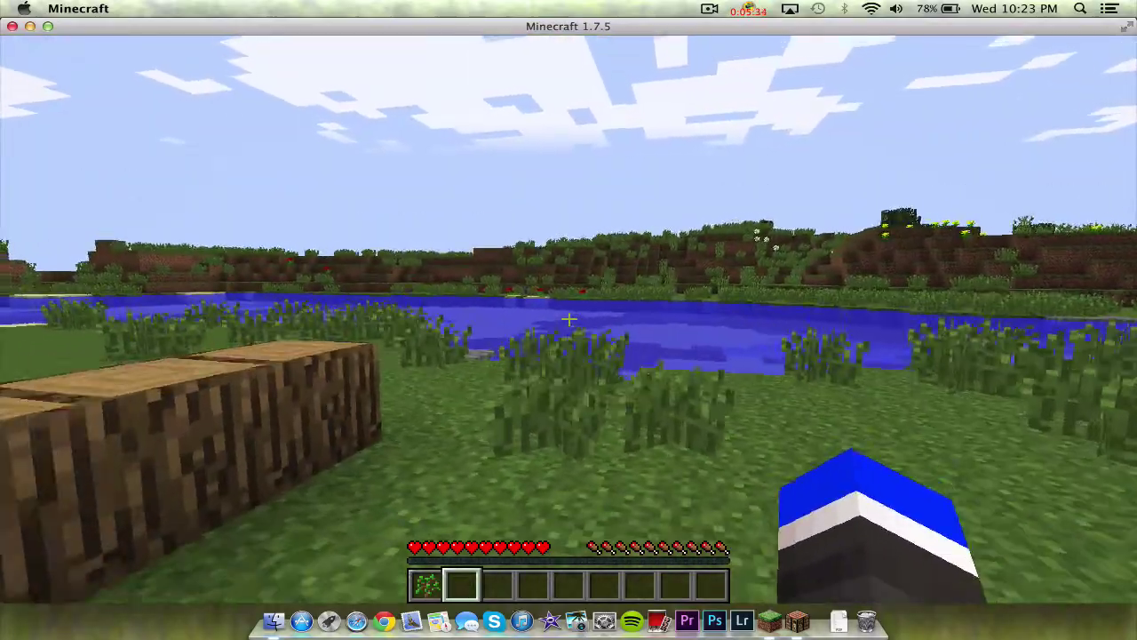
- Walk around the row of logs and plant the oak sapling in the grass beside it
key(a)
key(a)
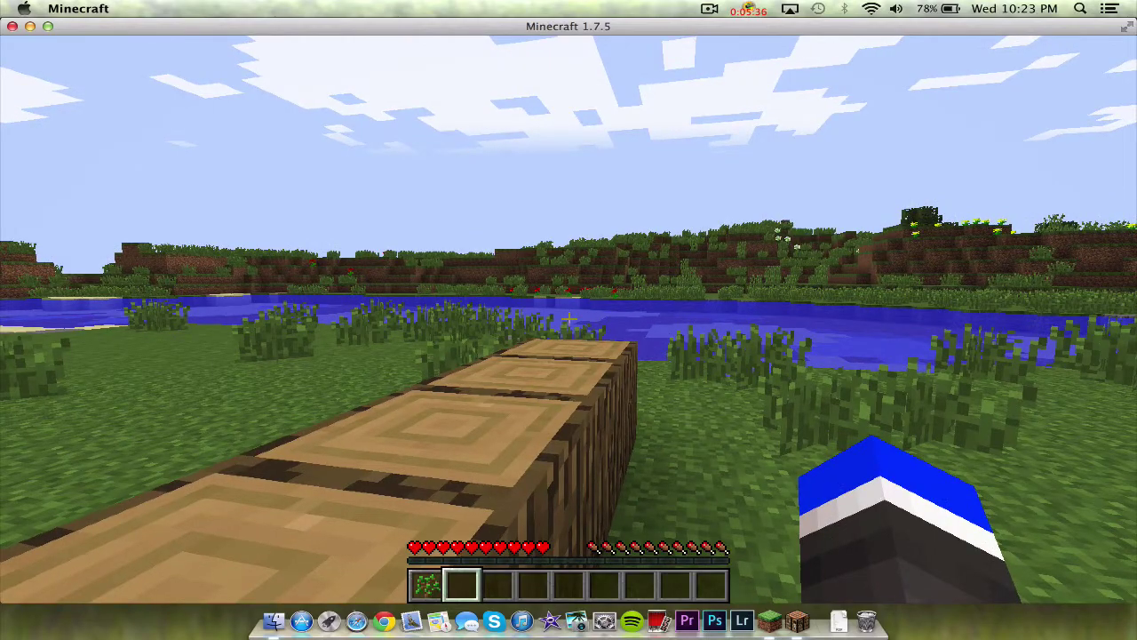
key(d)
key(1)
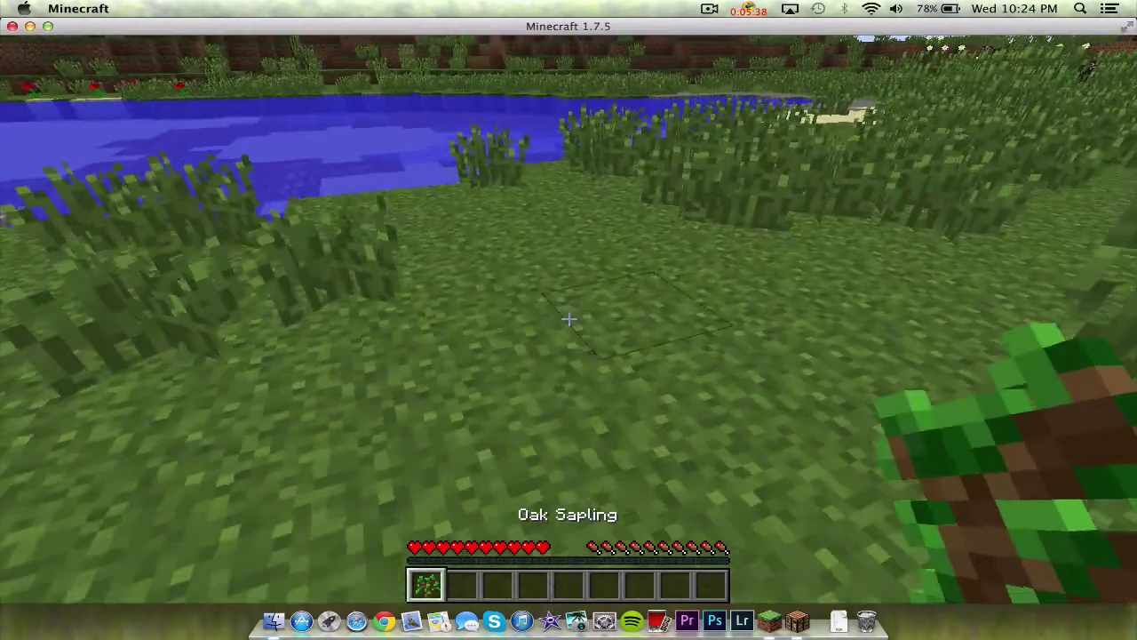
right_click(569, 319)
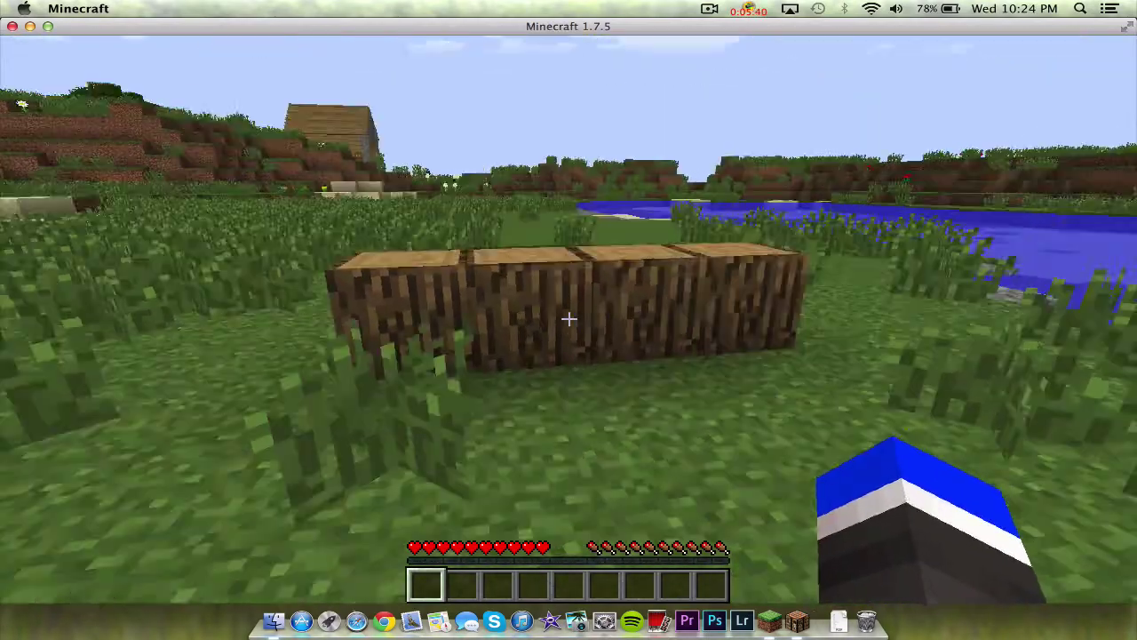
- Bring up the new gameplay recording in ScreenFlow and play back its first four seconds
key(super+Tab)
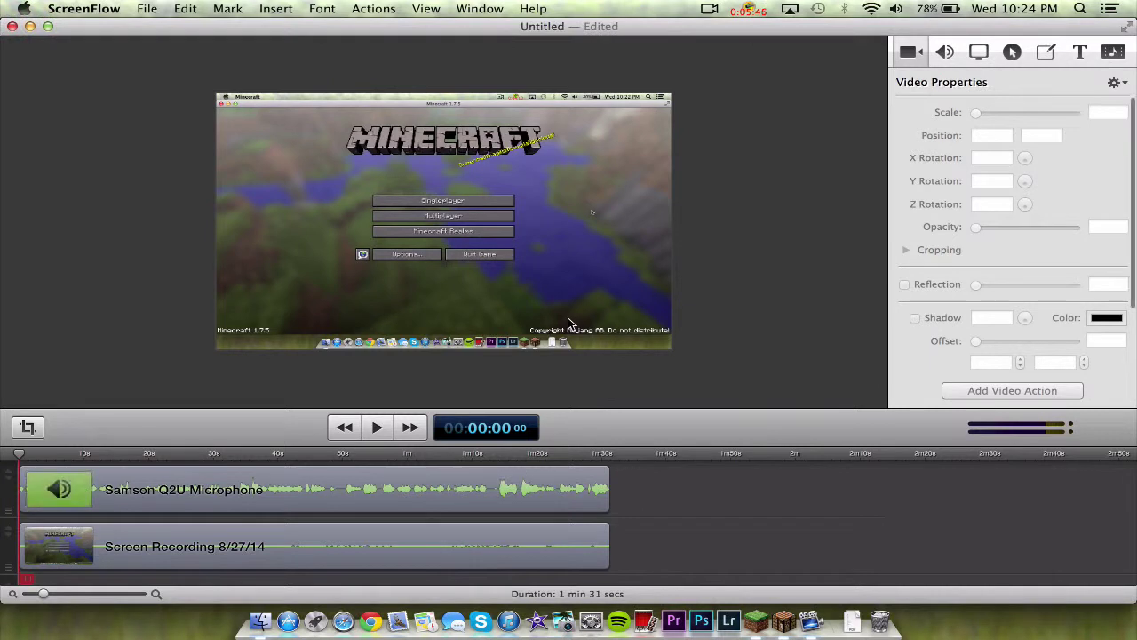
key(space)
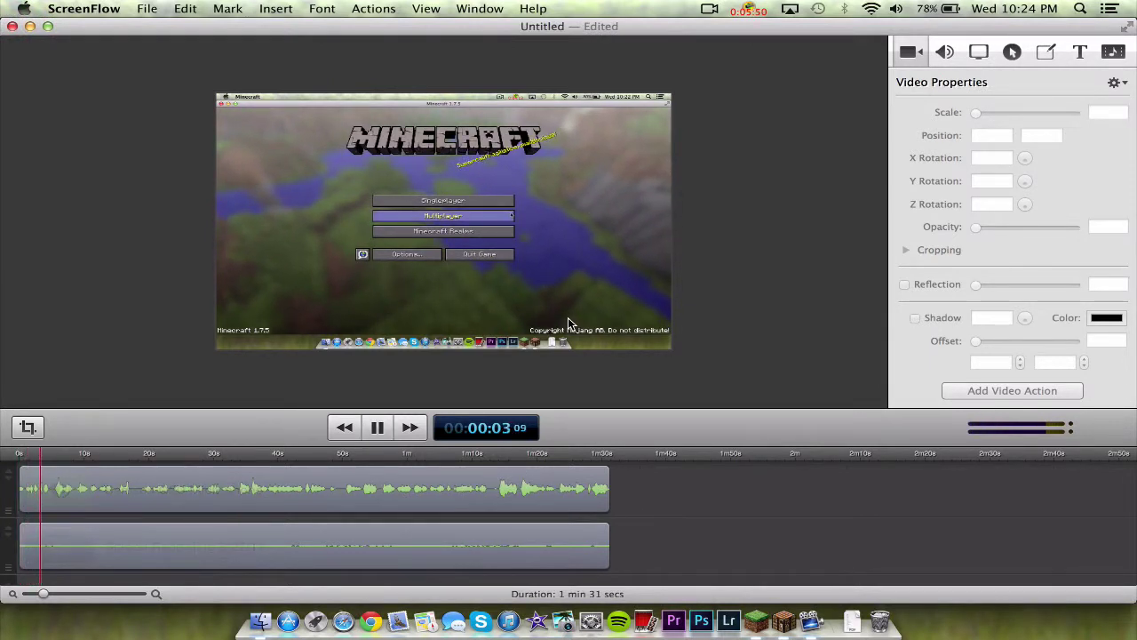
key(space)
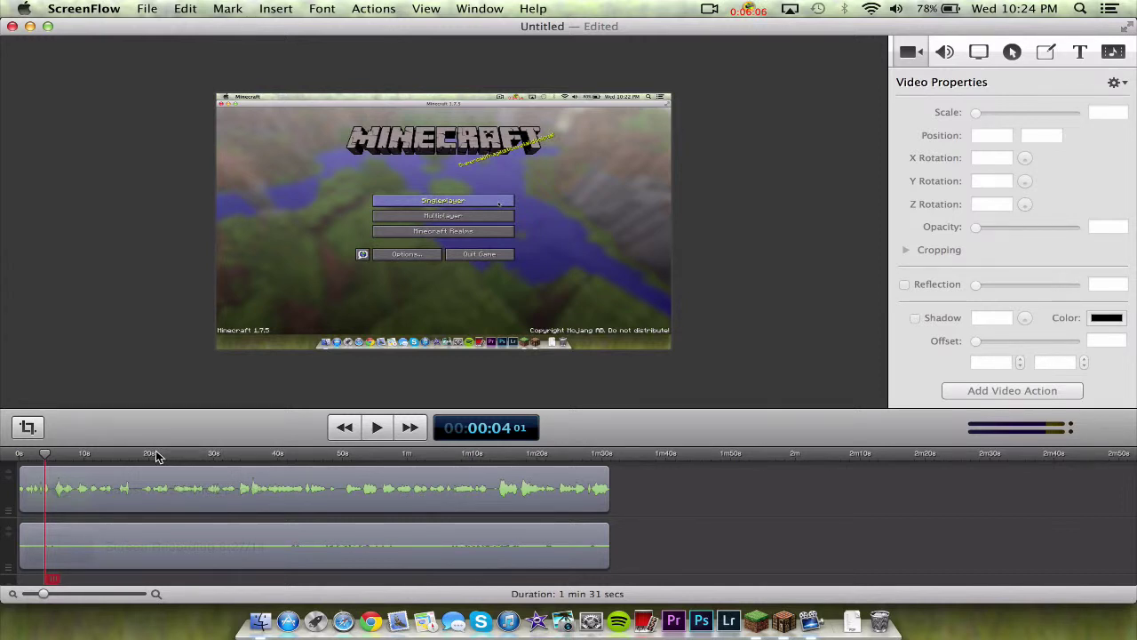
- Set the project's canvas size to 1280 x 720 and apply it
click(27, 428)
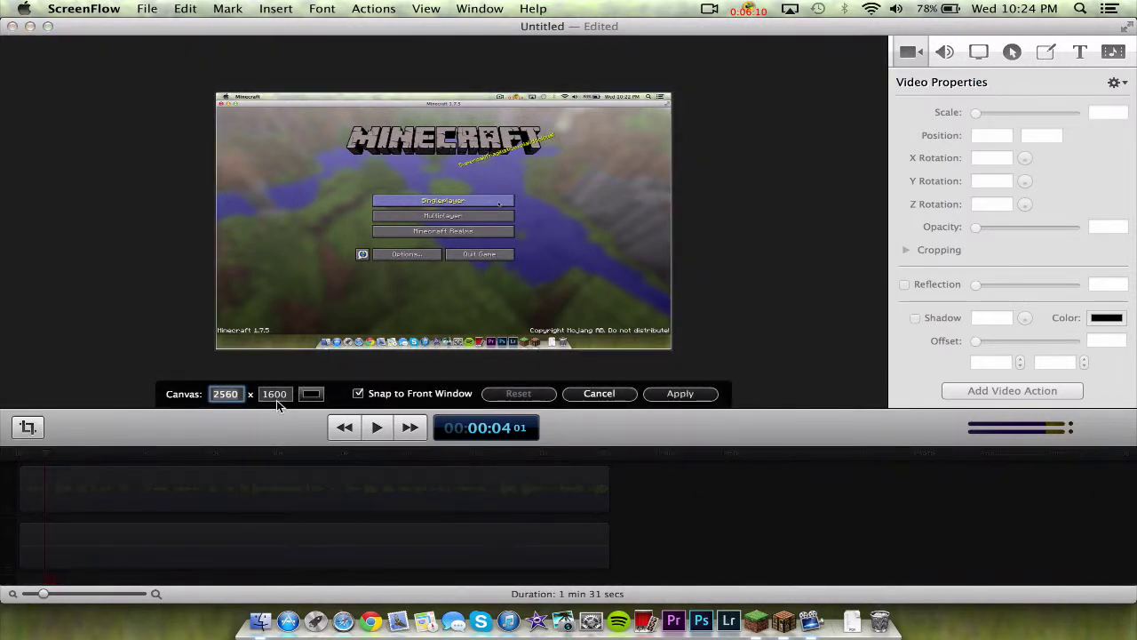
key(BackSpace)
text(1280)
key(Tab)
key(BackSpace)
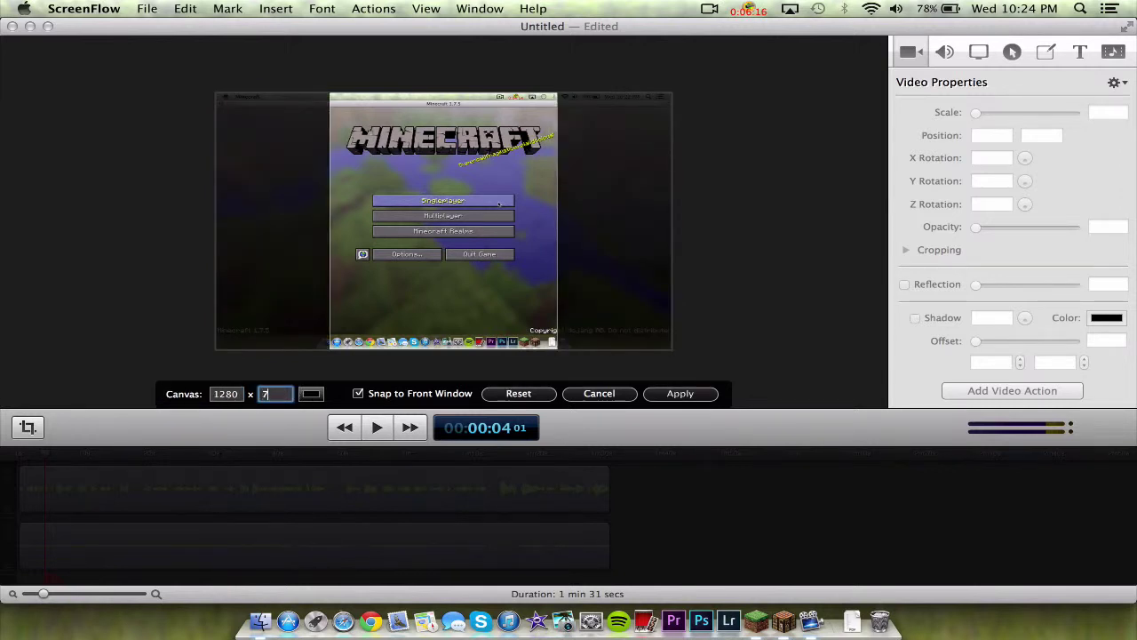
text(720)
key(Return)
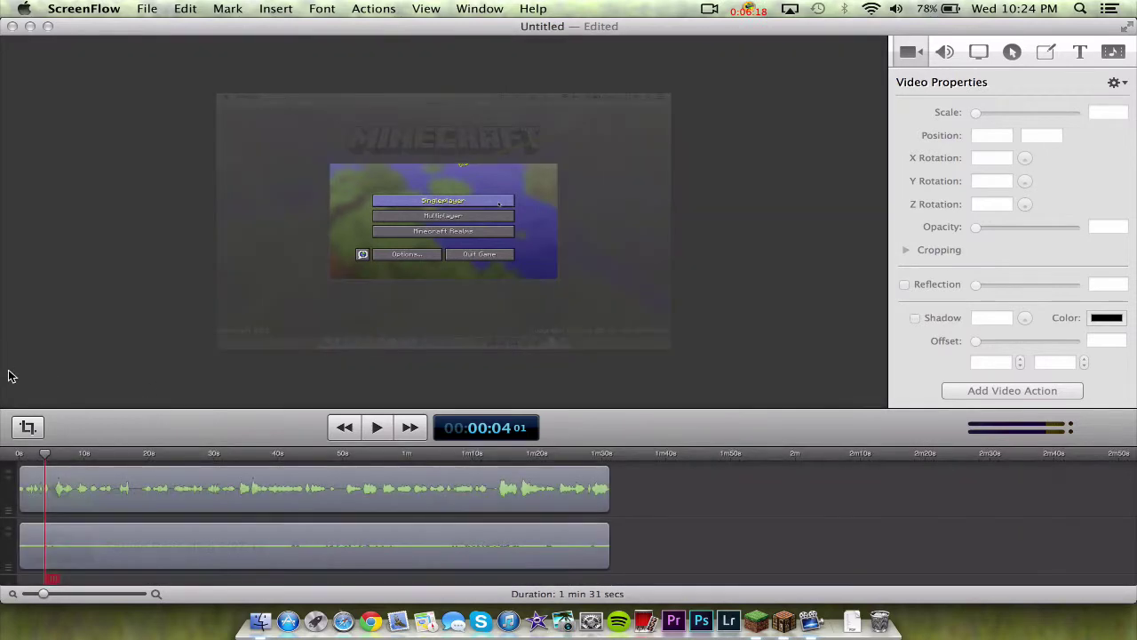
- Enlarge the canvas to 1820 x 1080 and select the screen recording clip
click(28, 427)
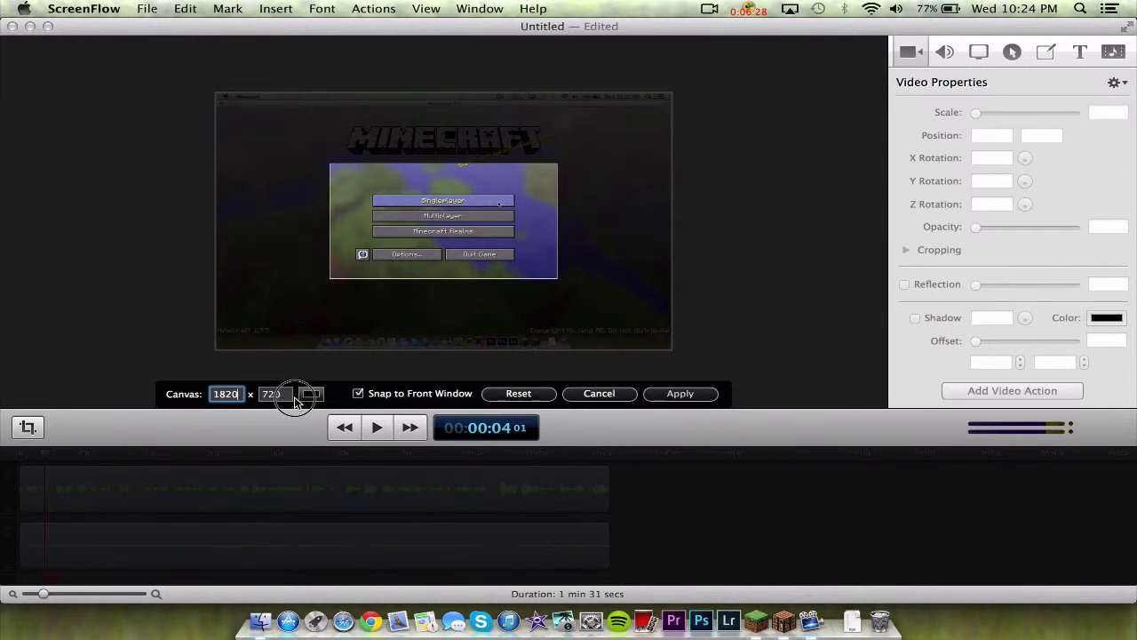
key(Tab)
key(BackSpace)
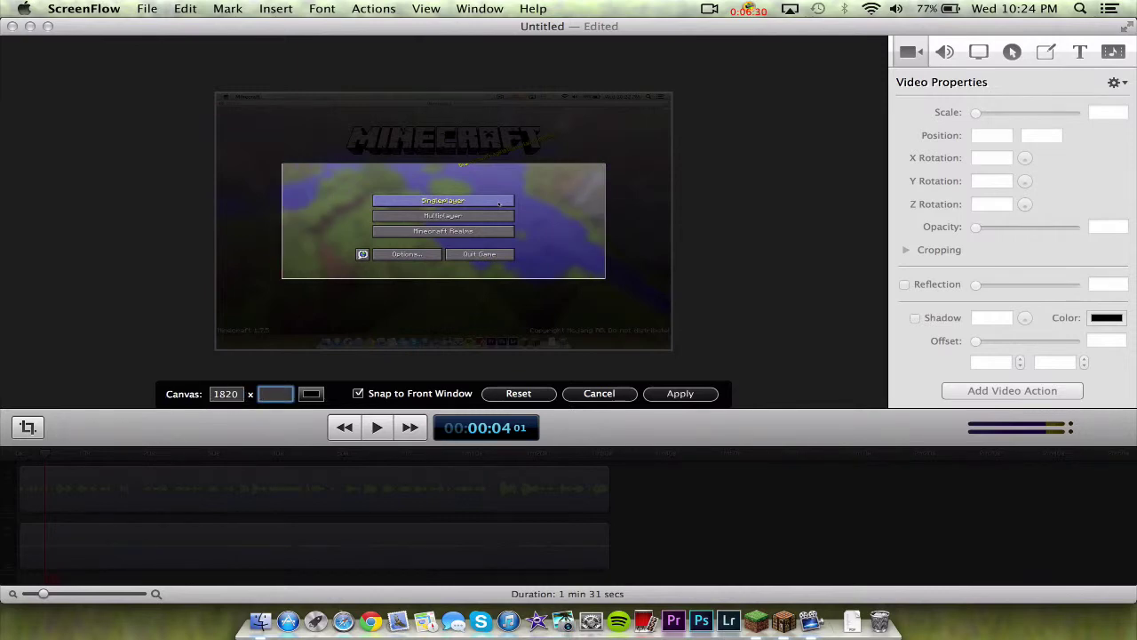
text(1080)
key(Return)
click(261, 279)
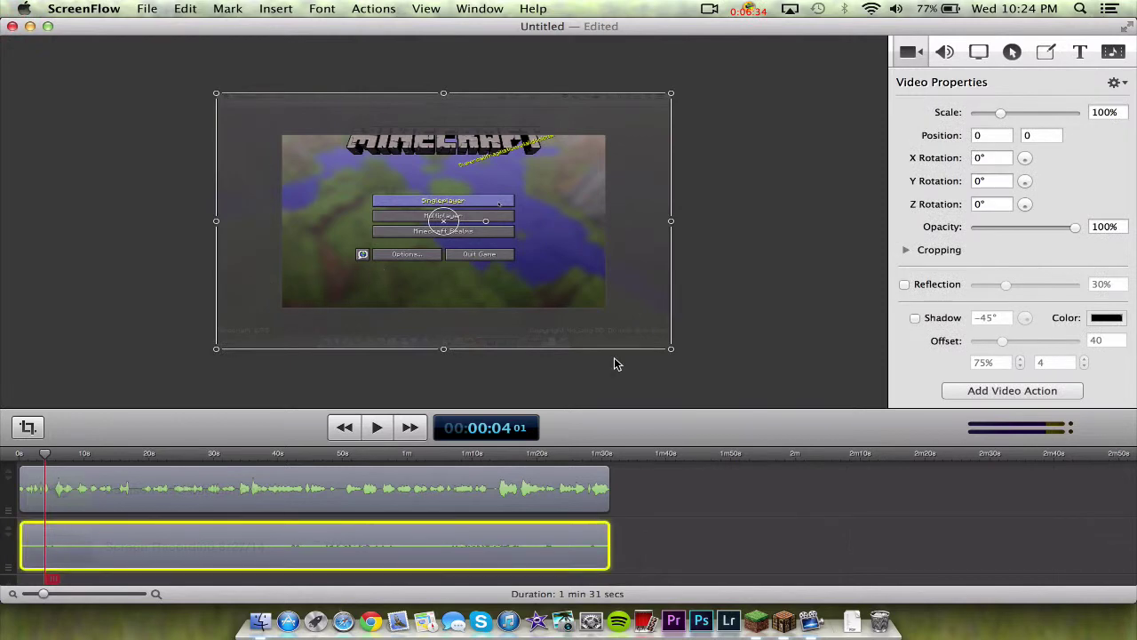
- Correct the canvas width to 1920 for a 1920 x 1080 project and apply it
click(27, 427)
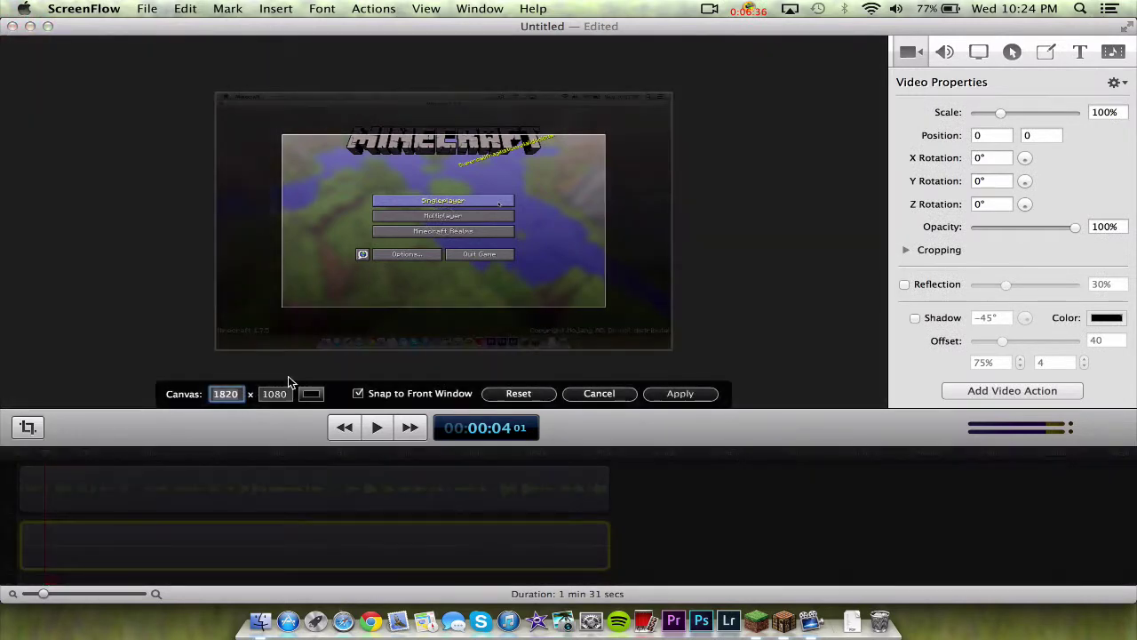
click(224, 394)
click(677, 393)
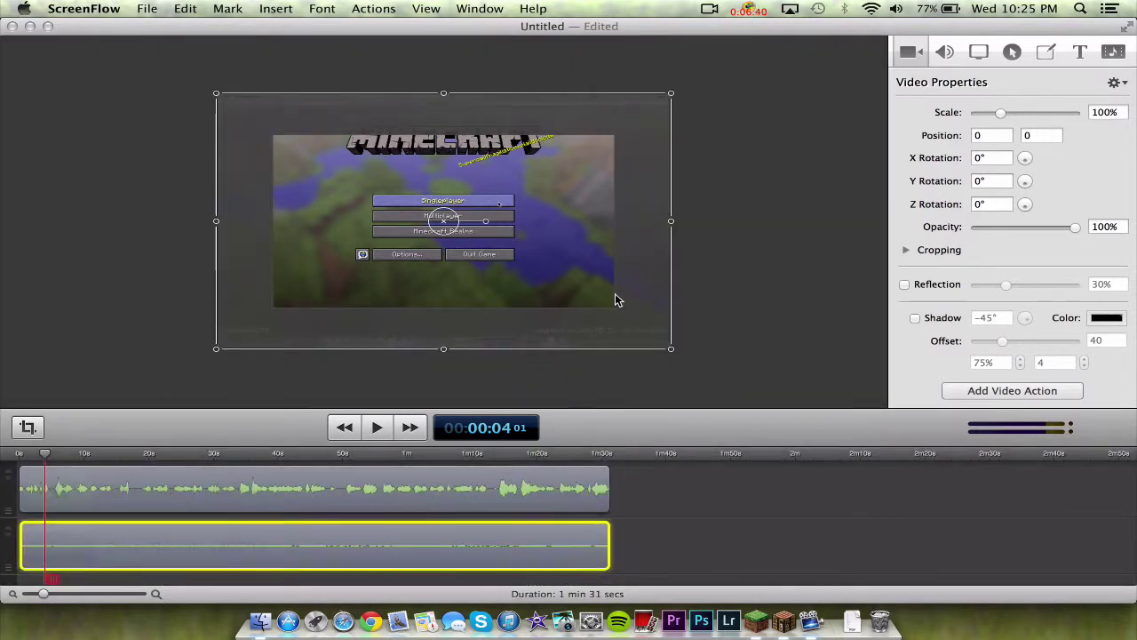
- Change the canvas back to 720p size, 1280 x 720, and apply it
click(27, 428)
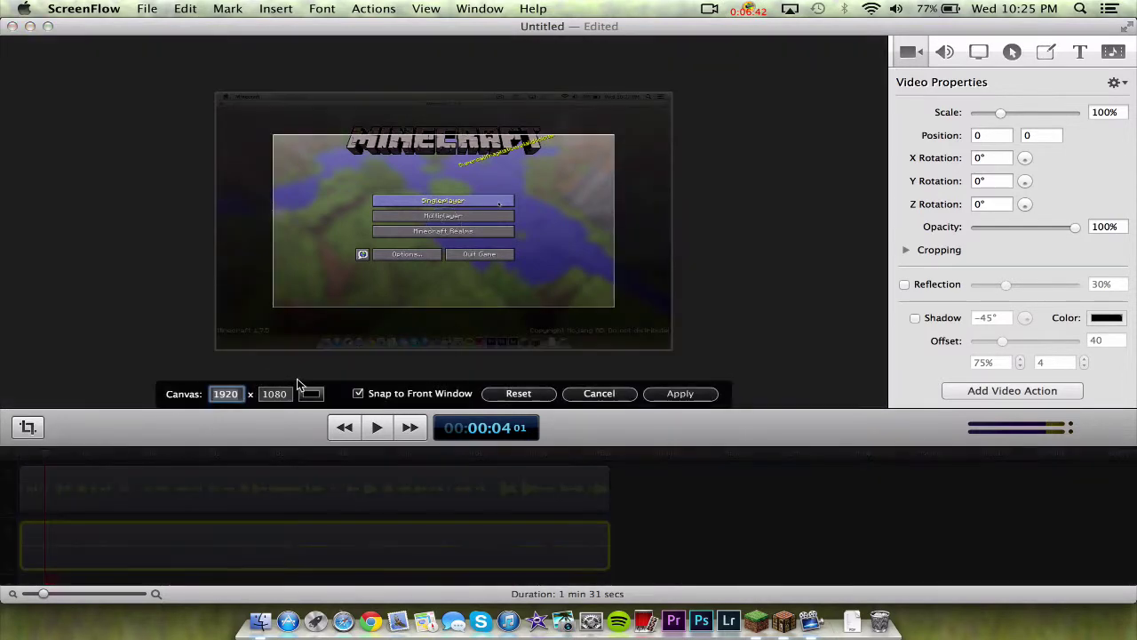
key(BackSpace)
key(Tab)
key(BackSpace)
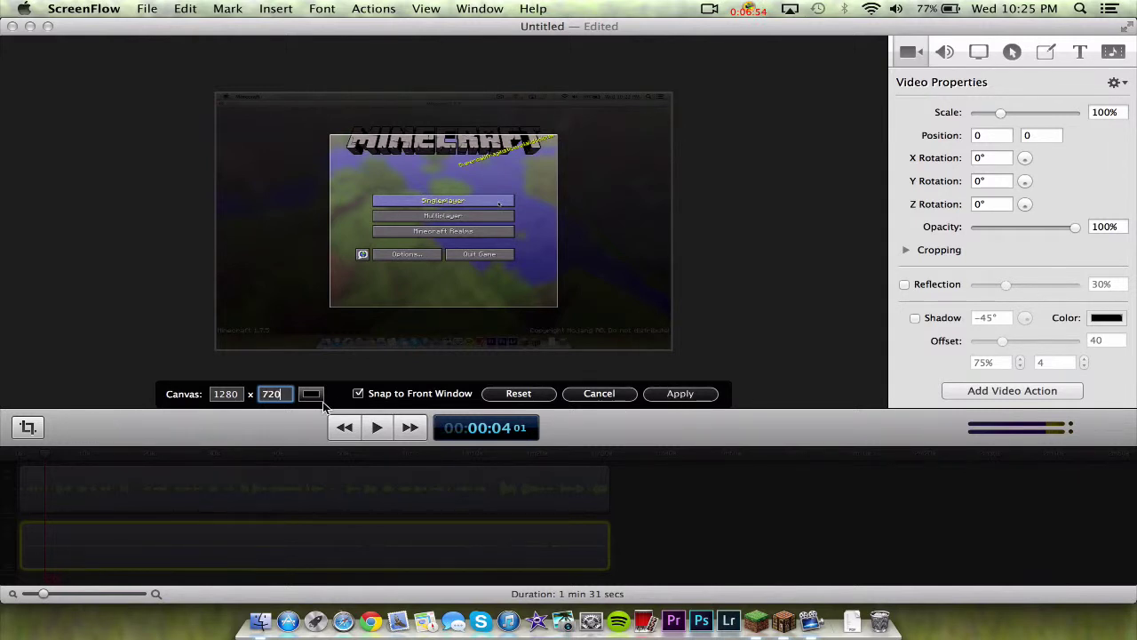
click(707, 396)
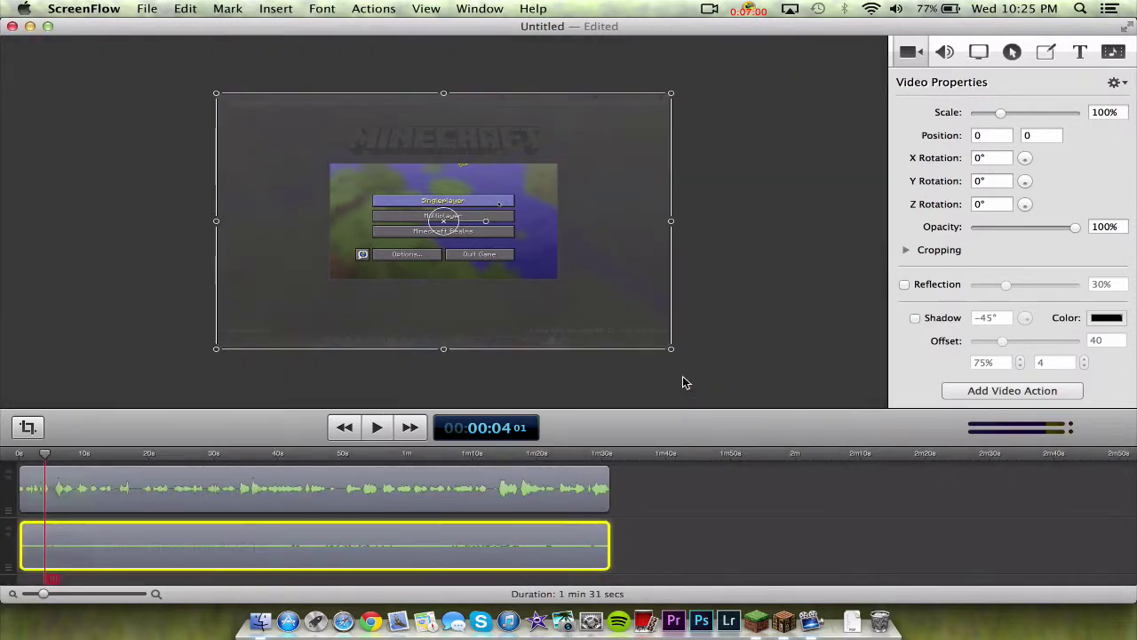
- Scale the screen recording clip down to 50% from its corners so its width matches the 720p canvas
drag(671, 349, 610, 327)
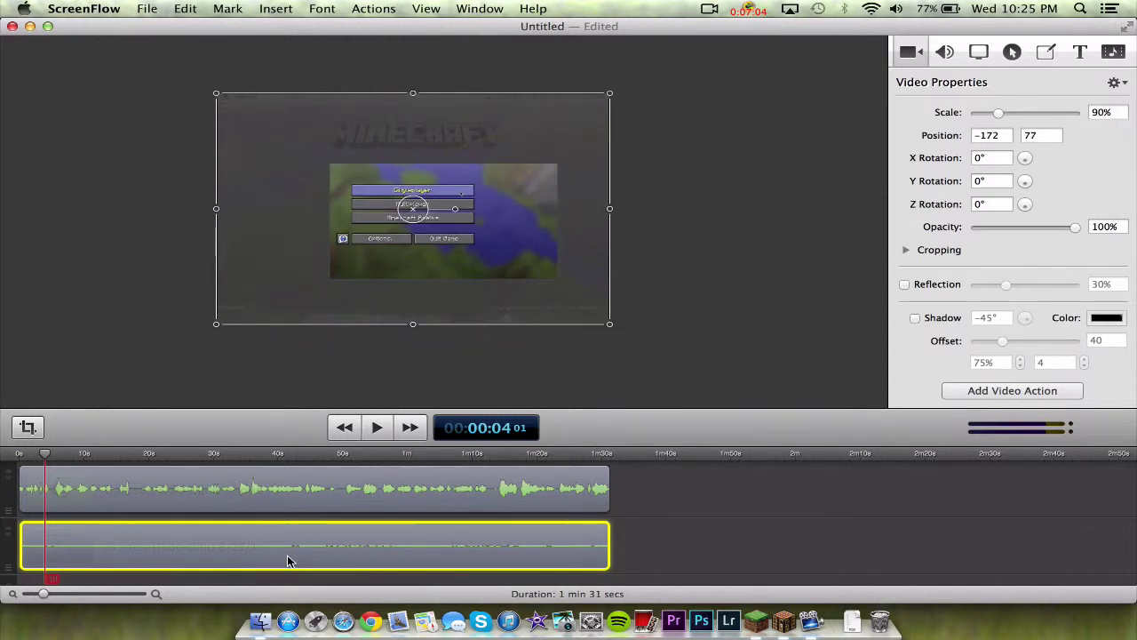
click(705, 557)
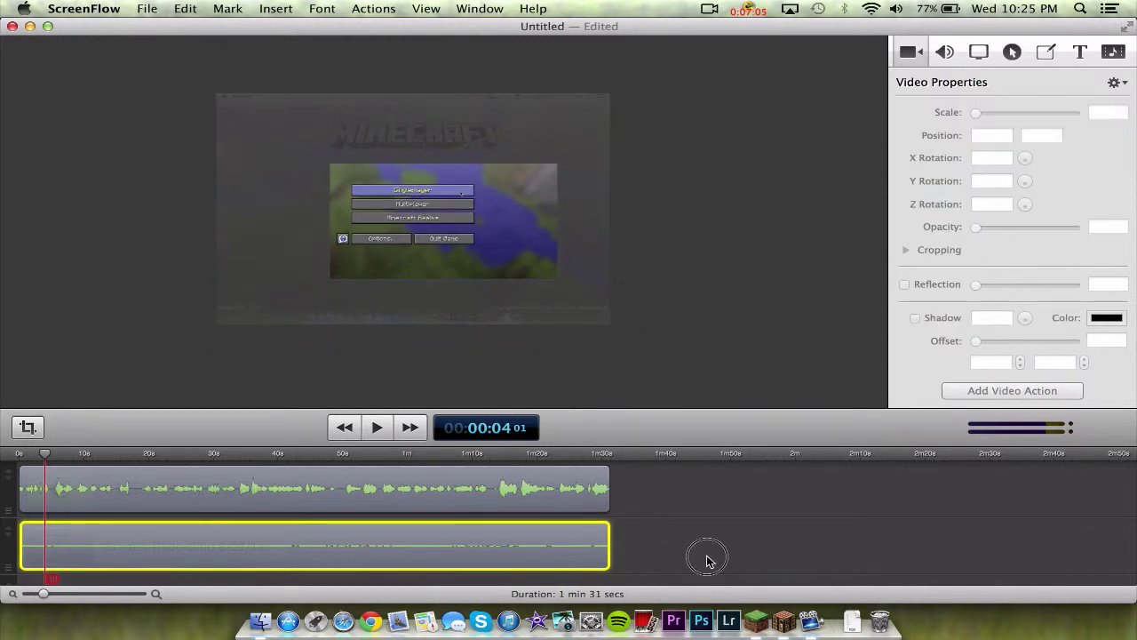
click(502, 559)
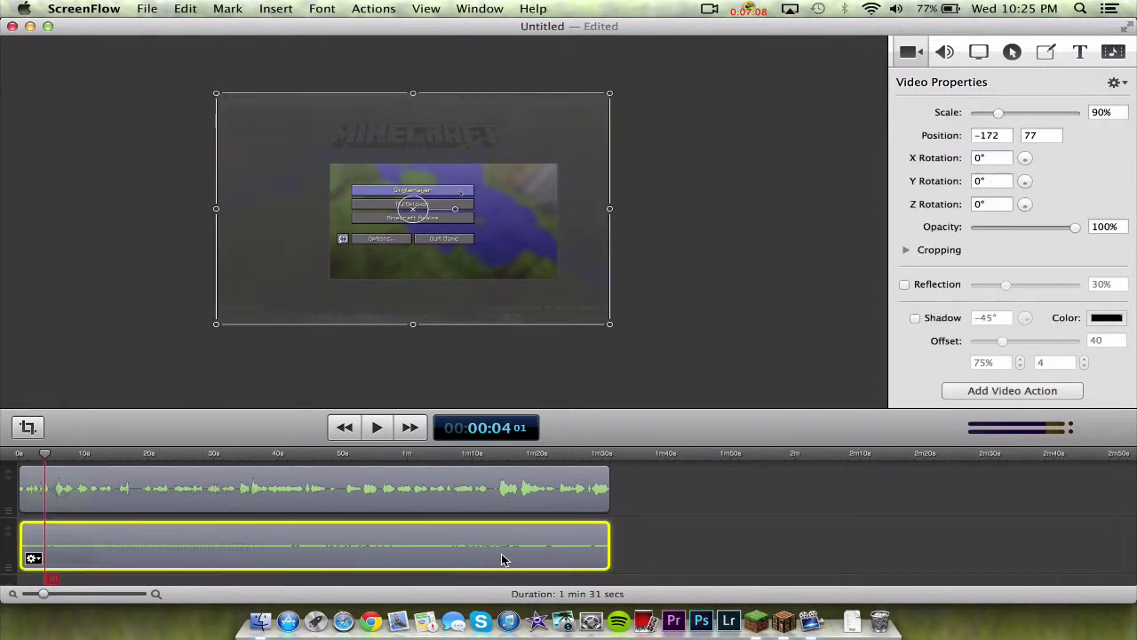
drag(216, 93, 331, 161)
scroll(369, 253, up, 5)
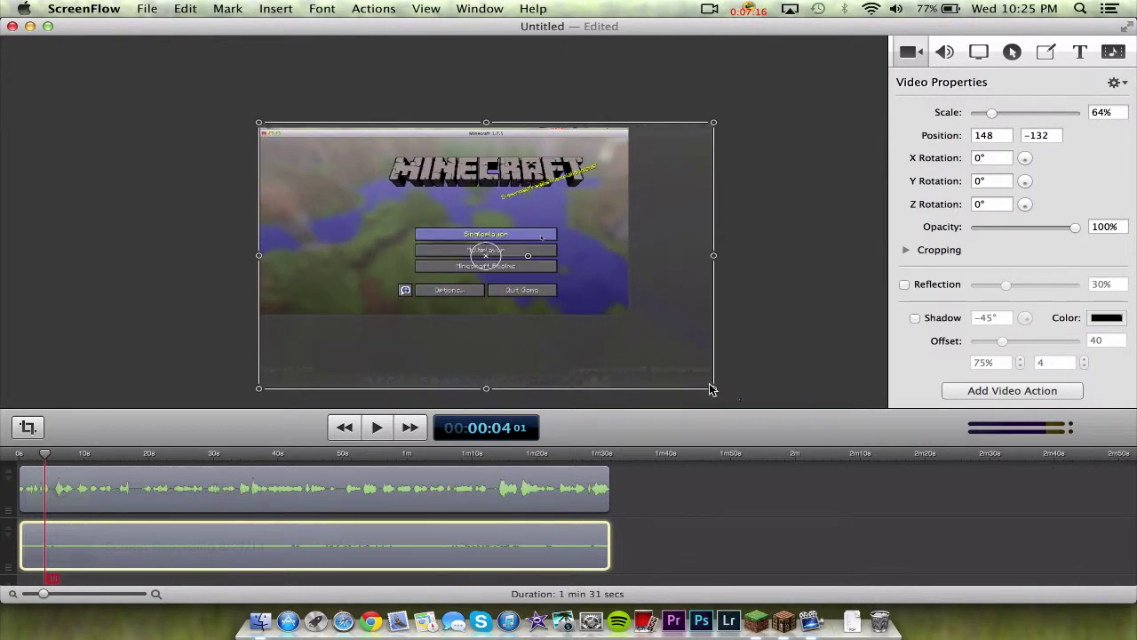
click(715, 391)
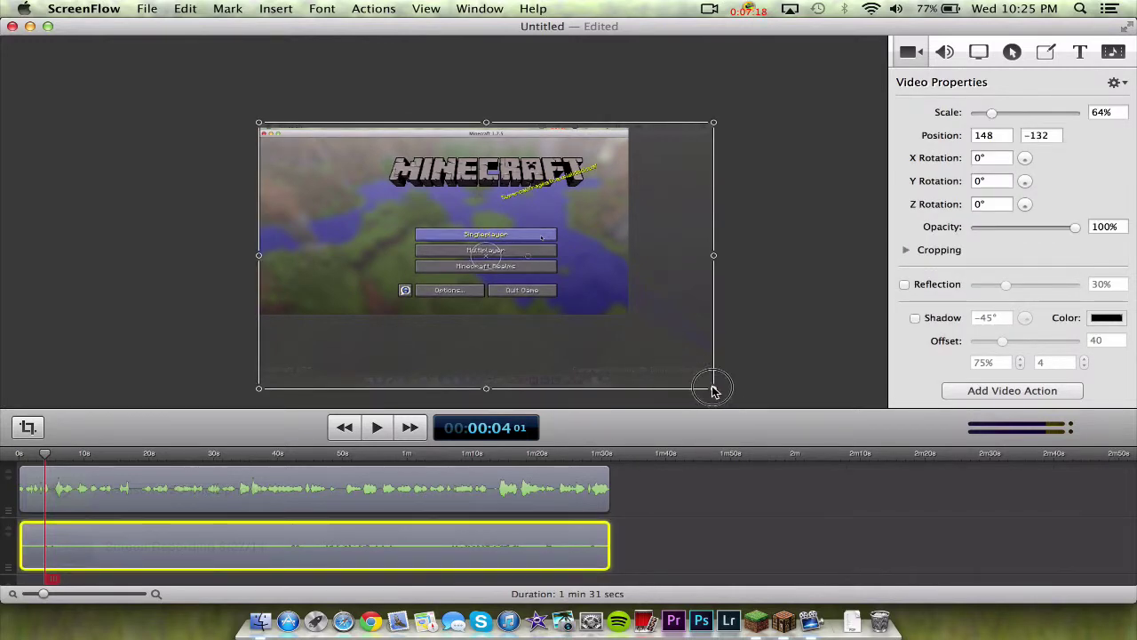
drag(715, 391, 628, 323)
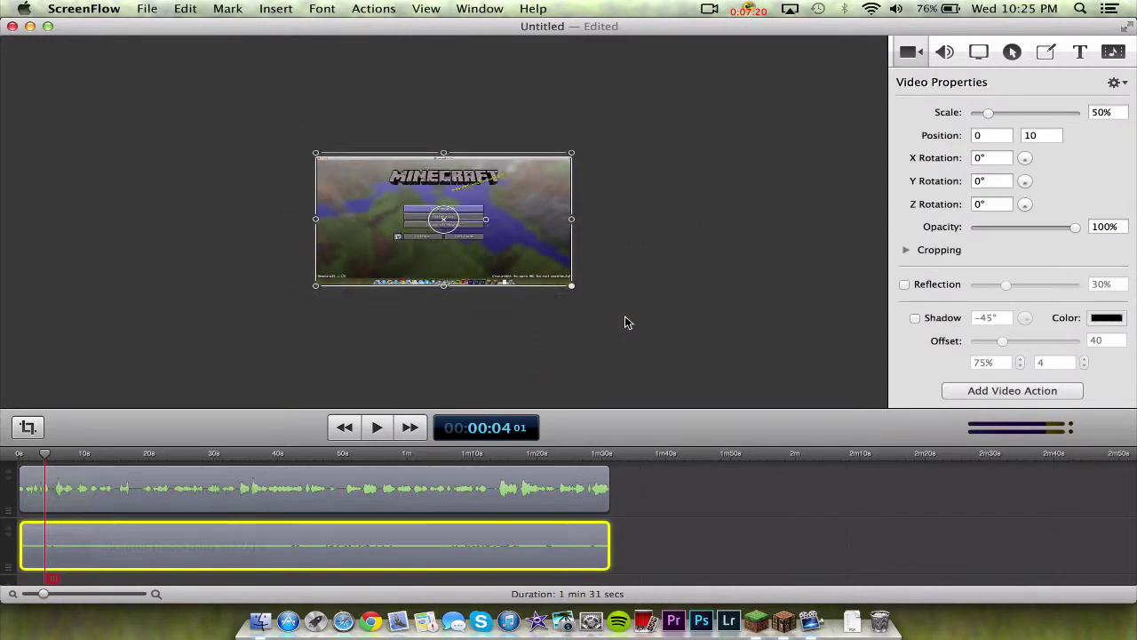
- Stretch the clip vertically past the canvas's upper and lower edges so the Mac menu bar and dock fall outside the frame
key(super+equal)
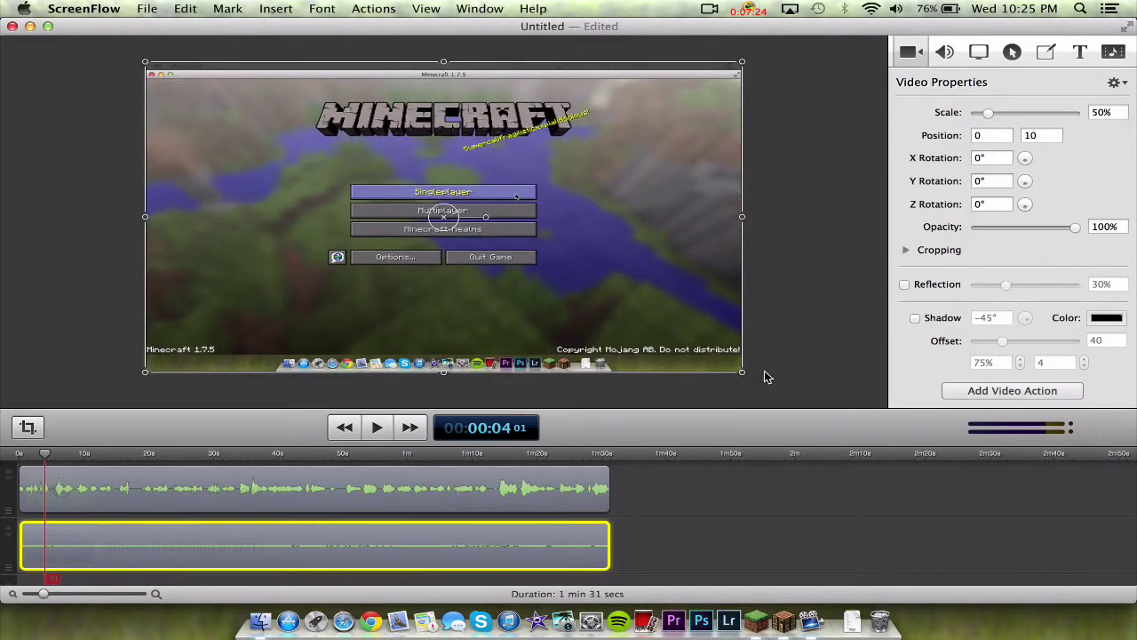
mouse_move(742, 370)
mouse_down()
mouse_move(745, 353)
mouse_move(744, 392)
mouse_up()
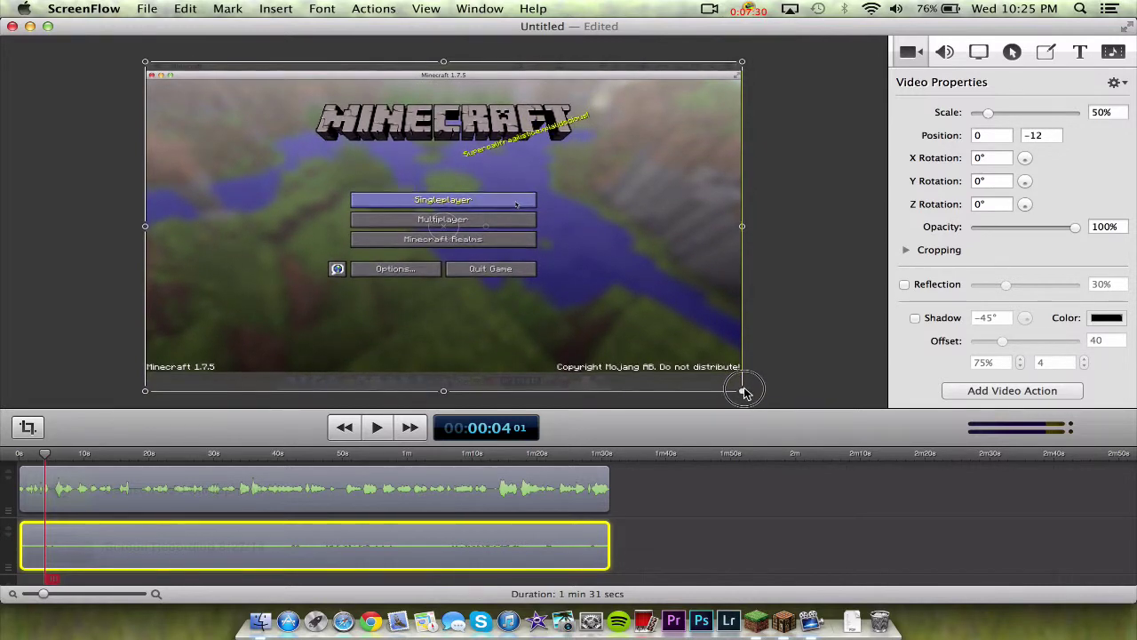
drag(744, 67, 745, 52)
click(825, 272)
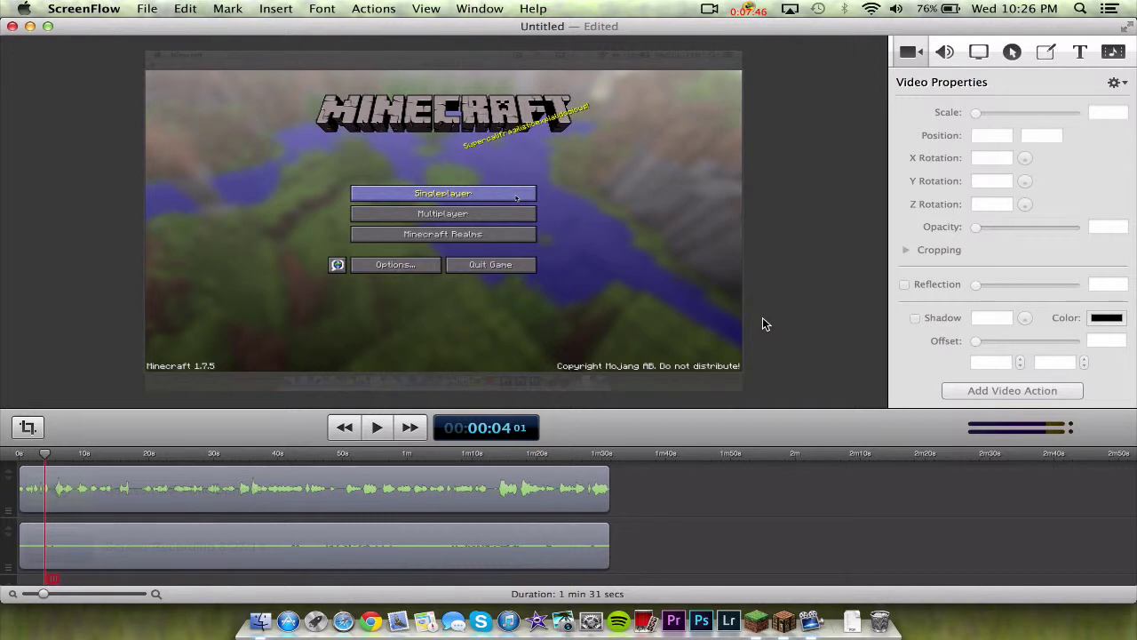
- Open the project's export settings and keep the 720p preset
click(146, 9)
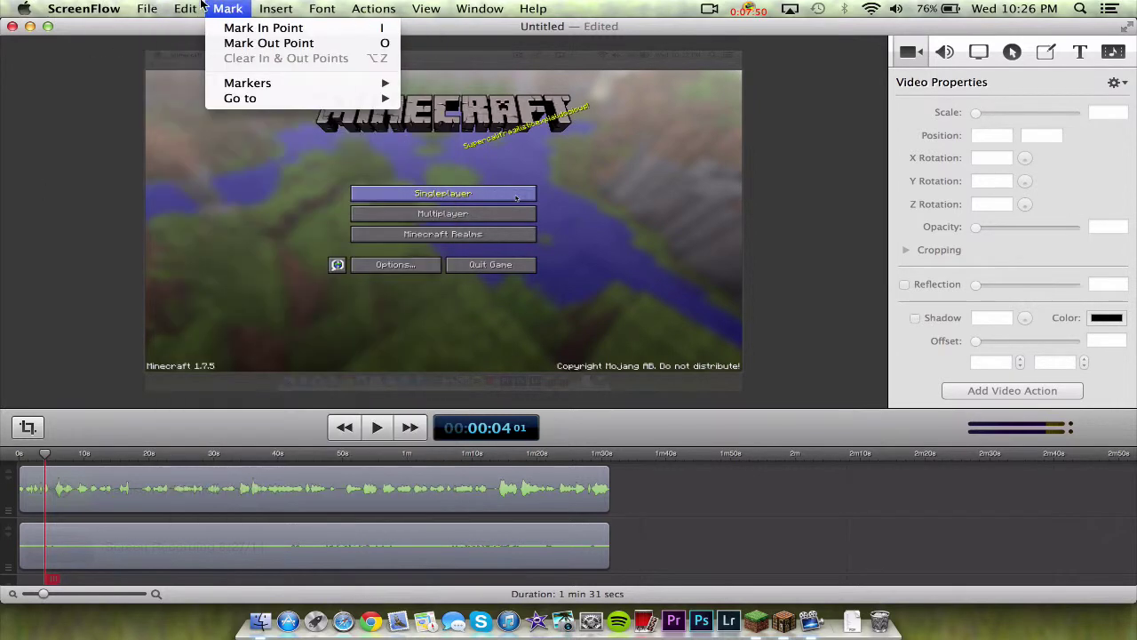
mouse_move(224, 264)
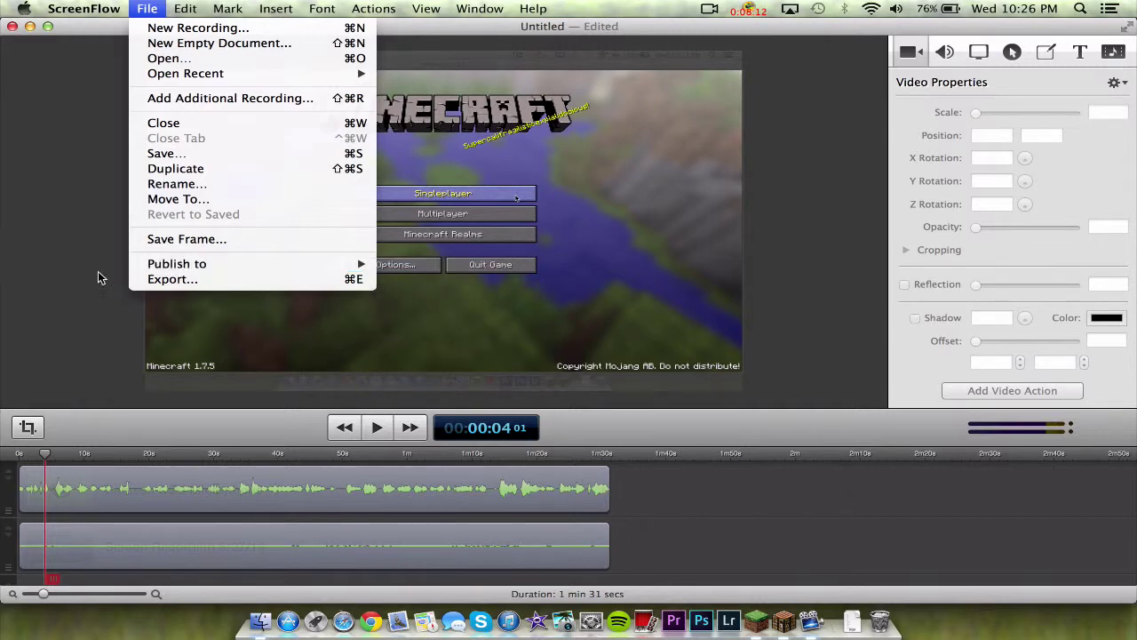
click(155, 279)
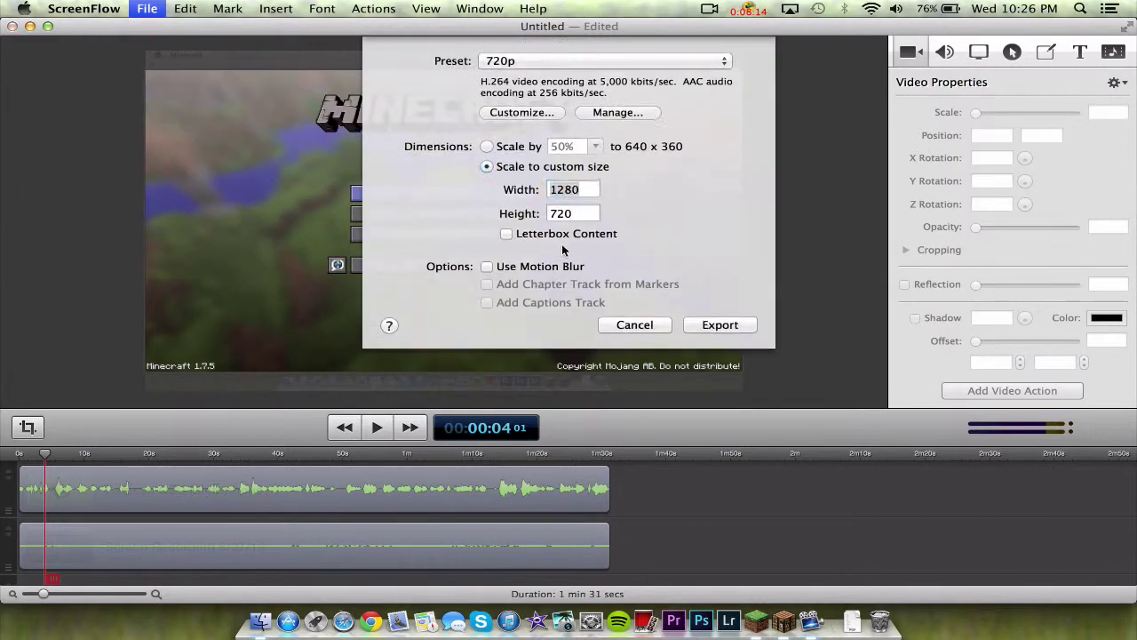
click(658, 66)
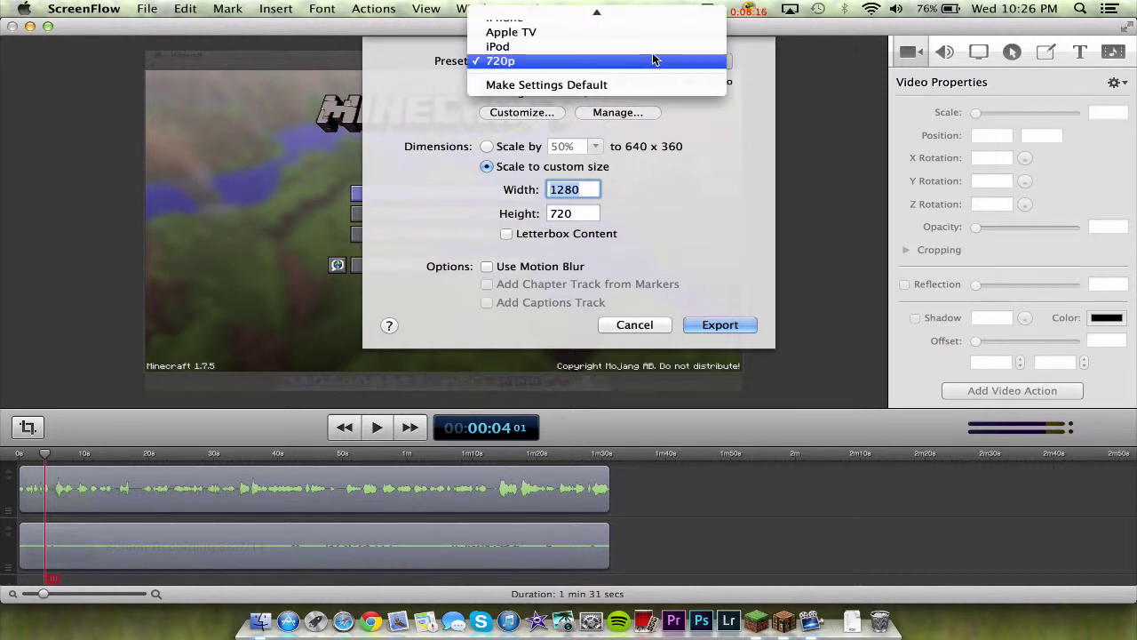
click(649, 58)
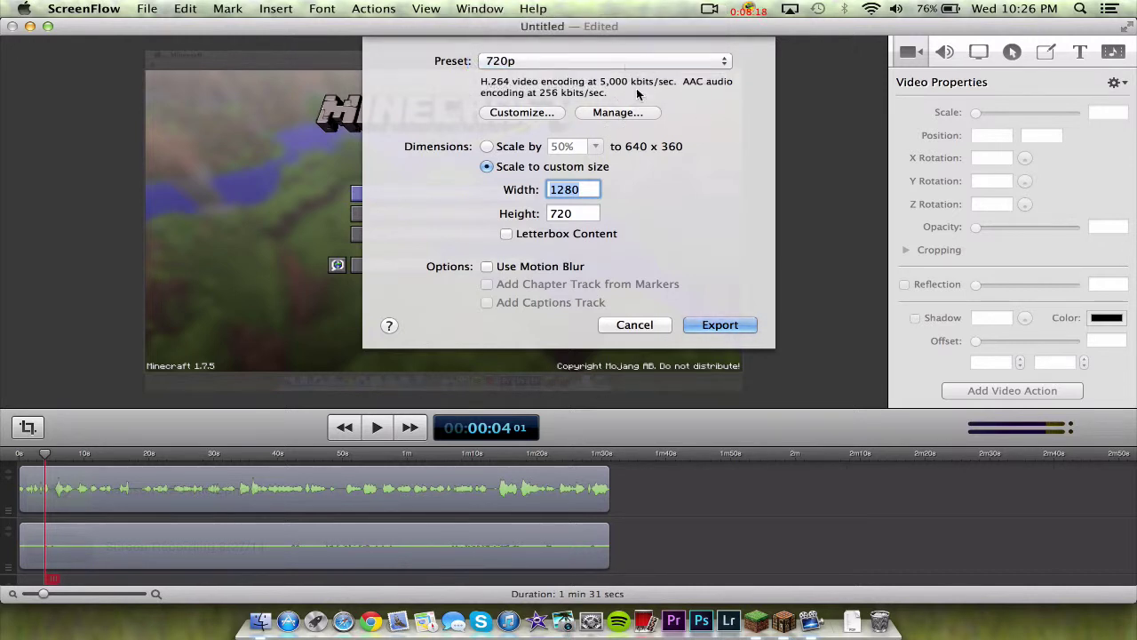
- Open the export preset manager and copy the Web – High system preset as a custom preset
click(618, 113)
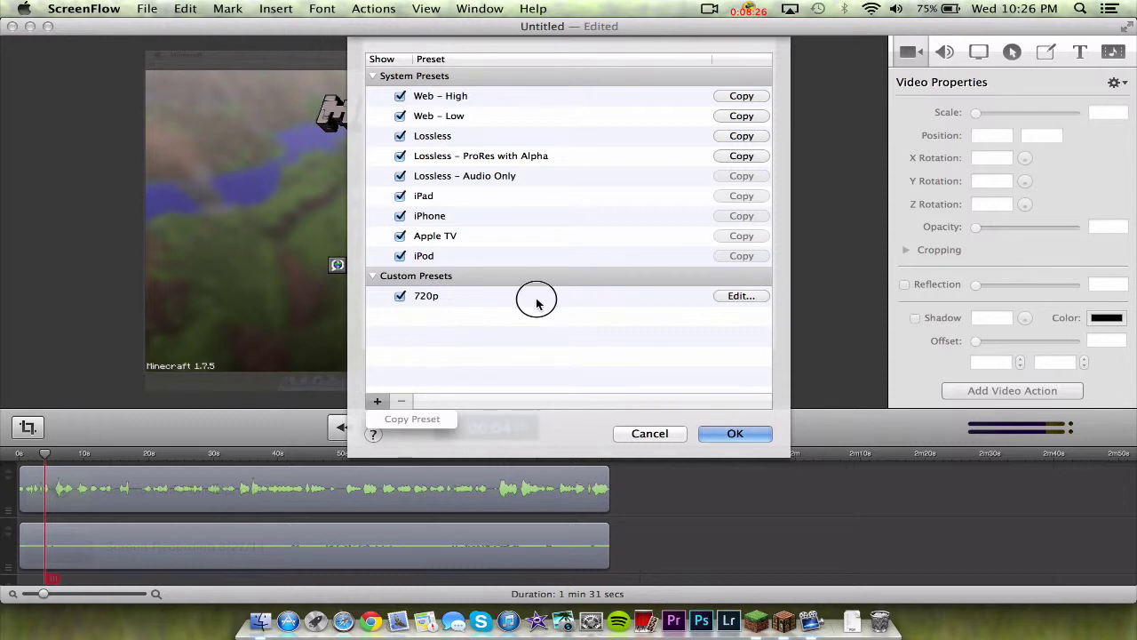
click(615, 302)
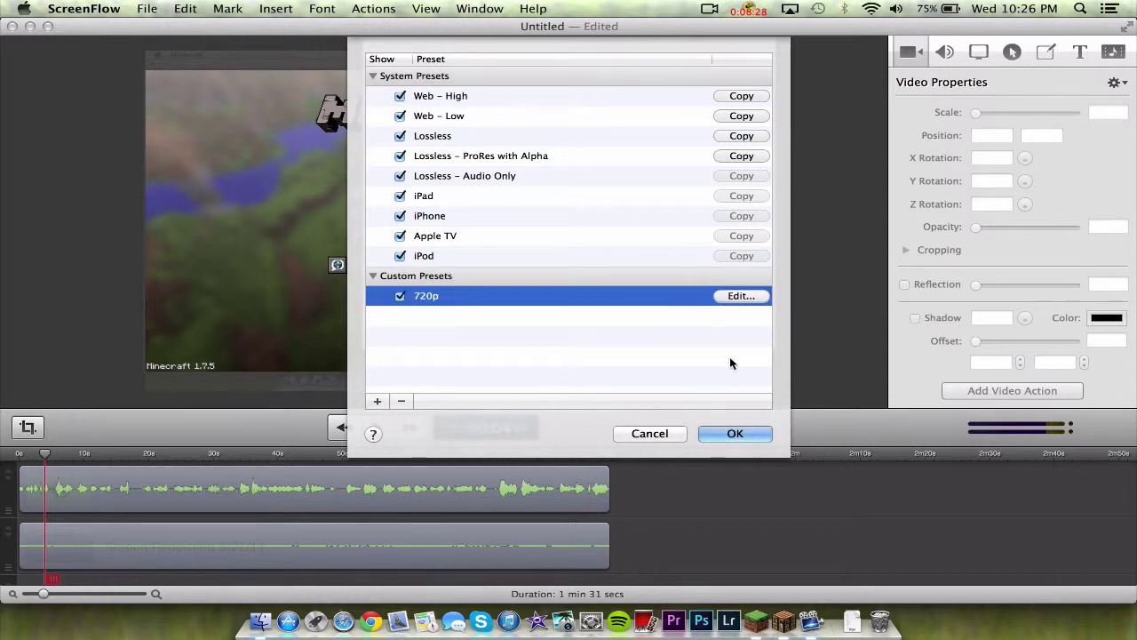
click(469, 102)
click(743, 97)
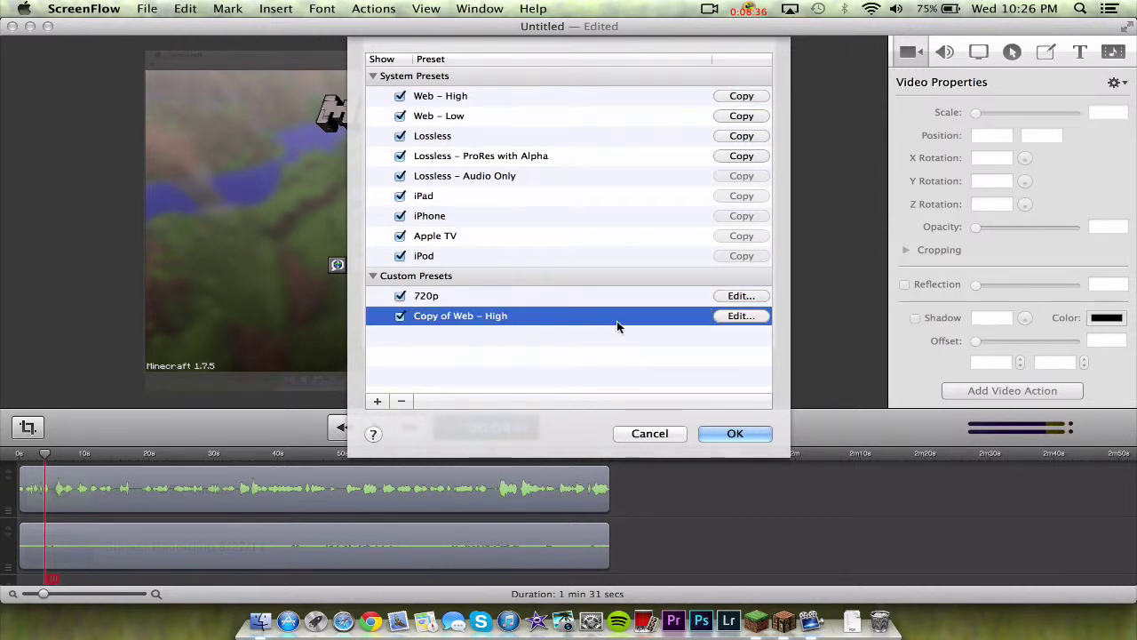
- Try to rename the copied Web – High preset as 720ppp and check the list of available presets
click(527, 319)
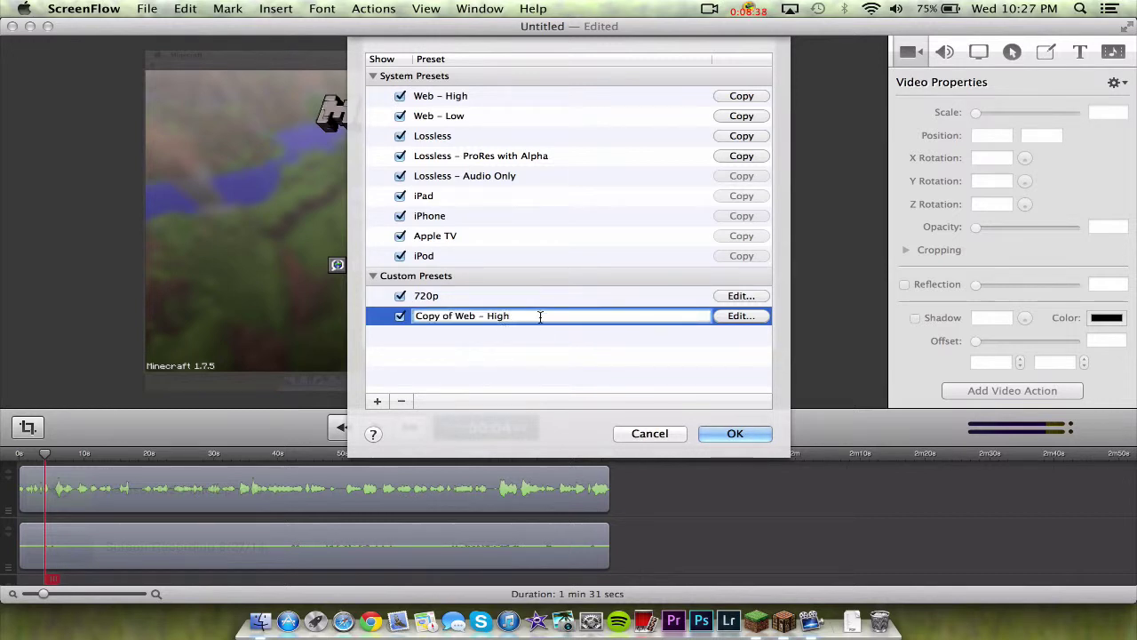
key(super+a)
key(BackSpace)
text(720ppp)
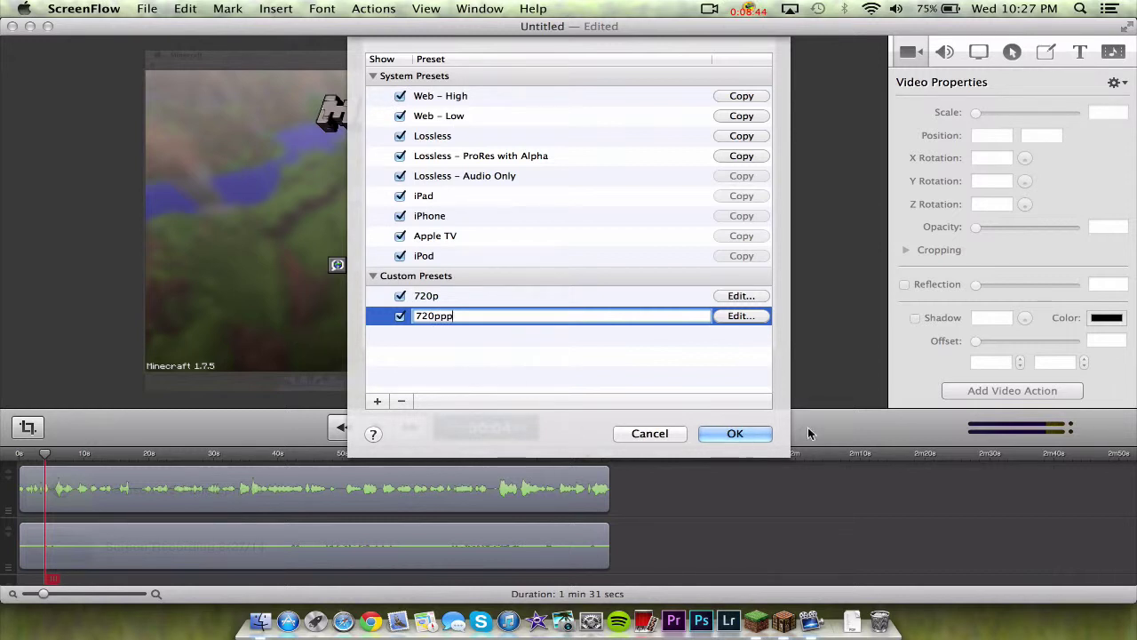
click(738, 433)
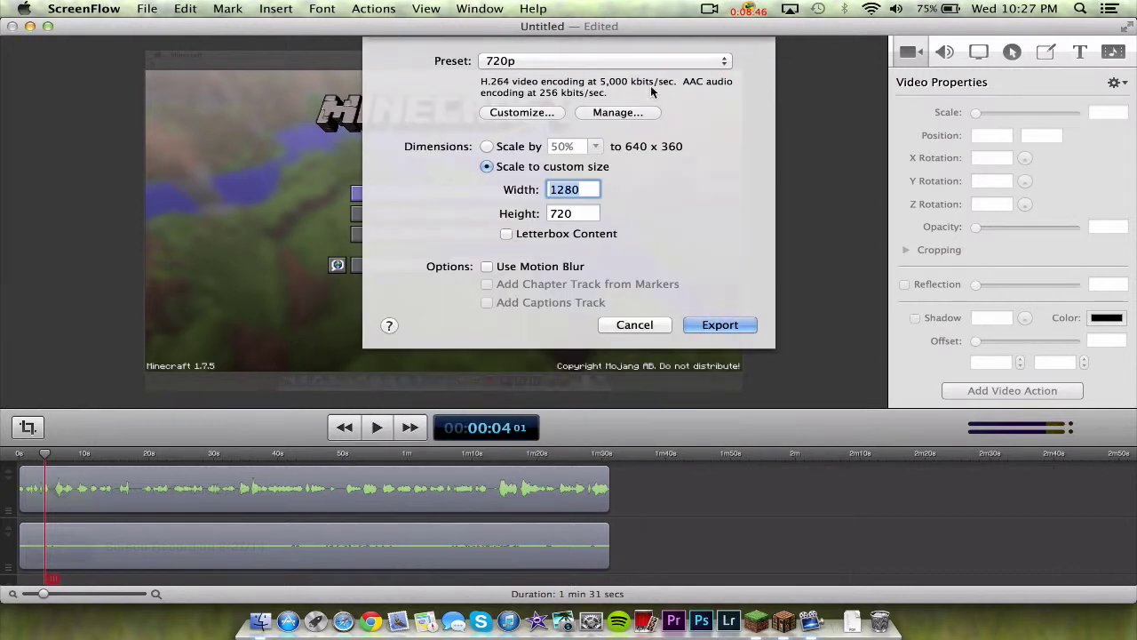
click(623, 60)
click(622, 76)
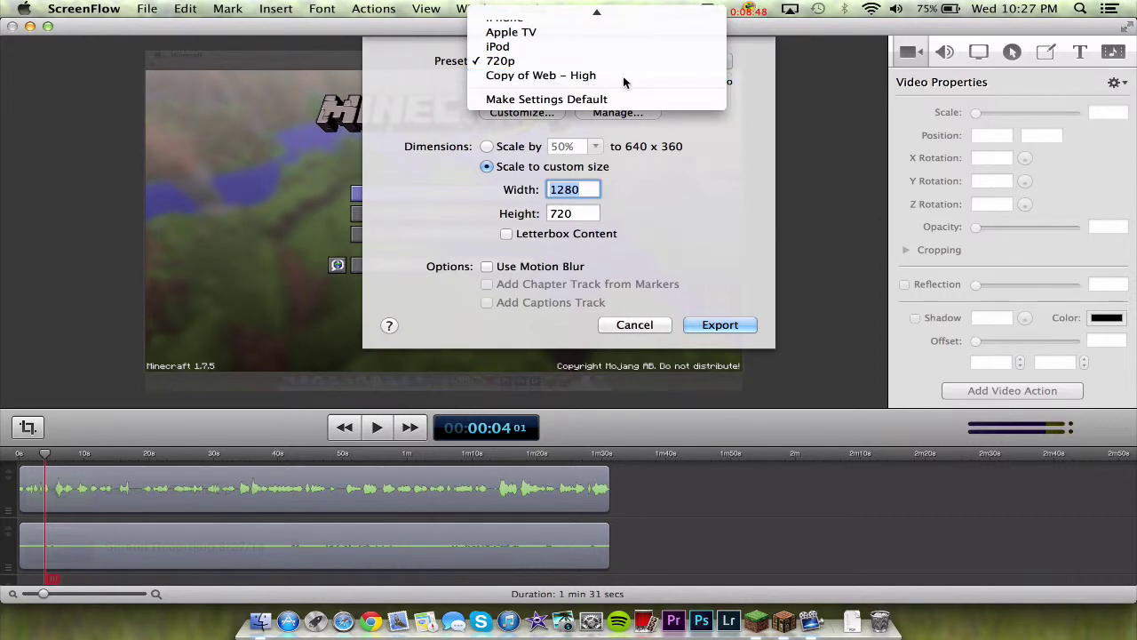
- Reopen the preset manager and rename the copied Web – High preset as 720ppp
click(617, 112)
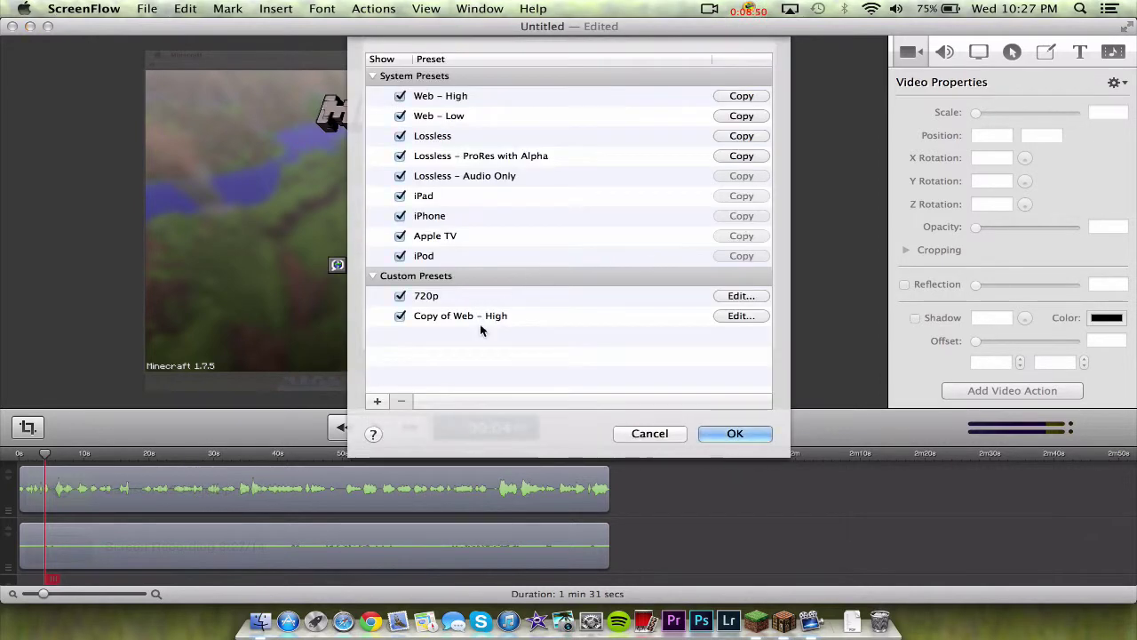
click(509, 315)
click(472, 317)
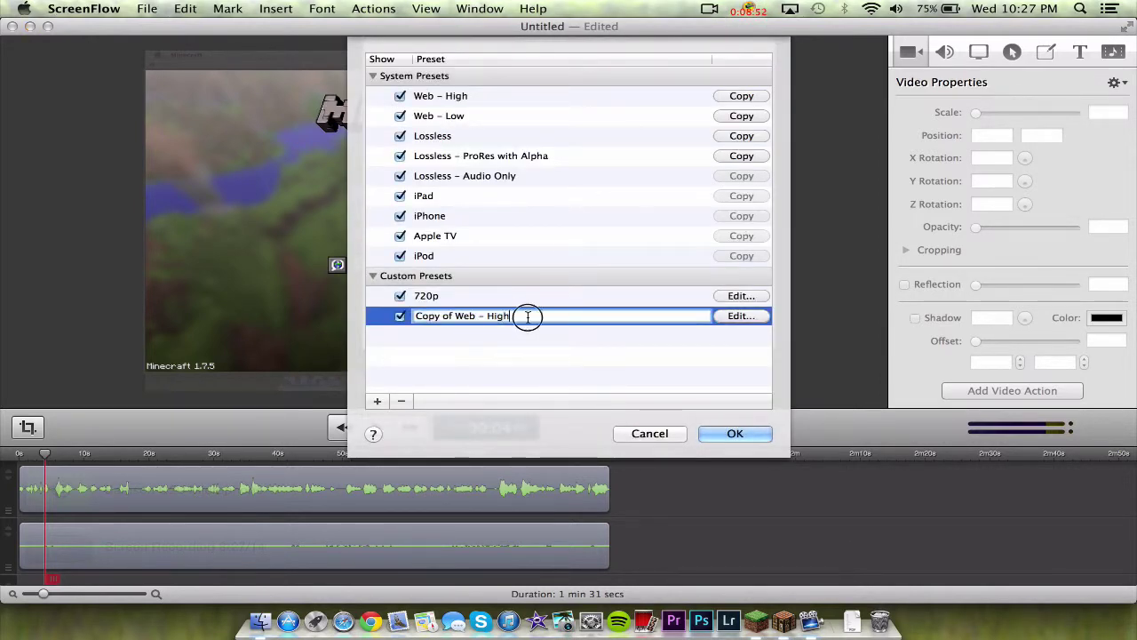
key(BackSpace)
text(720ppp)
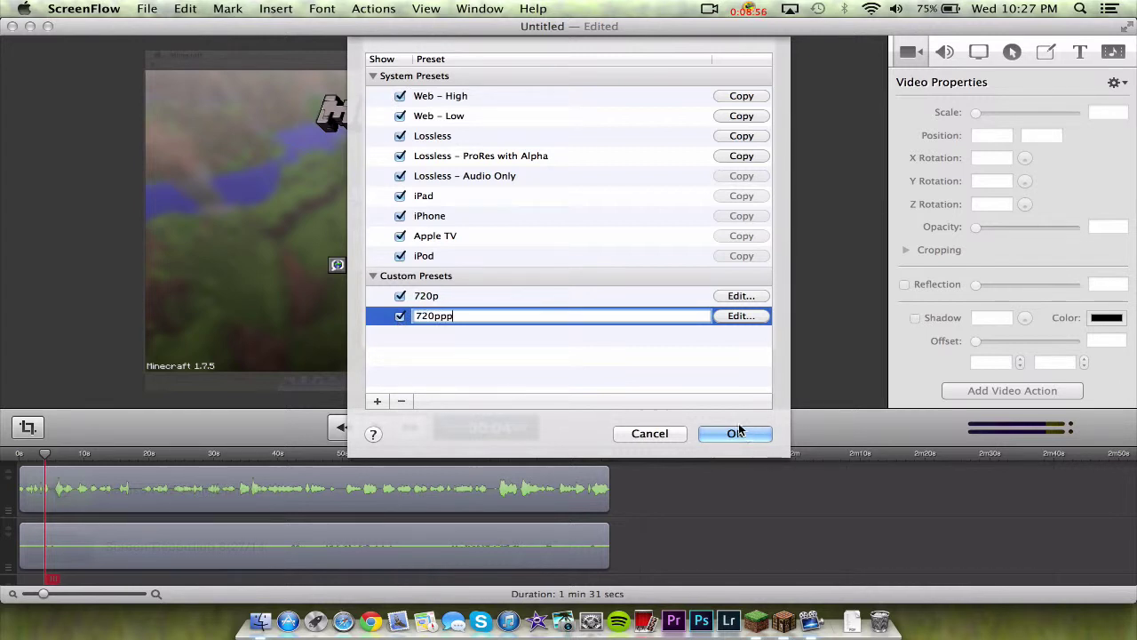
click(718, 380)
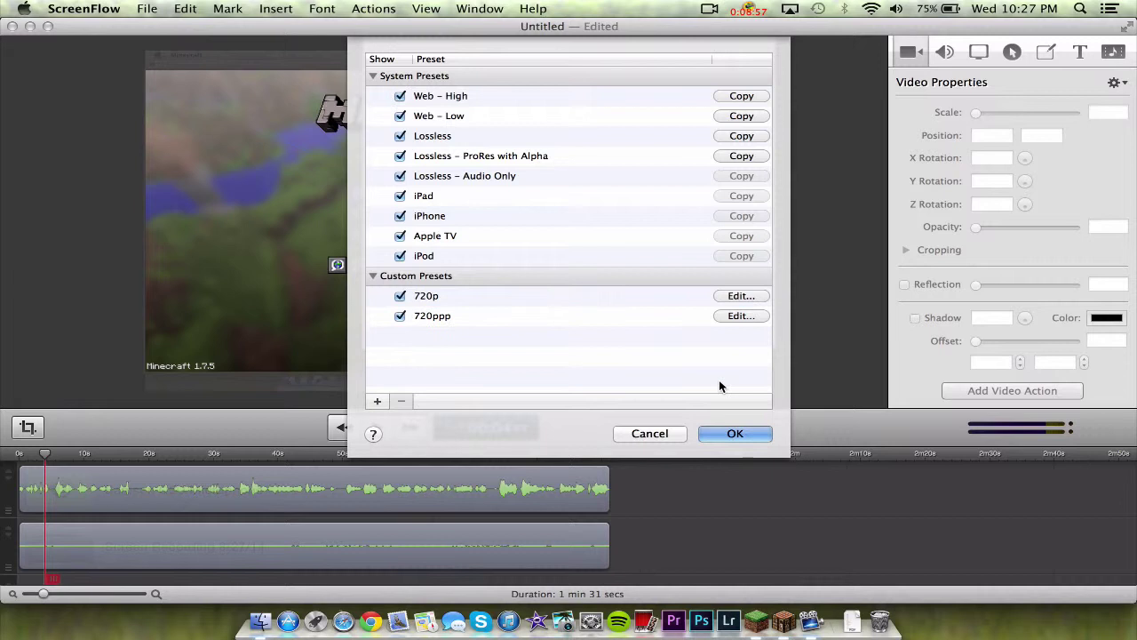
- Edit the 720ppp preset's H.264 video settings, keeping 30 fps and the Main profile and setting the datarate to 5000 kbits/sec
click(741, 317)
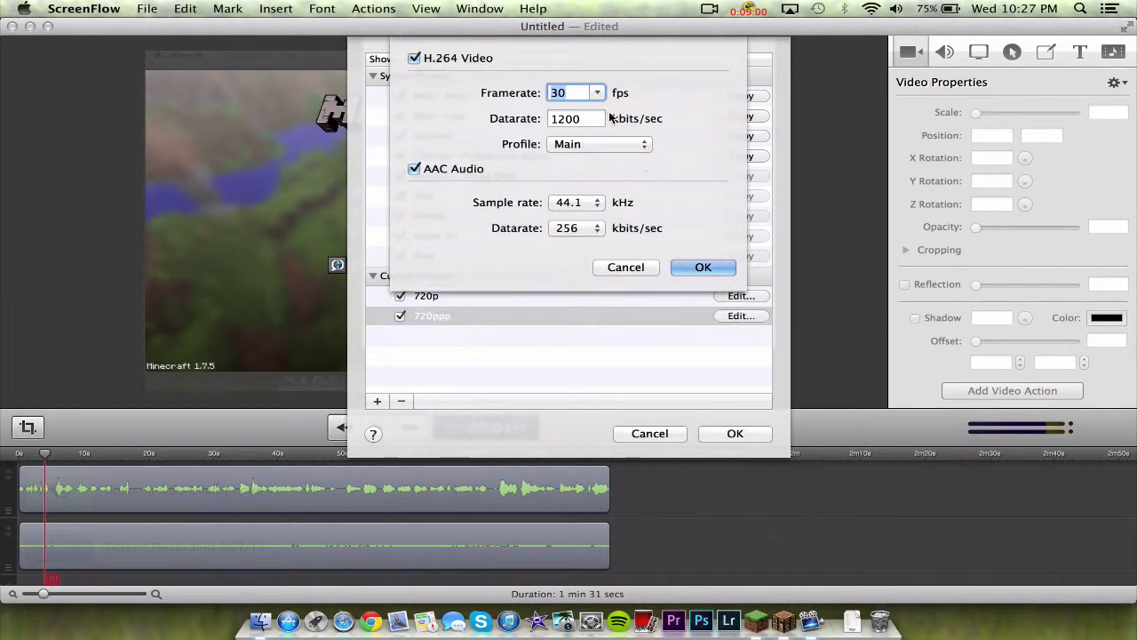
click(597, 92)
click(600, 93)
click(590, 118)
drag(590, 119, 489, 119)
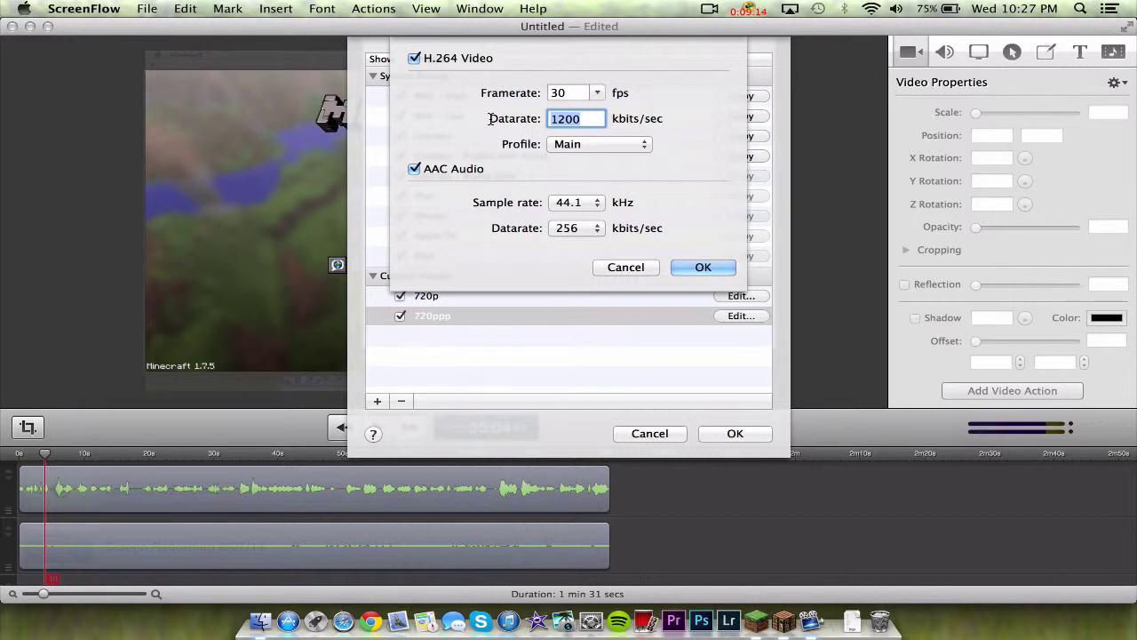
key(BackSpace)
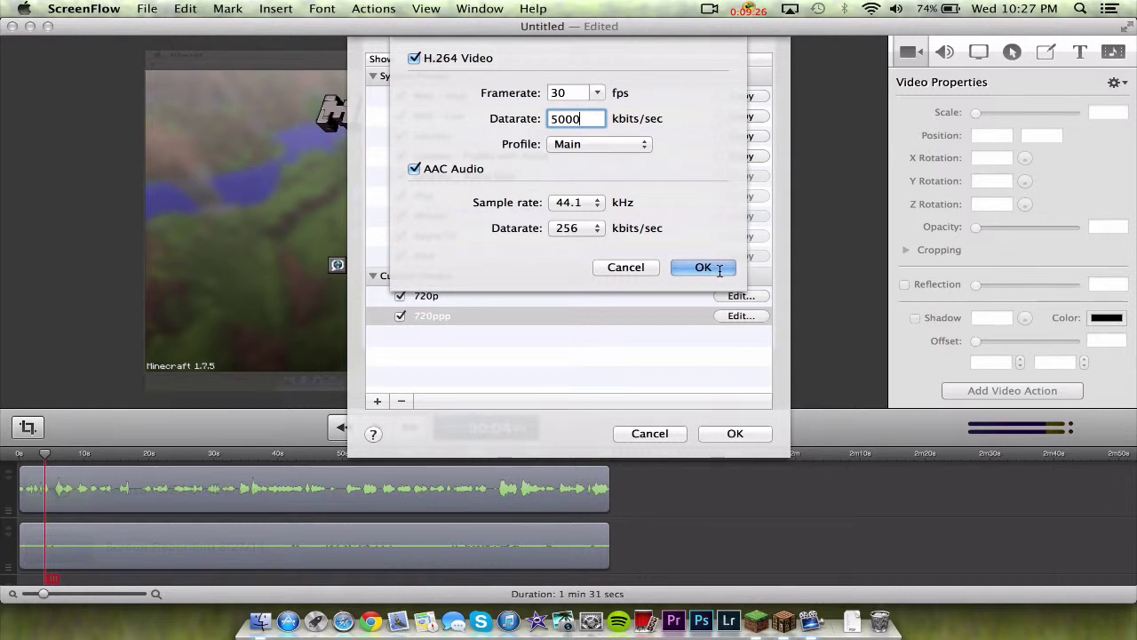
click(613, 145)
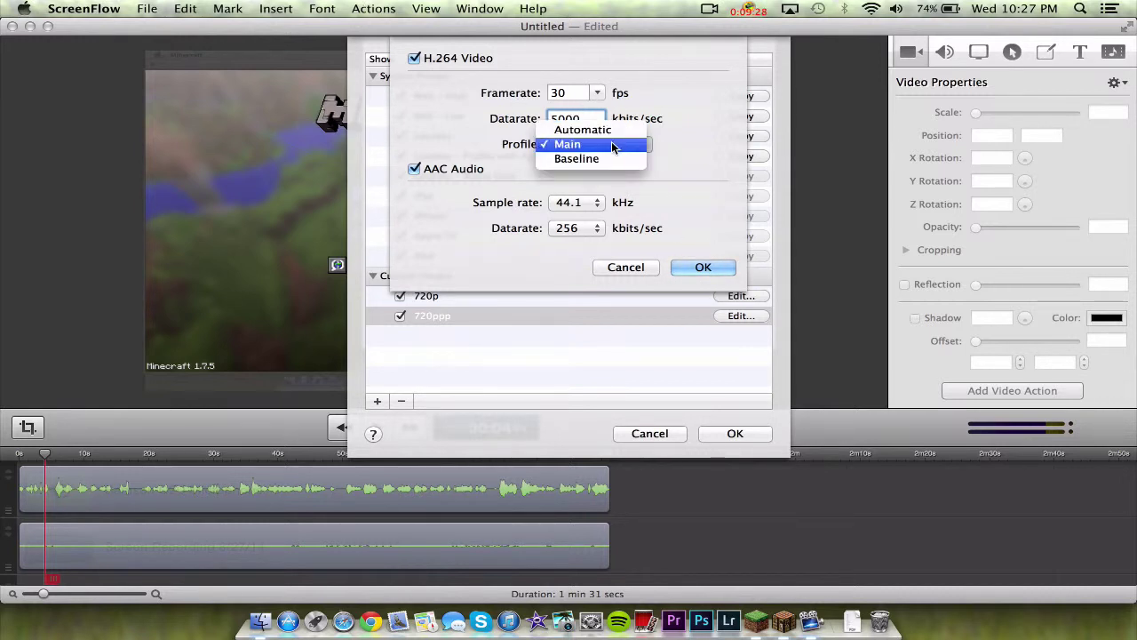
click(611, 144)
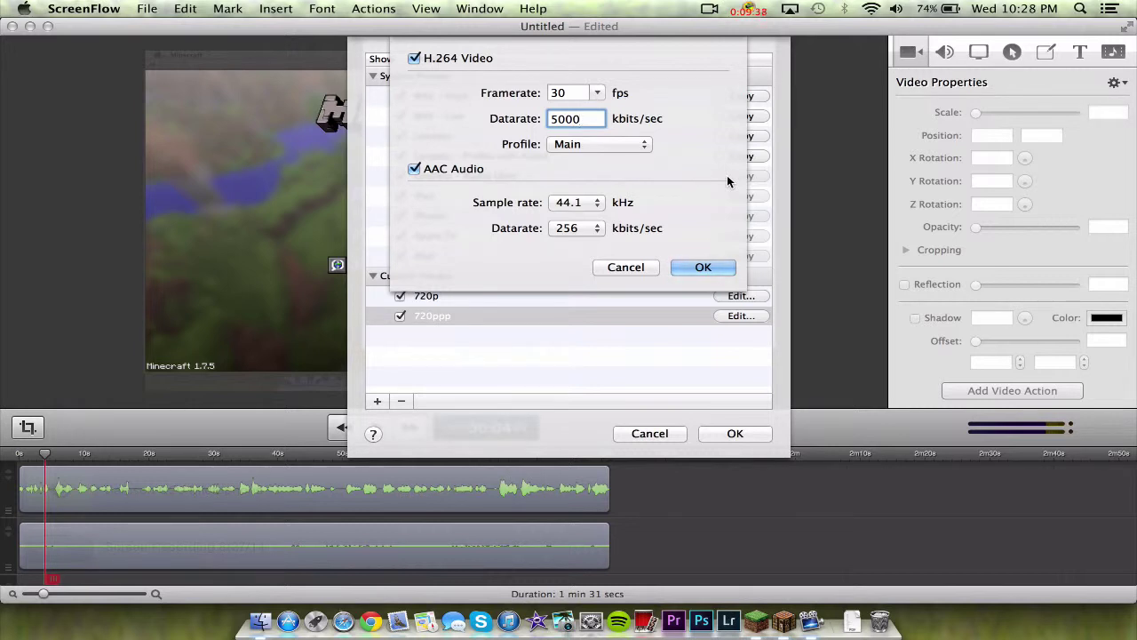
- Set the preset's AAC audio sample rate to 48.0 kHz, keep the 256 kbits/sec datarate, and save the preset changes
click(594, 203)
click(573, 215)
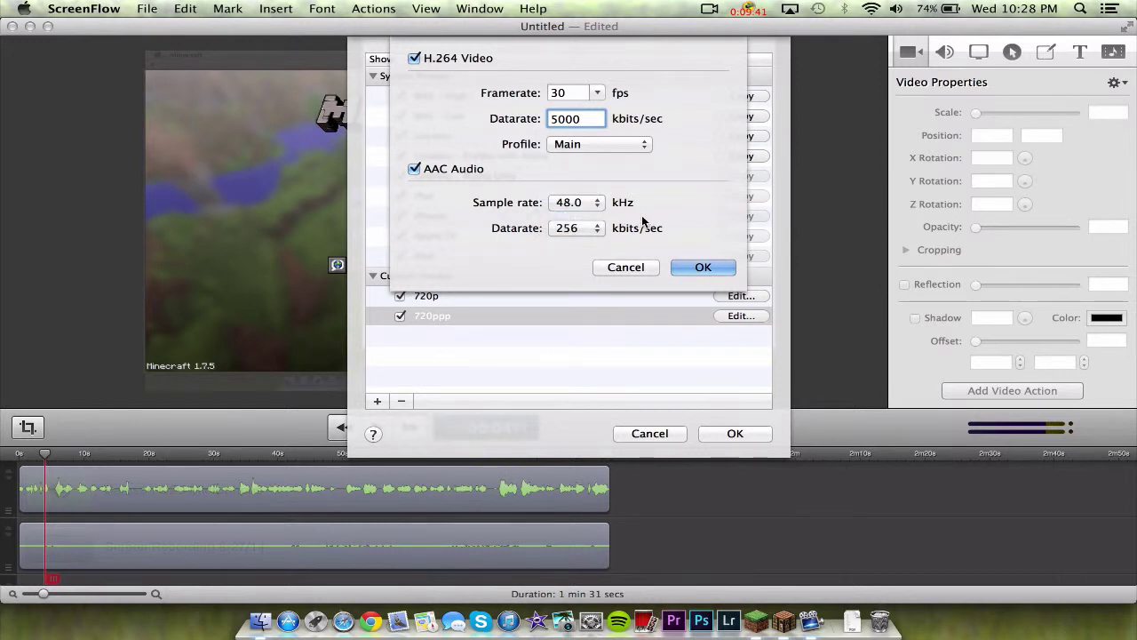
click(595, 204)
click(568, 203)
click(597, 229)
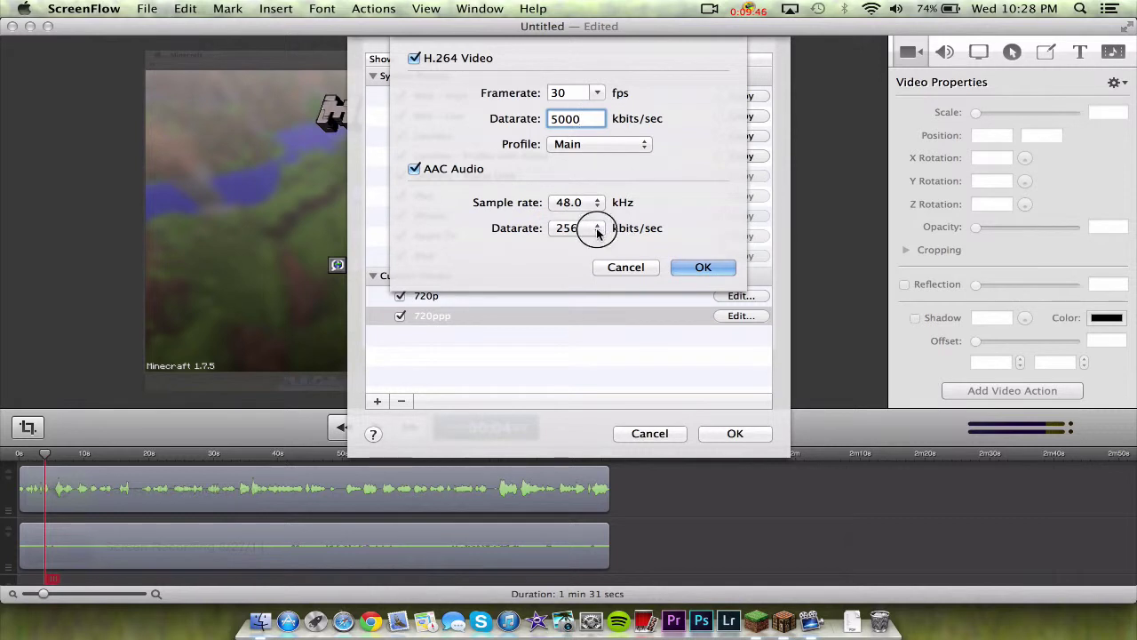
click(569, 228)
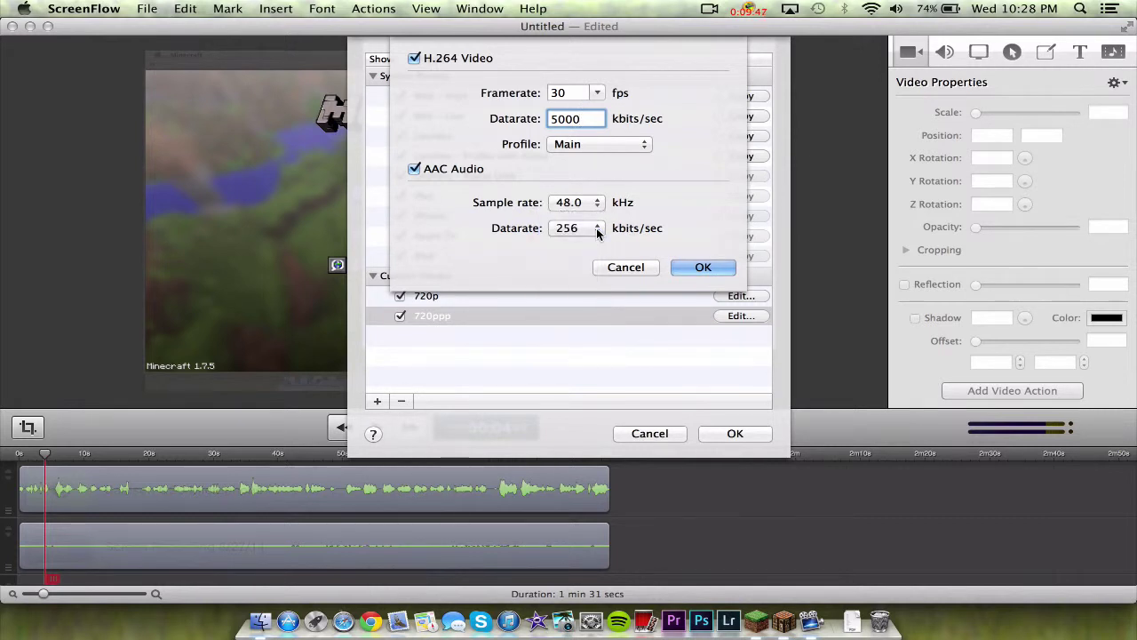
click(707, 267)
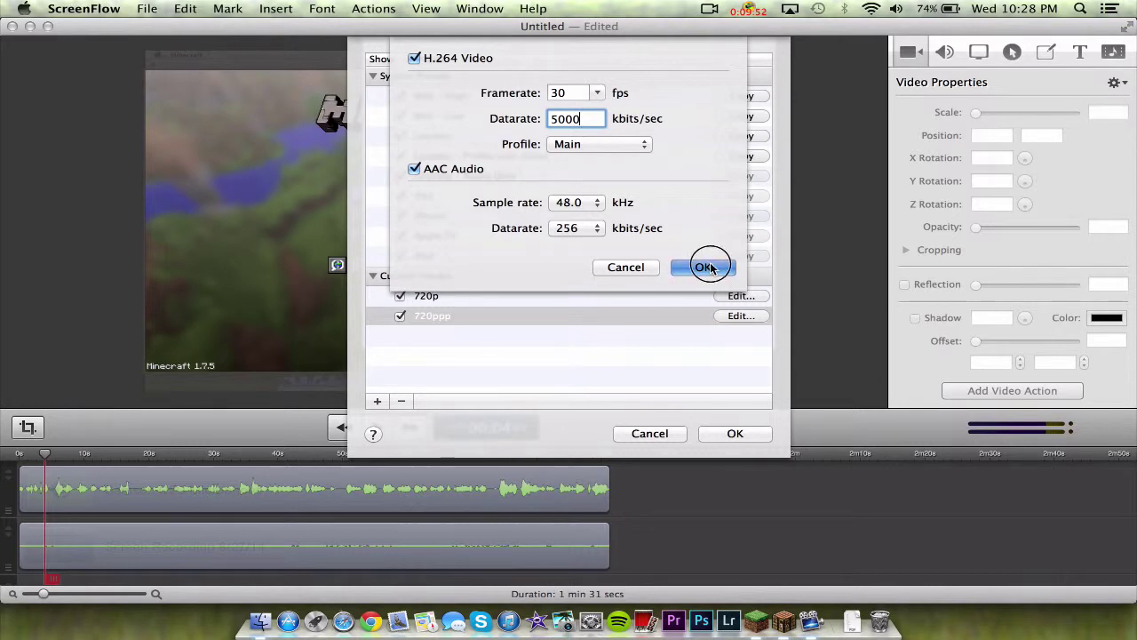
click(747, 435)
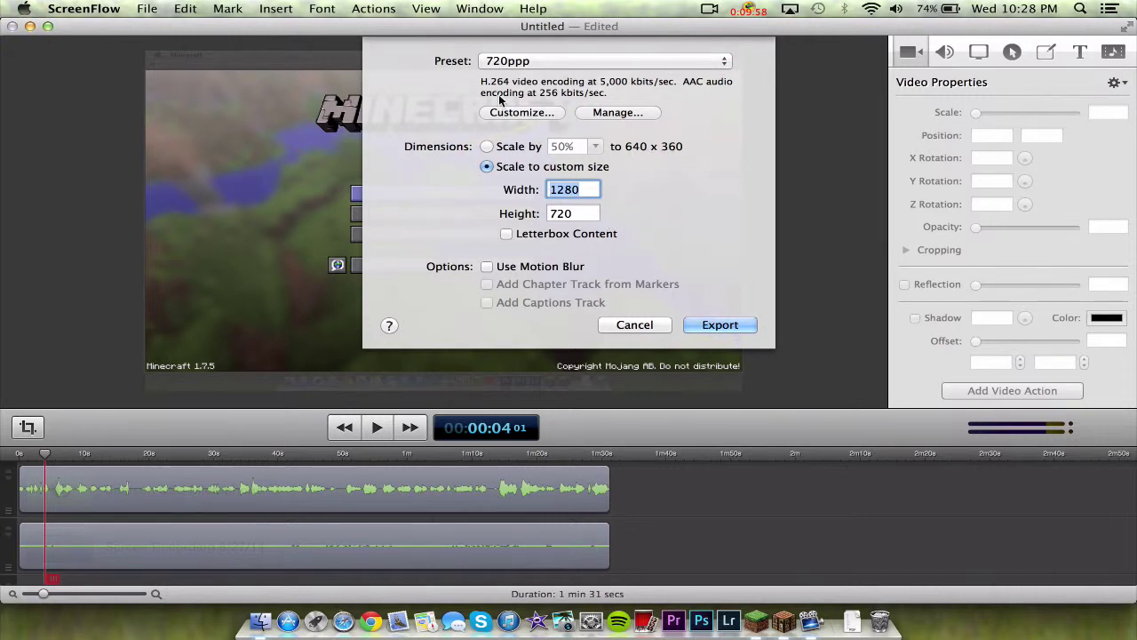
- Compare the Scale by option with the custom size, returning the export dimensions to 1280 by 720
click(487, 146)
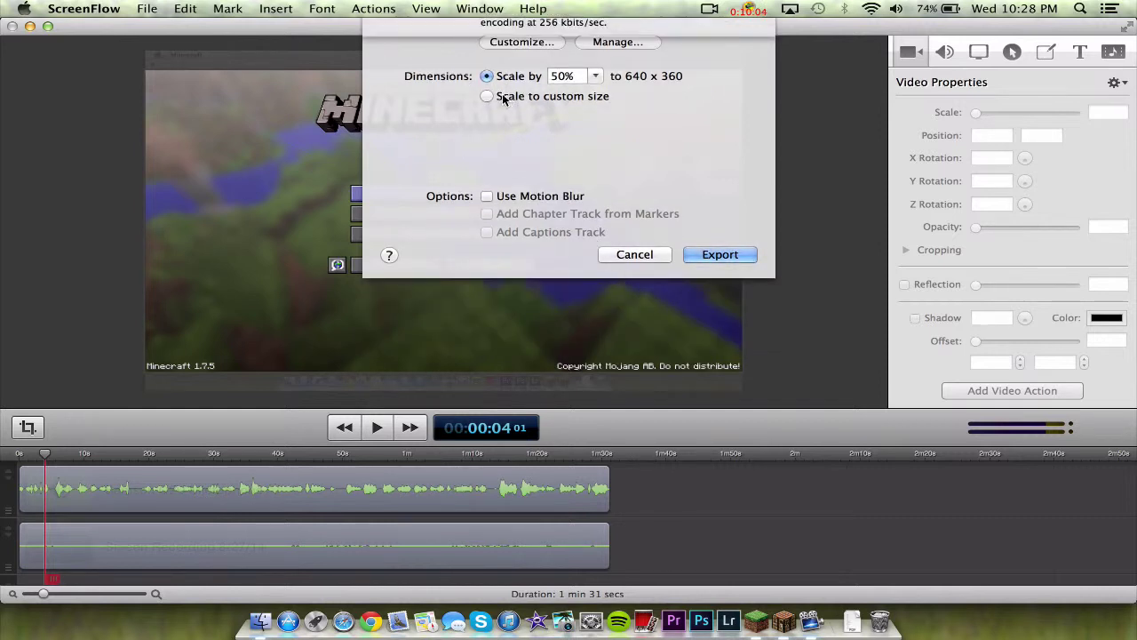
click(487, 96)
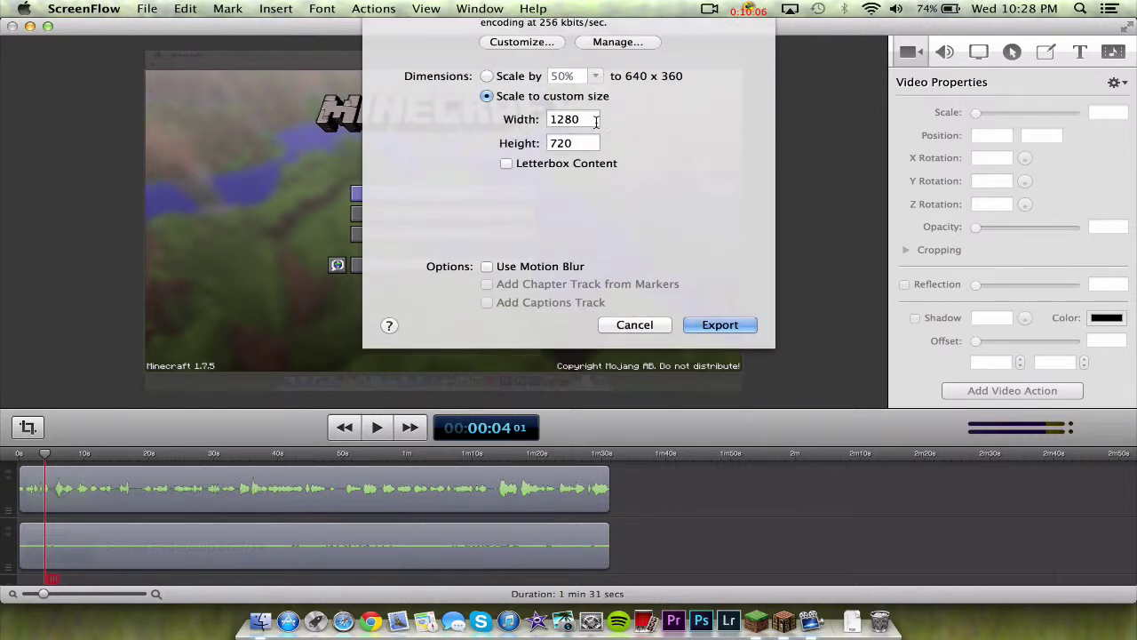
click(597, 121)
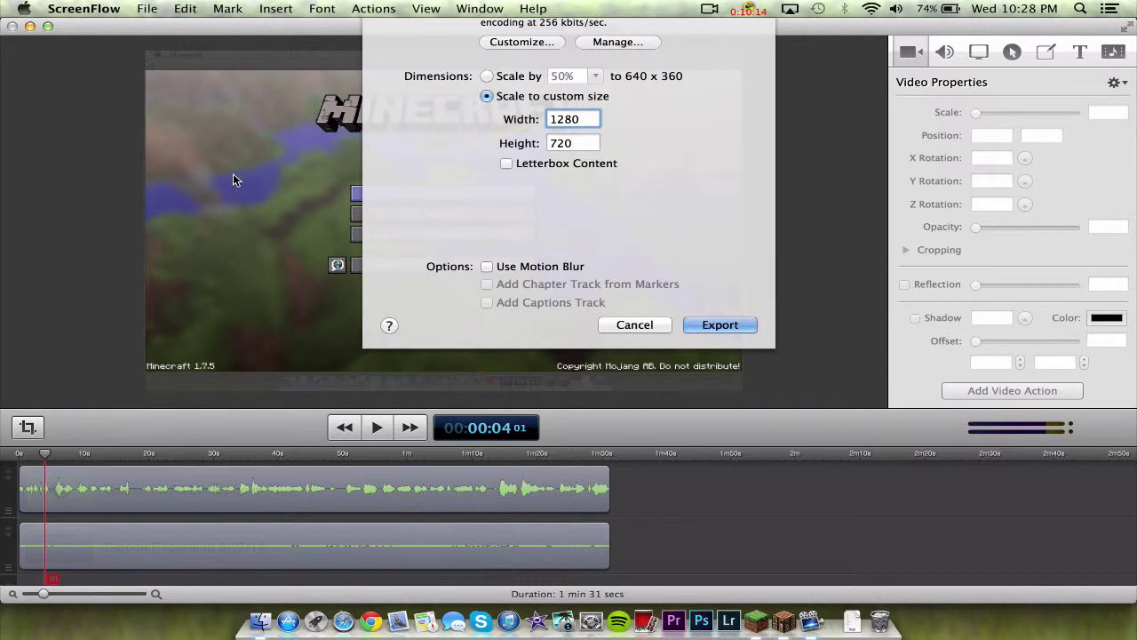
- Export the video to the Desktop under the file name TestofScreenFlow
click(737, 326)
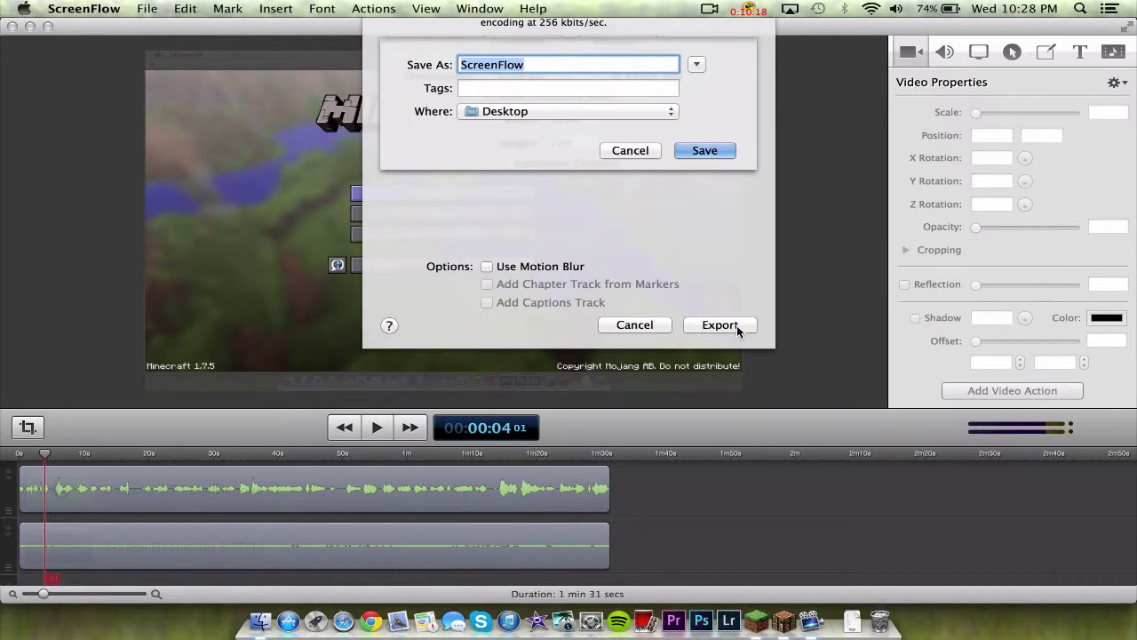
key(BackSpace)
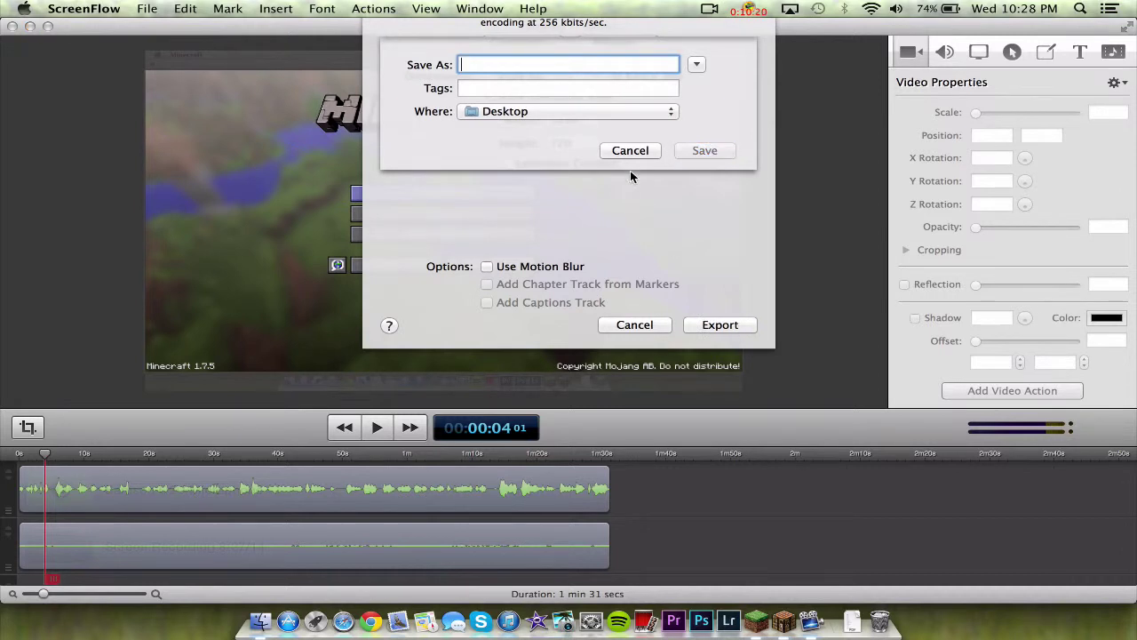
text(Test)
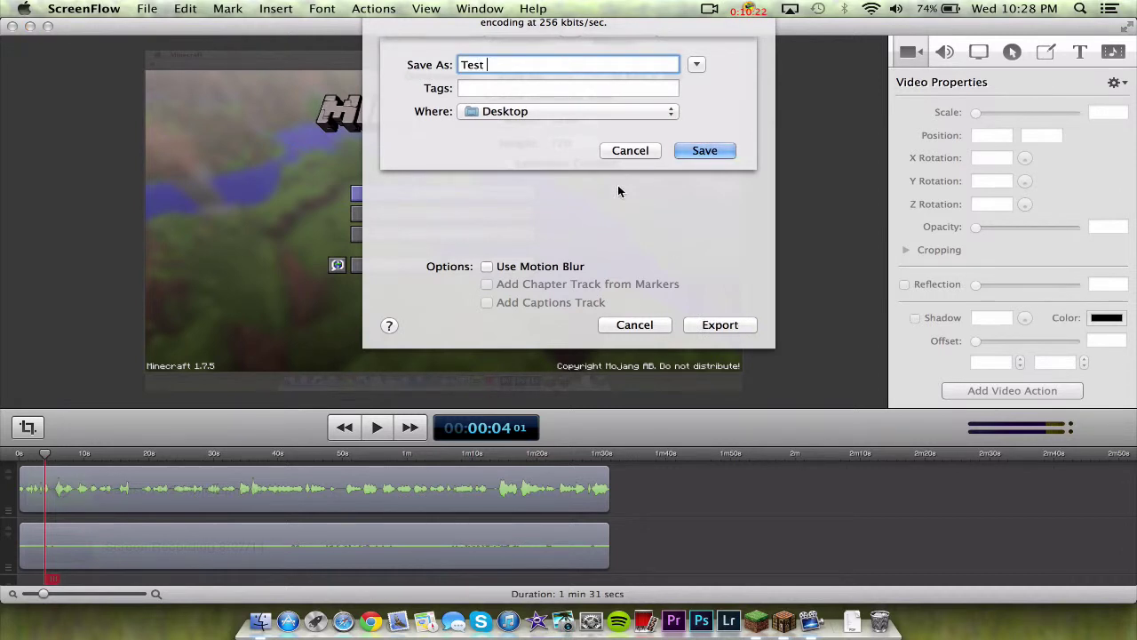
key(BackSpace)
text(ofScreenFlow)
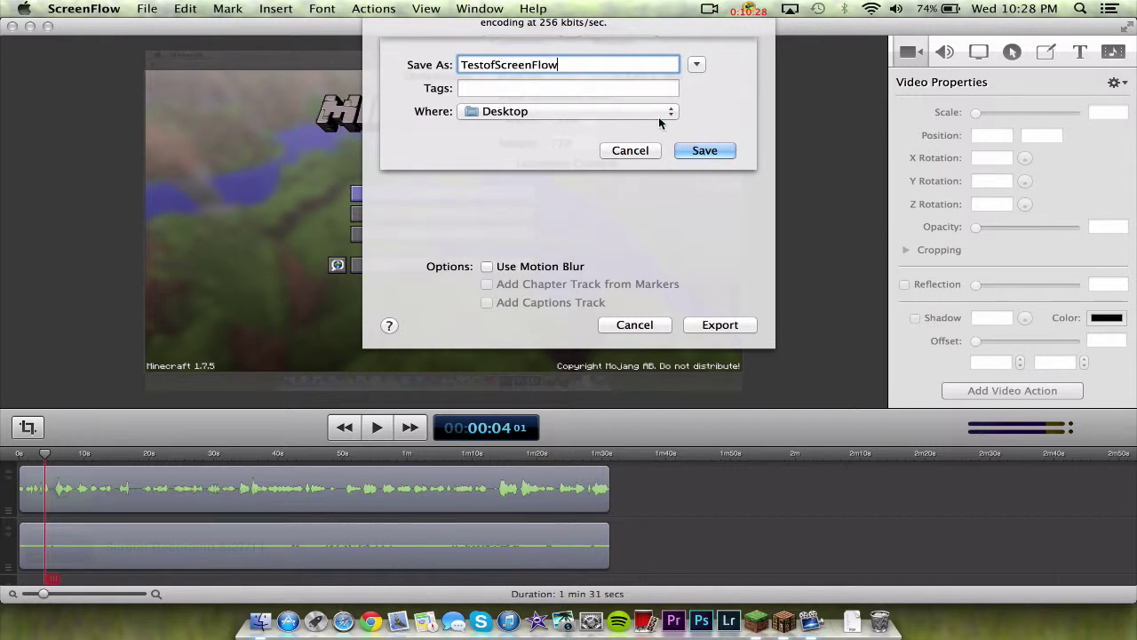
click(696, 152)
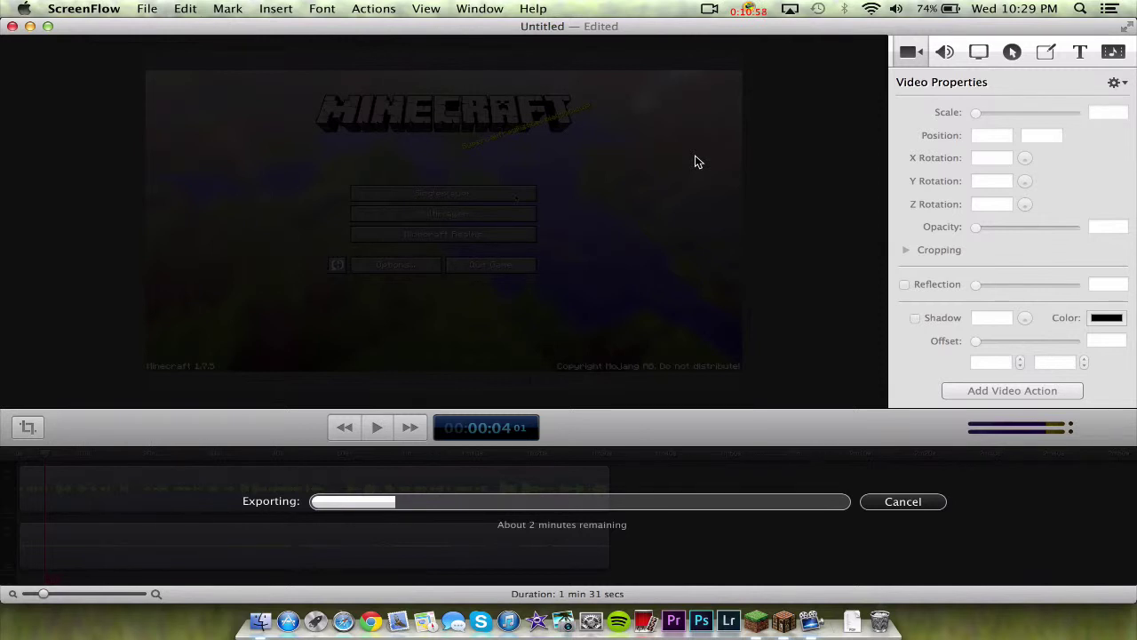
click(748, 9)
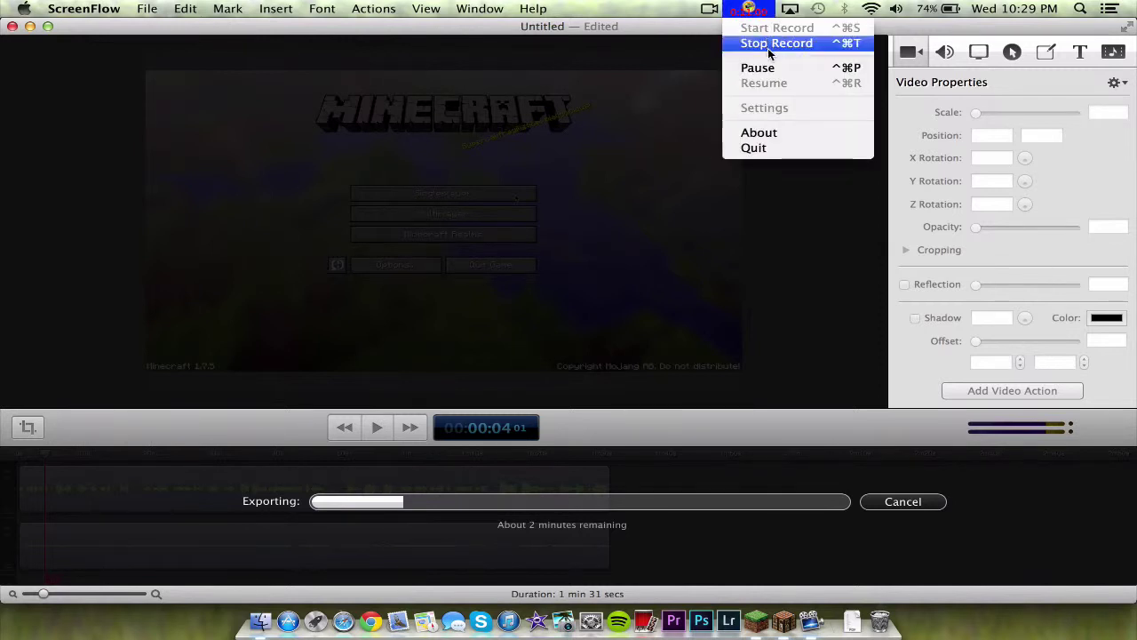
click(752, 45)
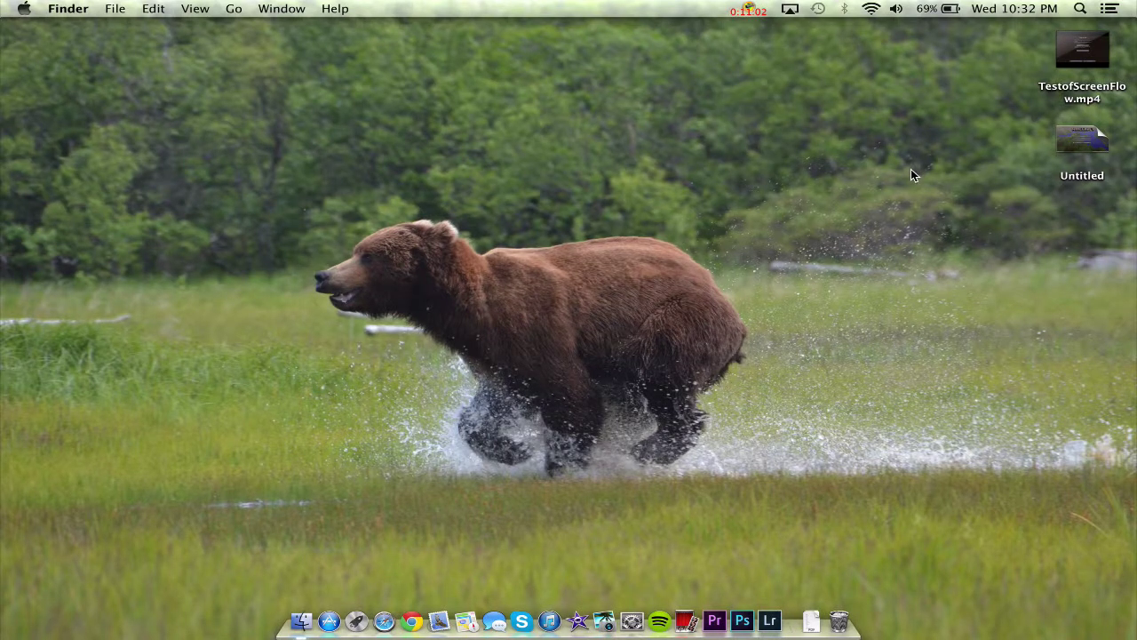
- Open the exported TestofScreenFlow.mp4 from the desktop in QuickTime Player and show it in full screen
drag(1082, 49, 603, 228)
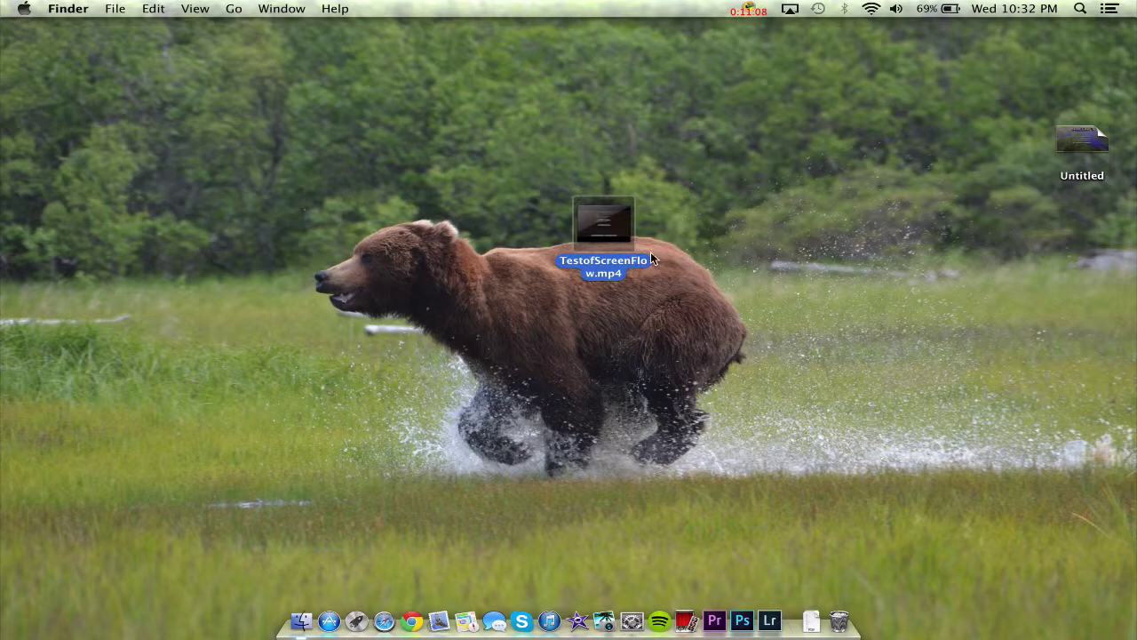
double_click(629, 243)
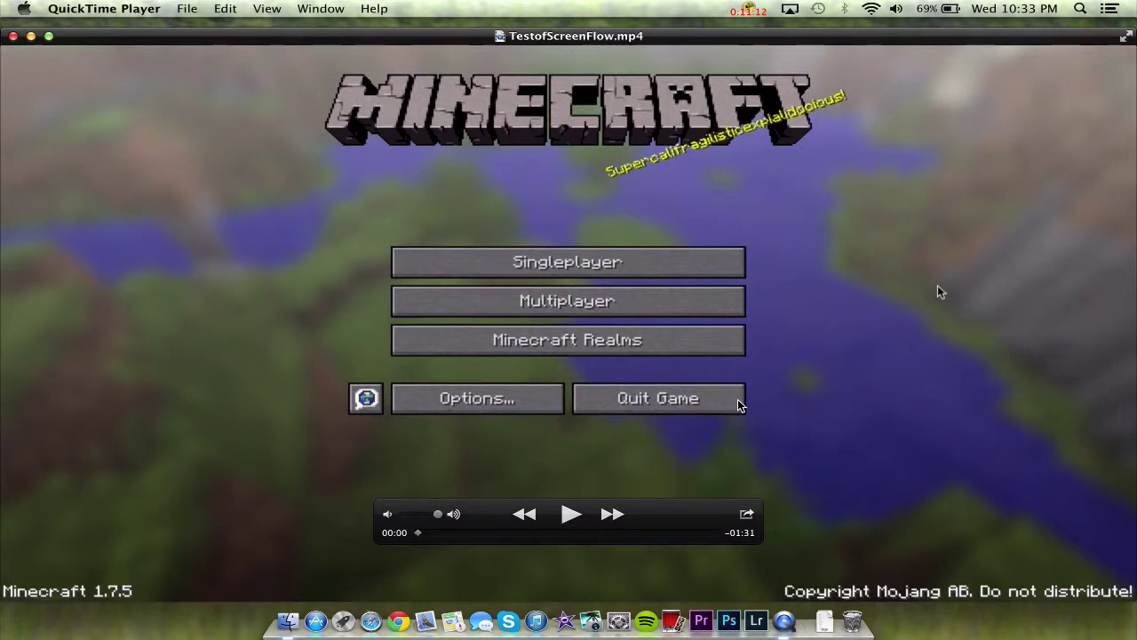
key(space)
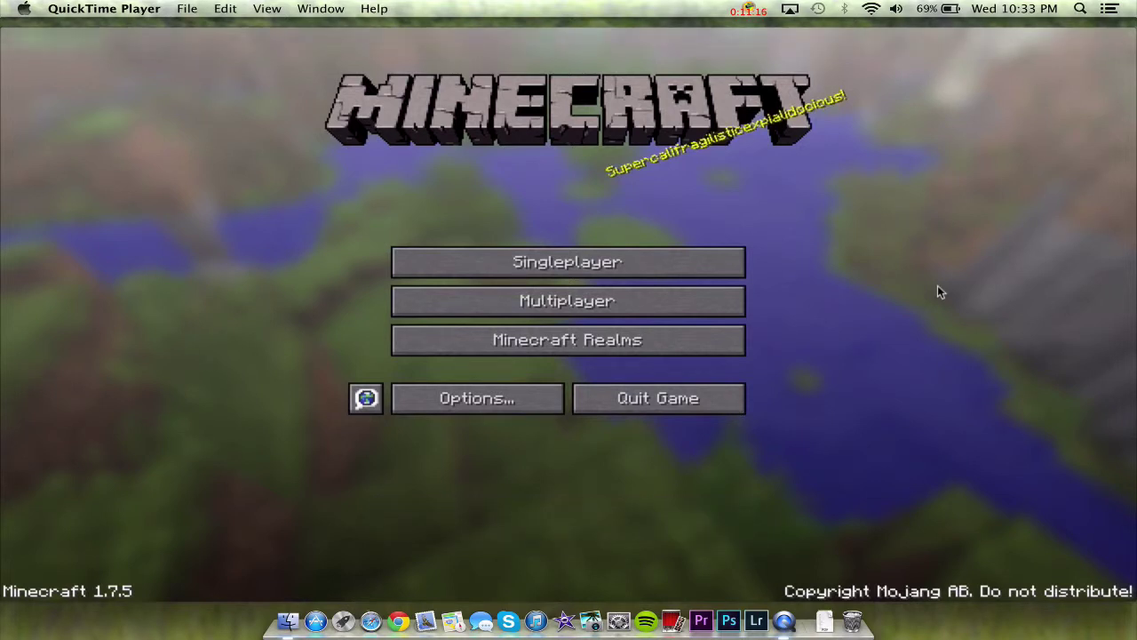
mouse_move(868, 447)
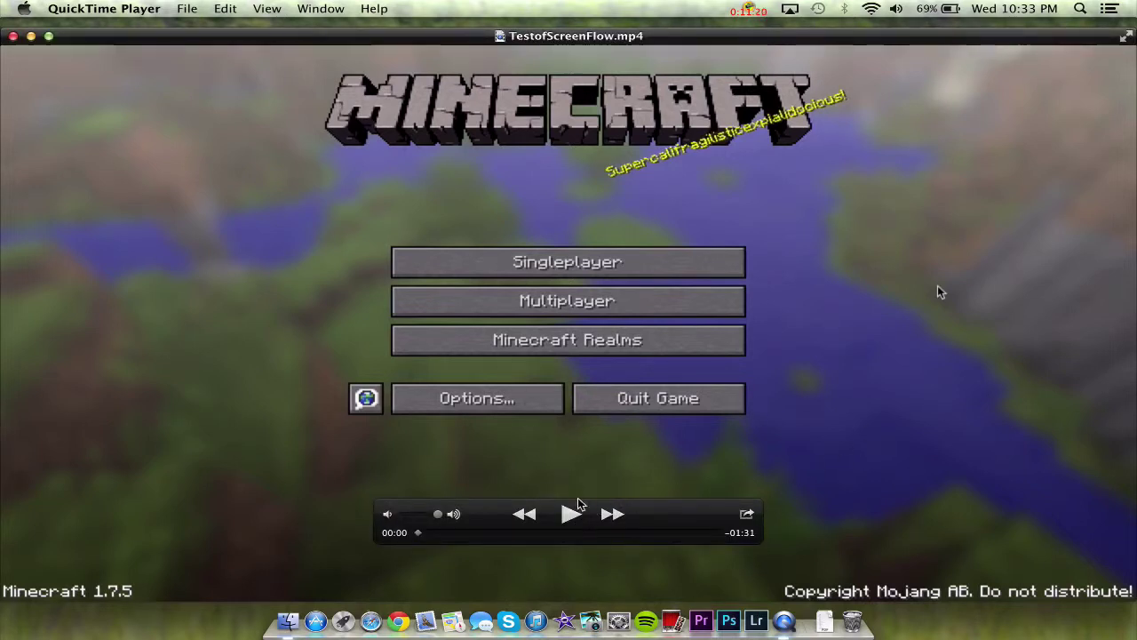
click(1125, 36)
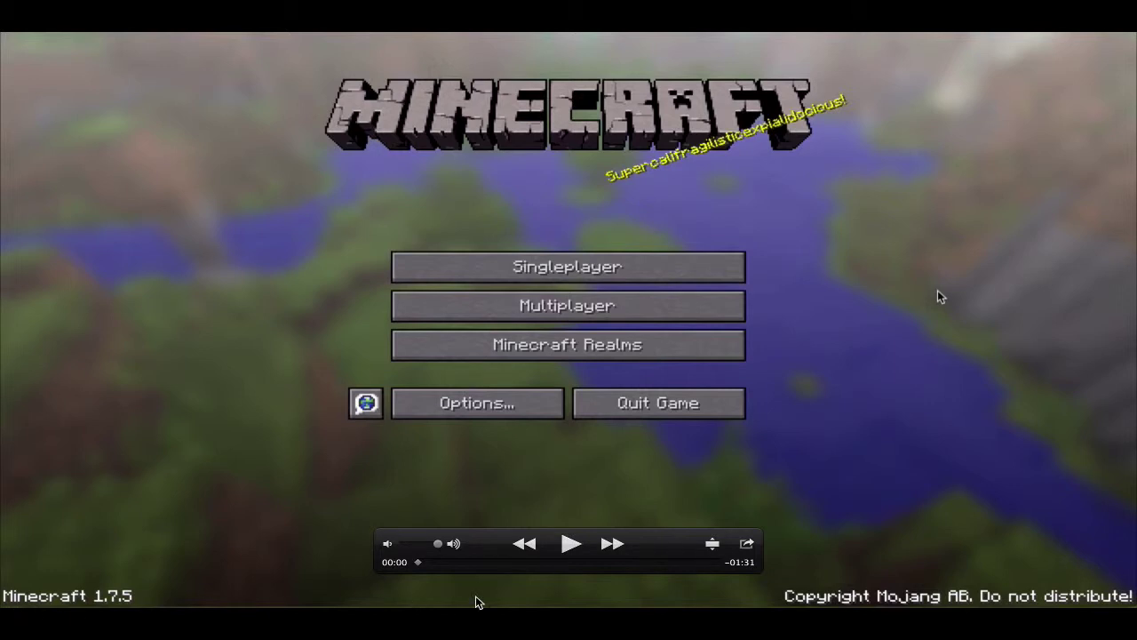
- Play the exported video, skip ahead through the gameplay, pause it at about 0:56 and compare the fit and fill scaling of the picture
click(568, 546)
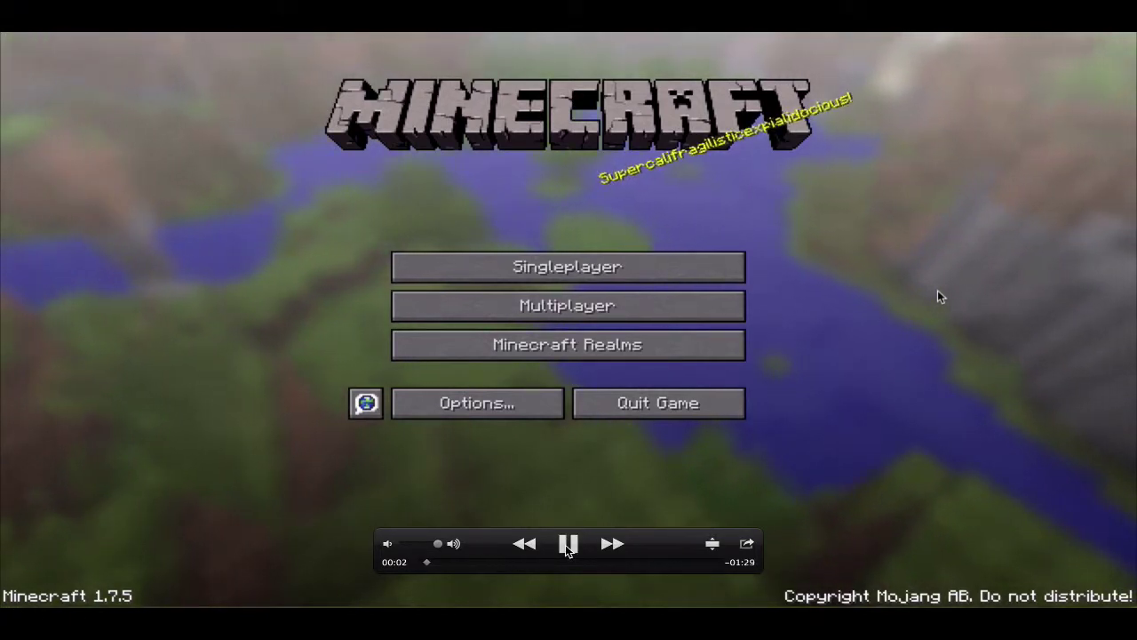
click(484, 562)
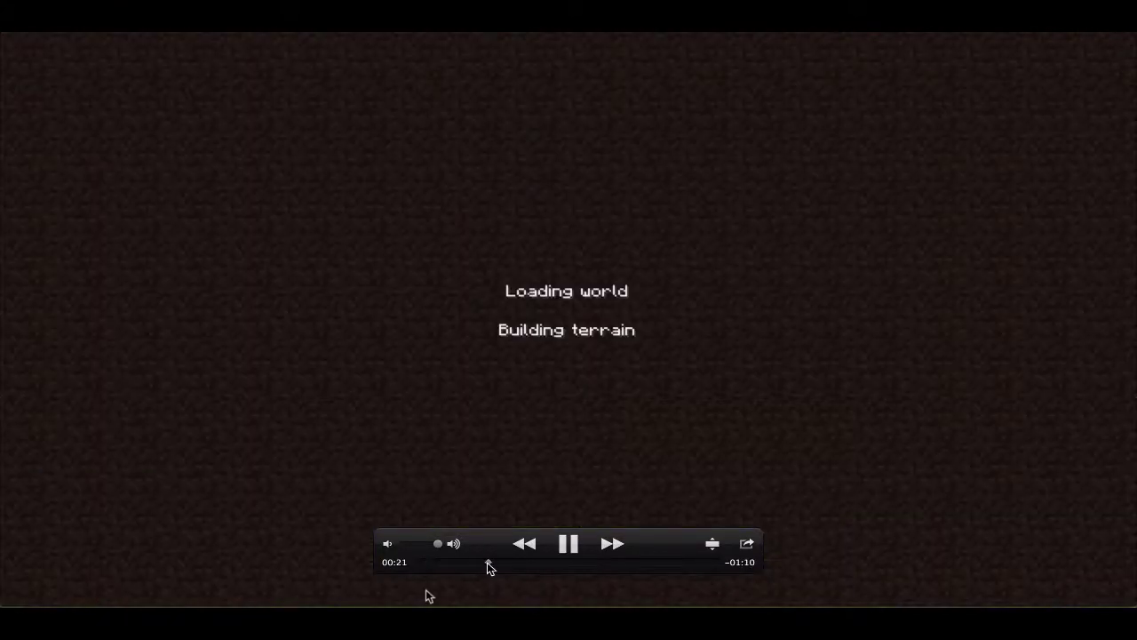
click(531, 566)
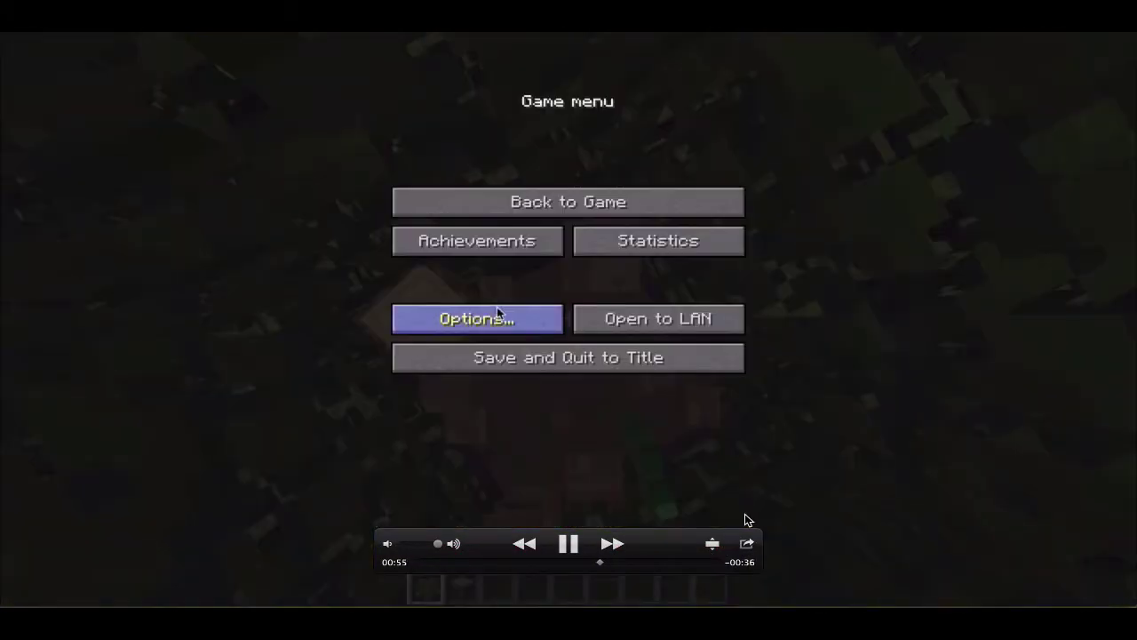
key(space)
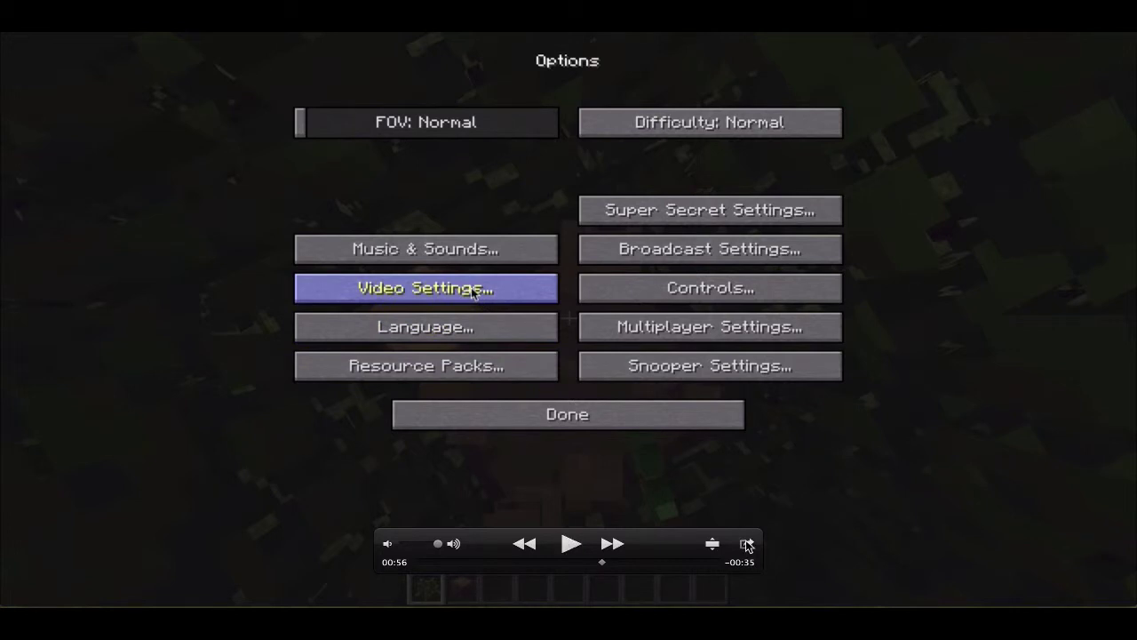
click(710, 548)
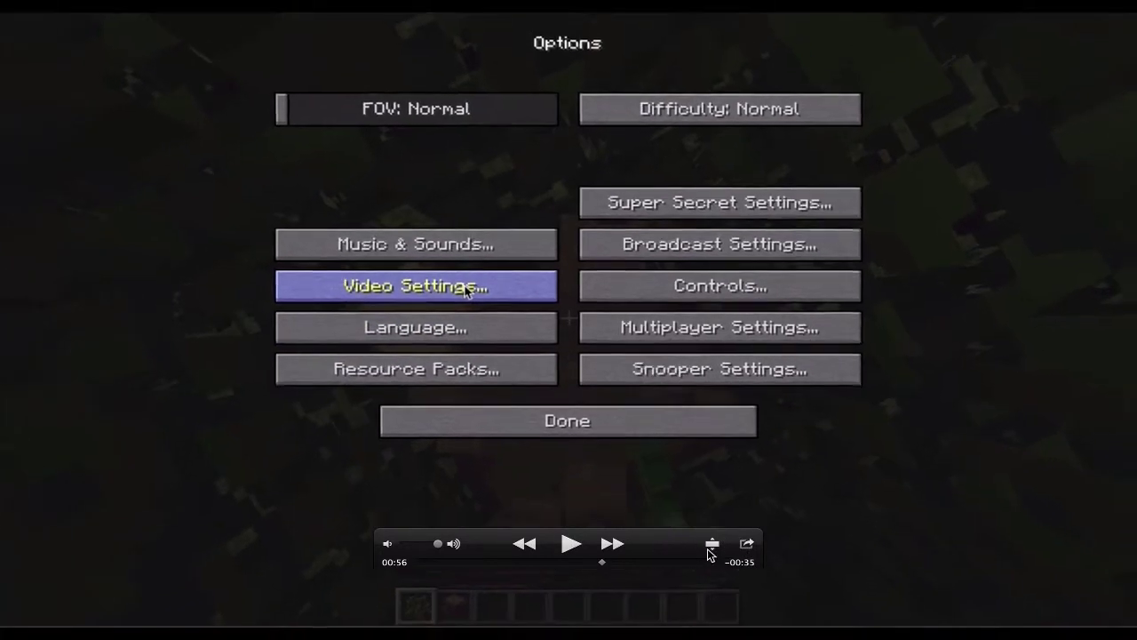
click(710, 548)
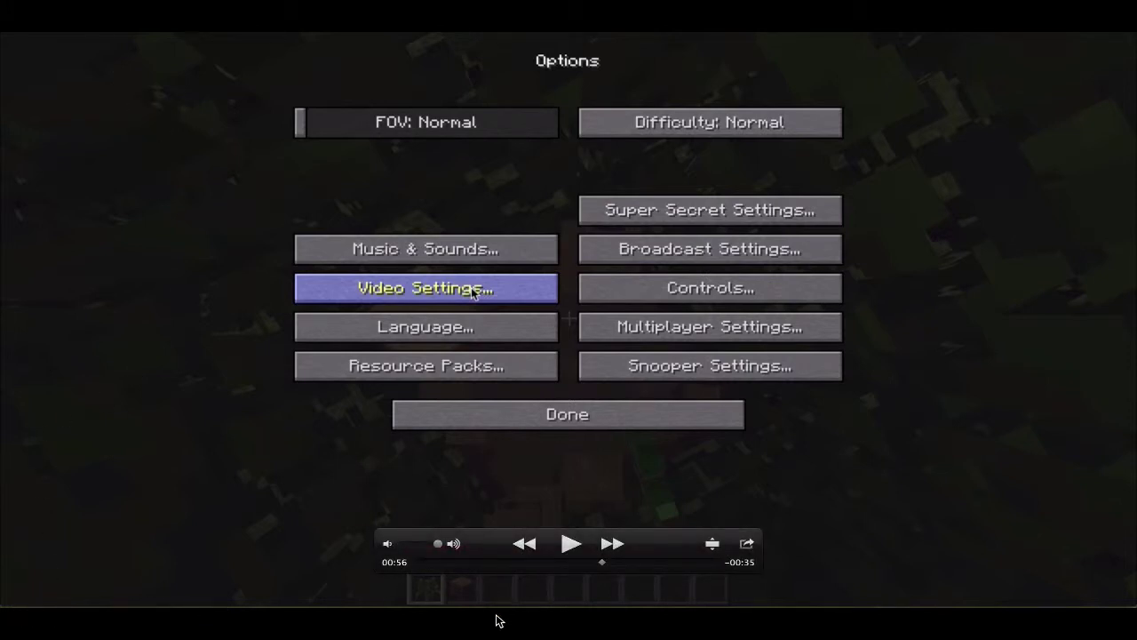
- Leave full screen and quit QuickTime Player to return to the desktop
key(Escape)
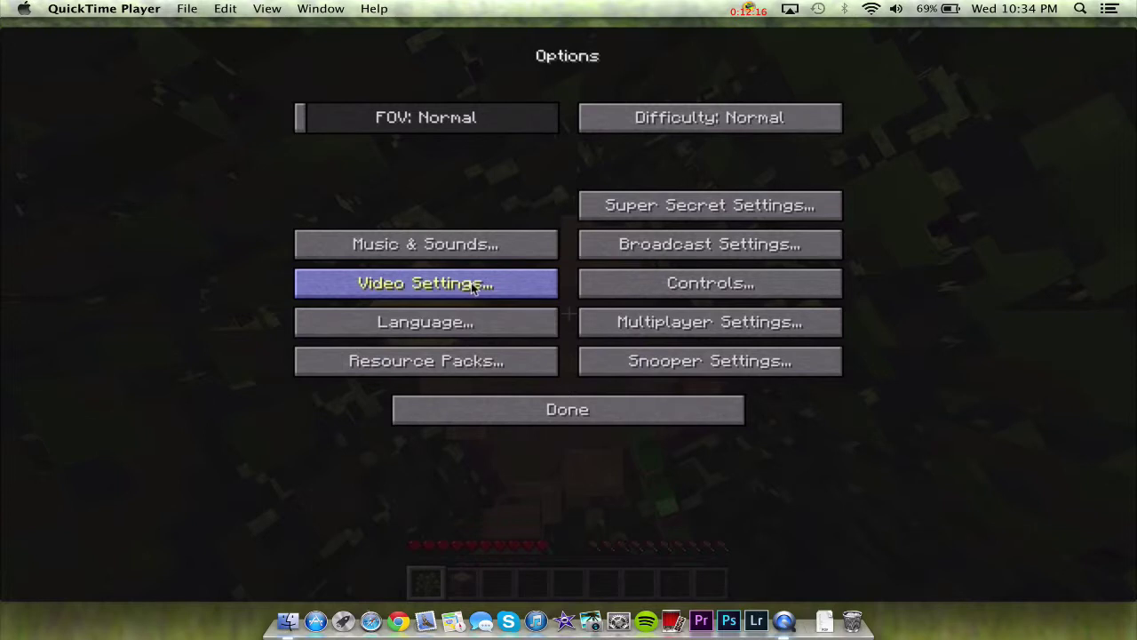
click(104, 8)
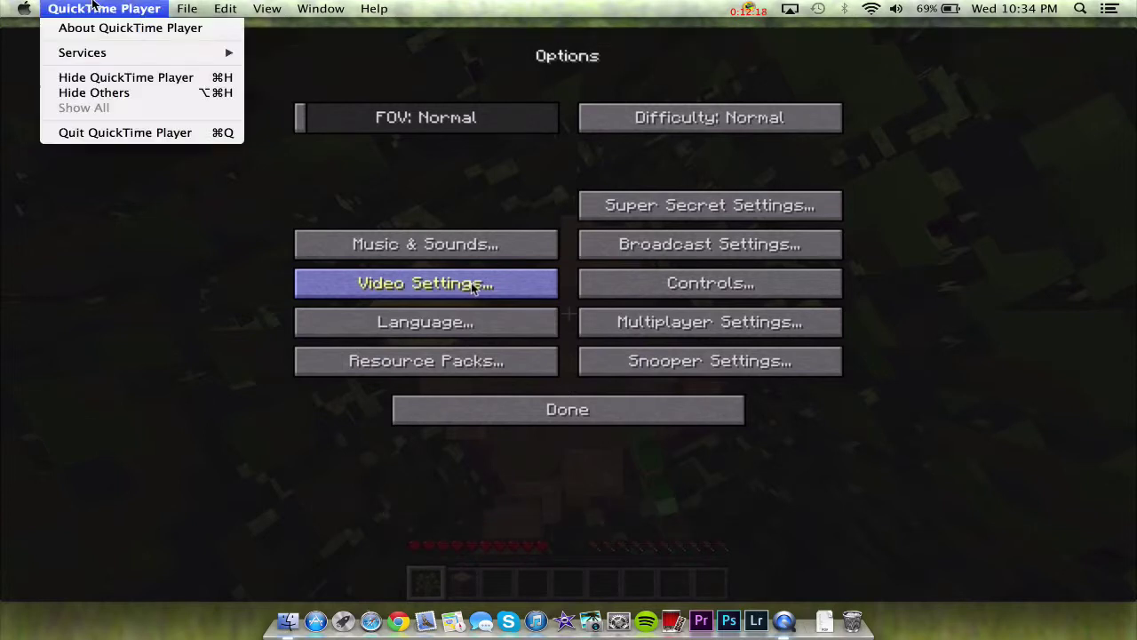
click(158, 138)
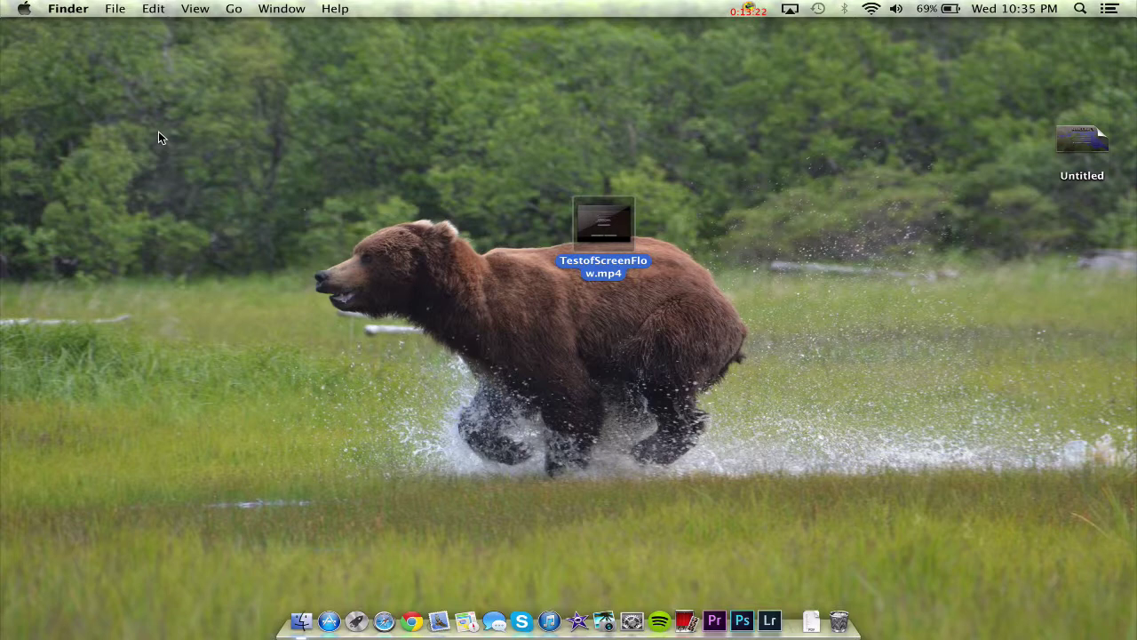
- Move TestofScreenFlow.mp4 and the Untitled file from the desktop to the Trash and permanently empty it
drag(141, 122, 1018, 529)
click(825, 416)
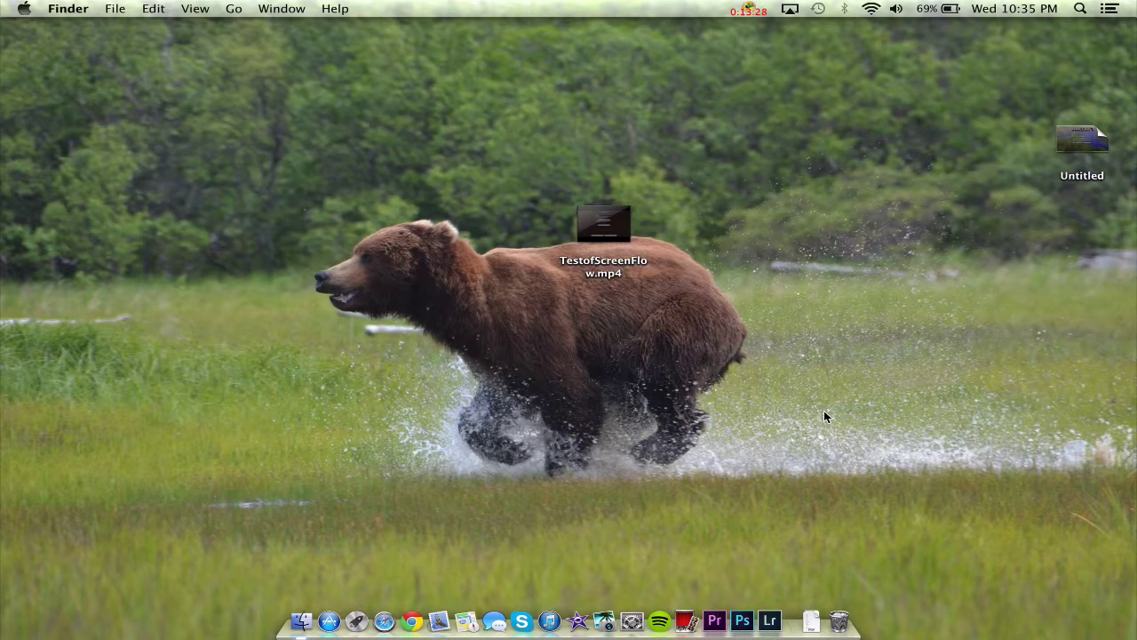
drag(629, 279, 839, 633)
drag(1082, 140, 839, 633)
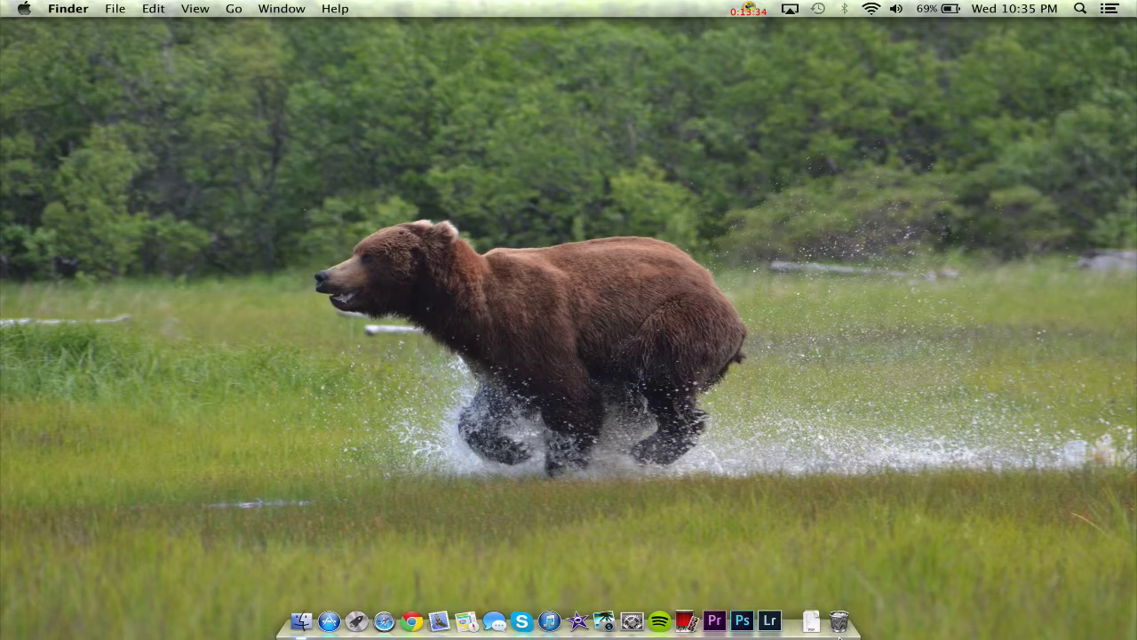
click(840, 621)
click(1018, 95)
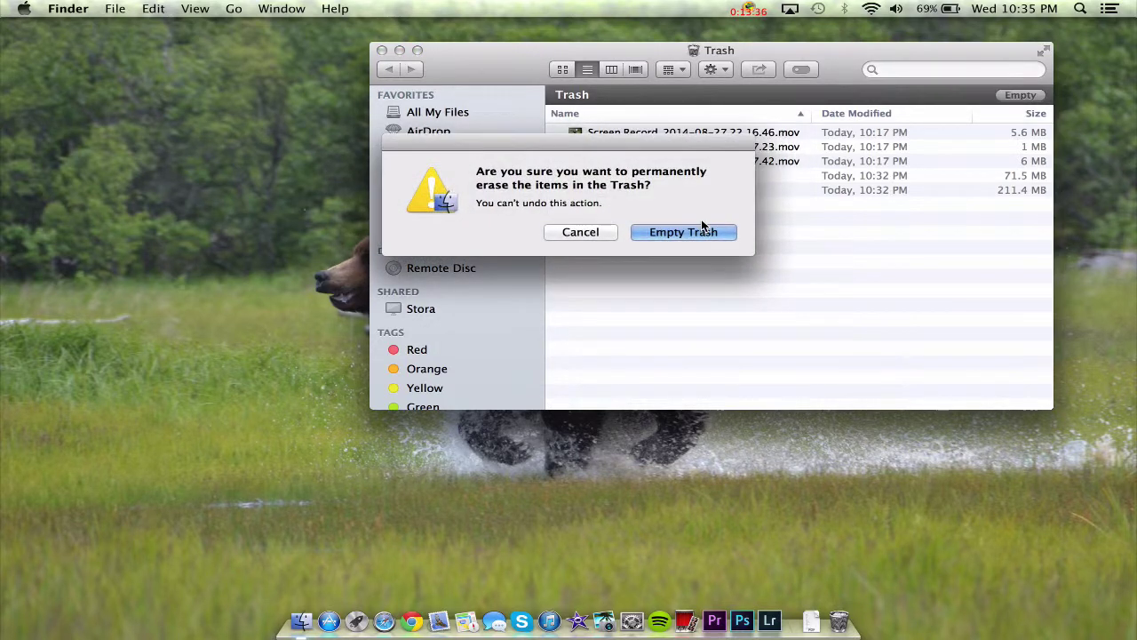
click(683, 232)
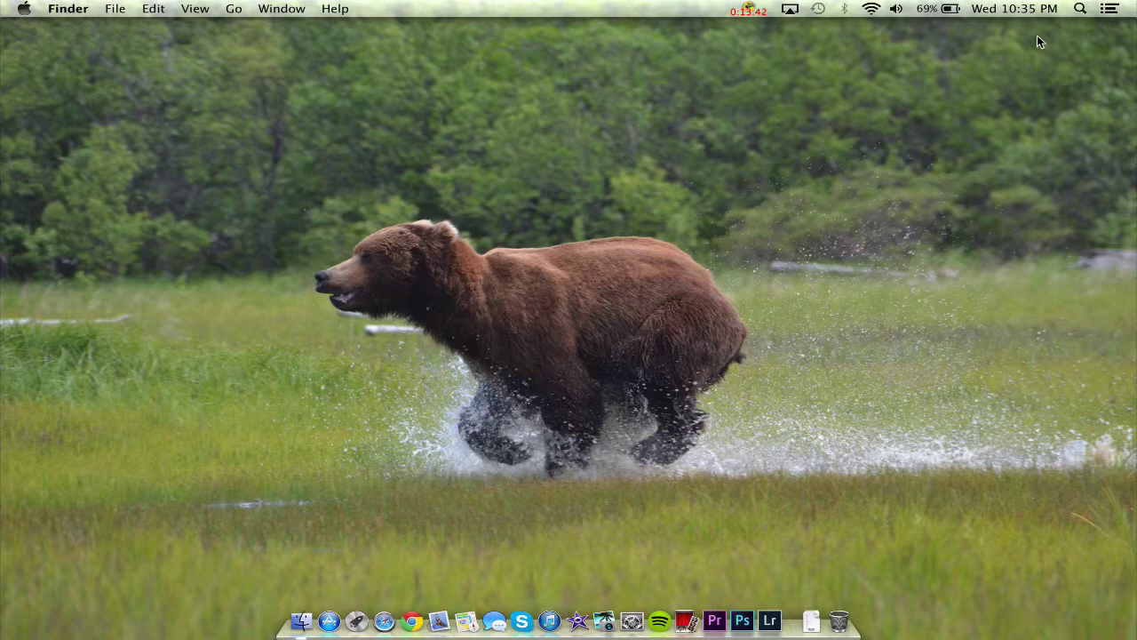
click(1033, 8)
click(1032, 8)
click(749, 8)
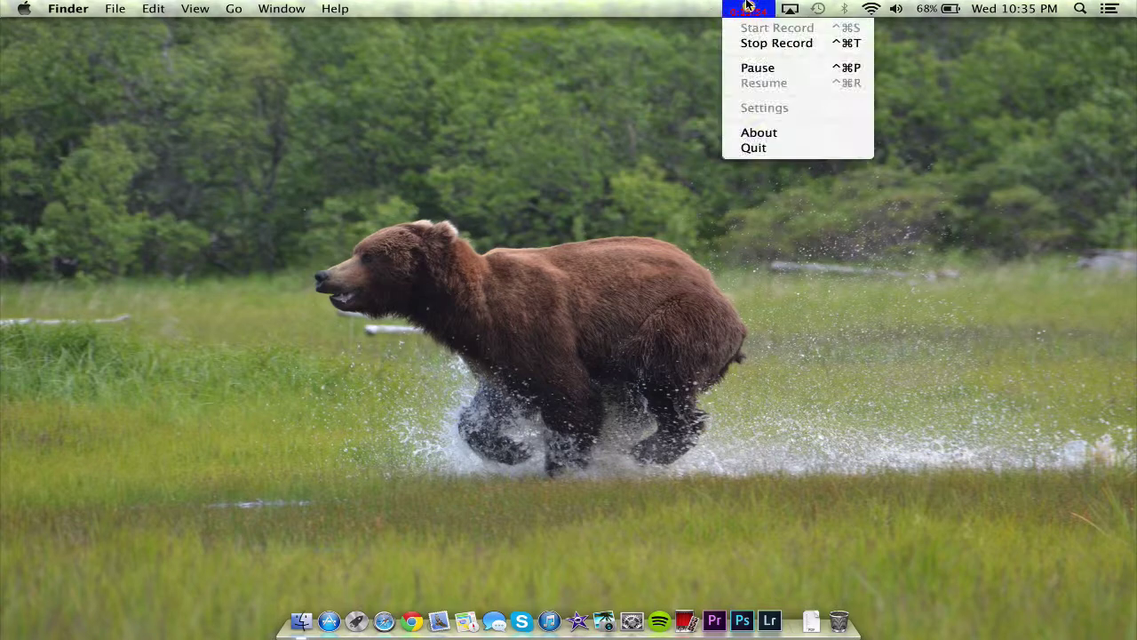